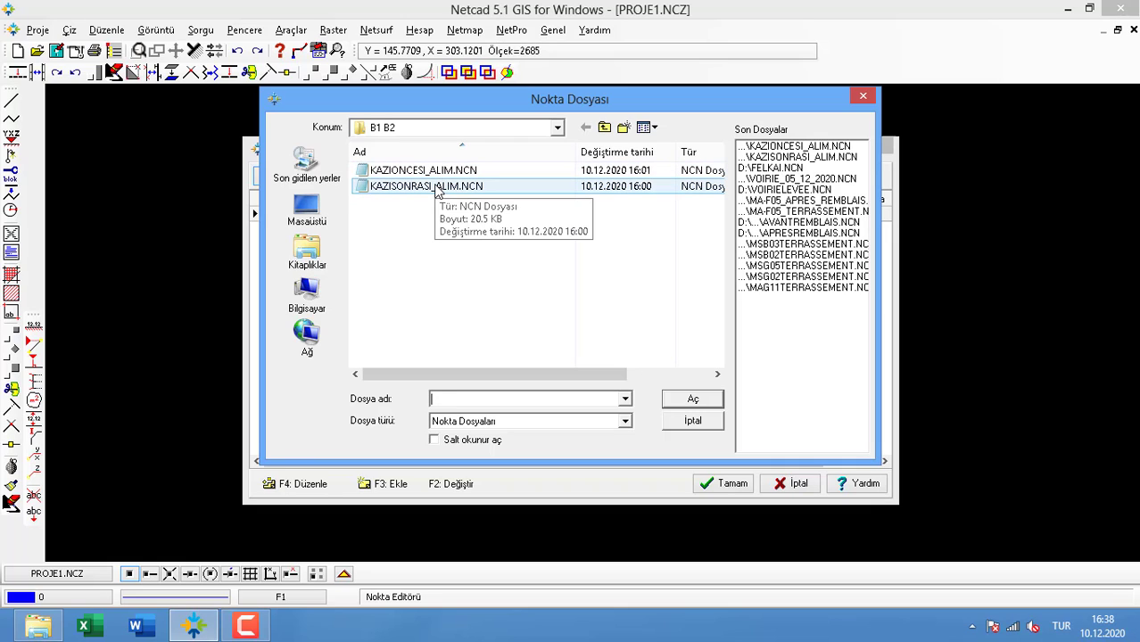
Load the points from the file KAZISONRASI_ALIM.NCN into the point editor
{"action": "left_click", "coordinate": [444, 195]}
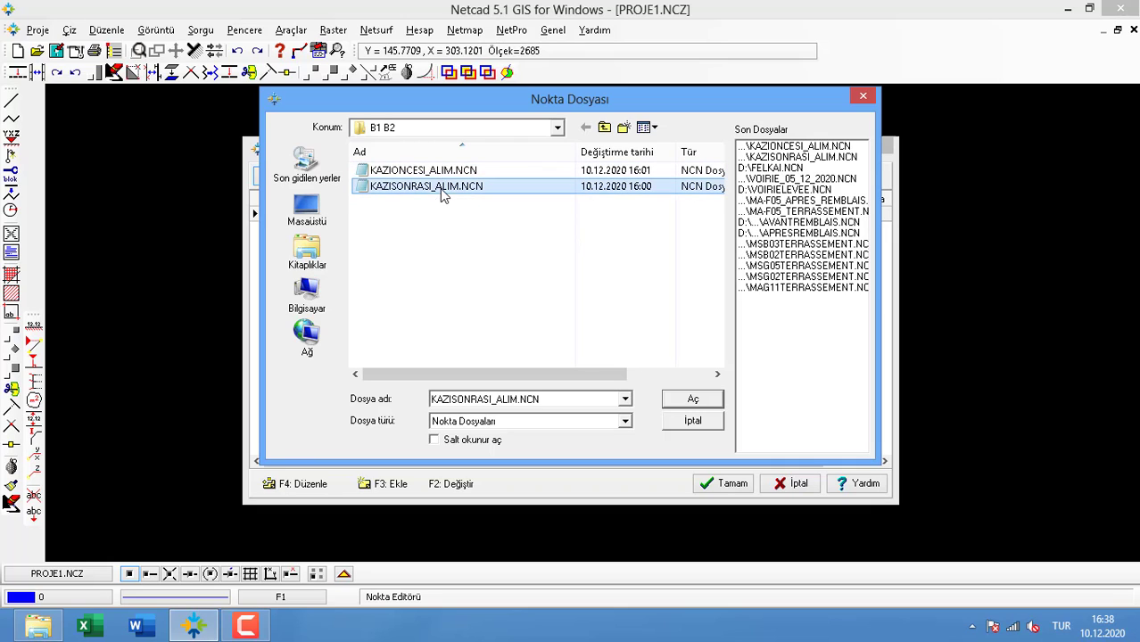
{"action": "left_click", "coordinate": [682, 403]}
{"action": "left_click", "coordinate": [612, 395]}
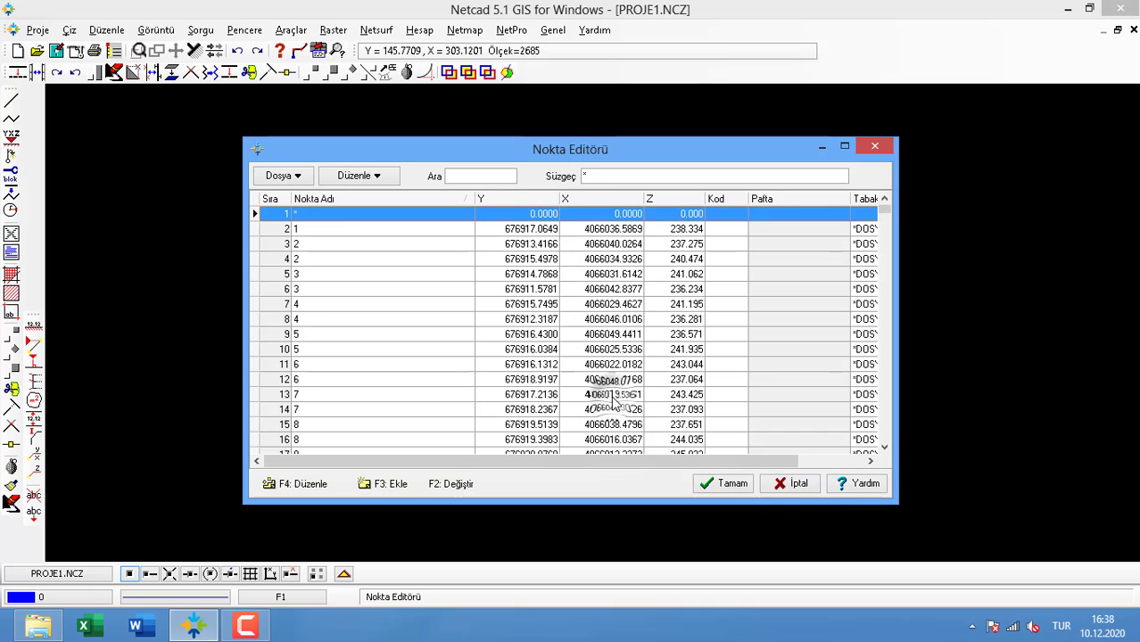
Sort the loaded points by point name in ascending order
{"action": "left_click", "coordinate": [360, 176]}
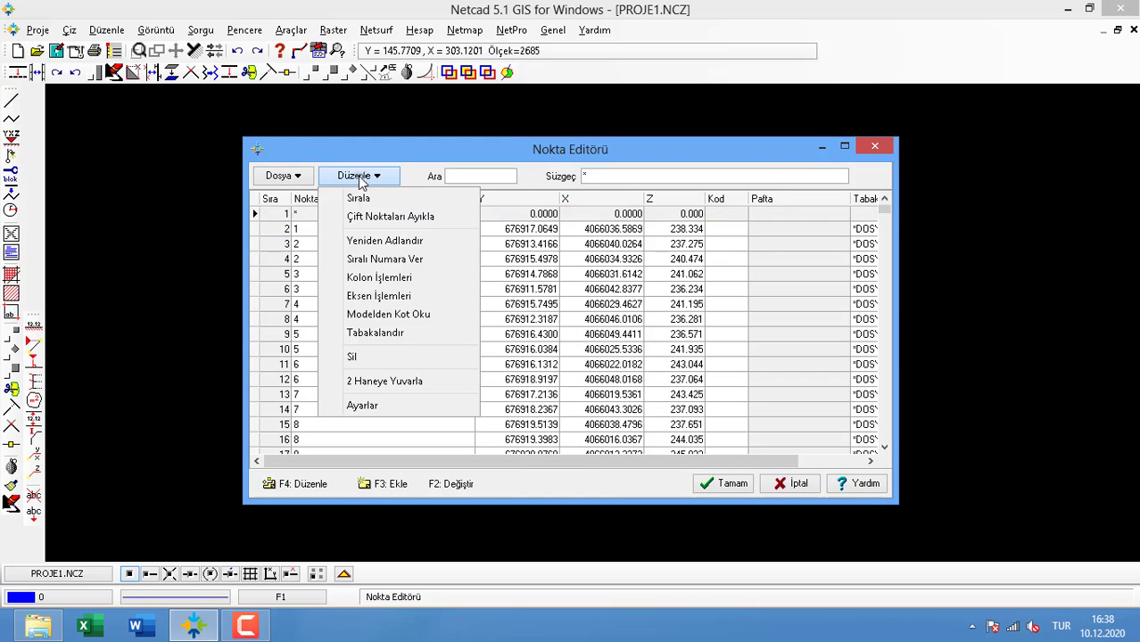
{"action": "left_click", "coordinate": [357, 198]}
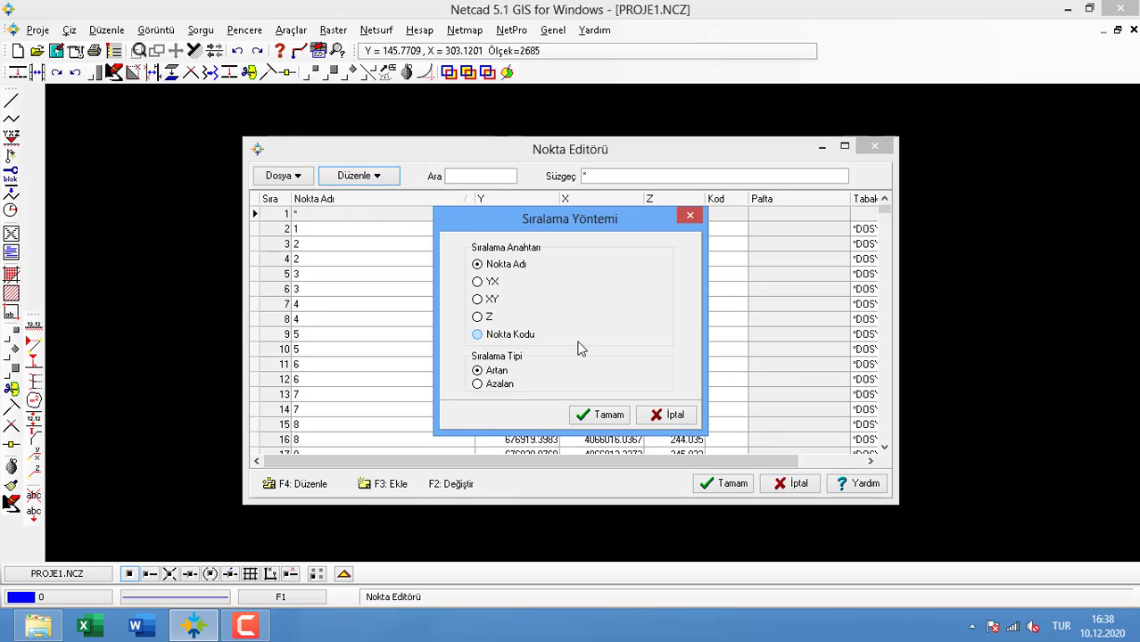
{"action": "left_click", "coordinate": [598, 416]}
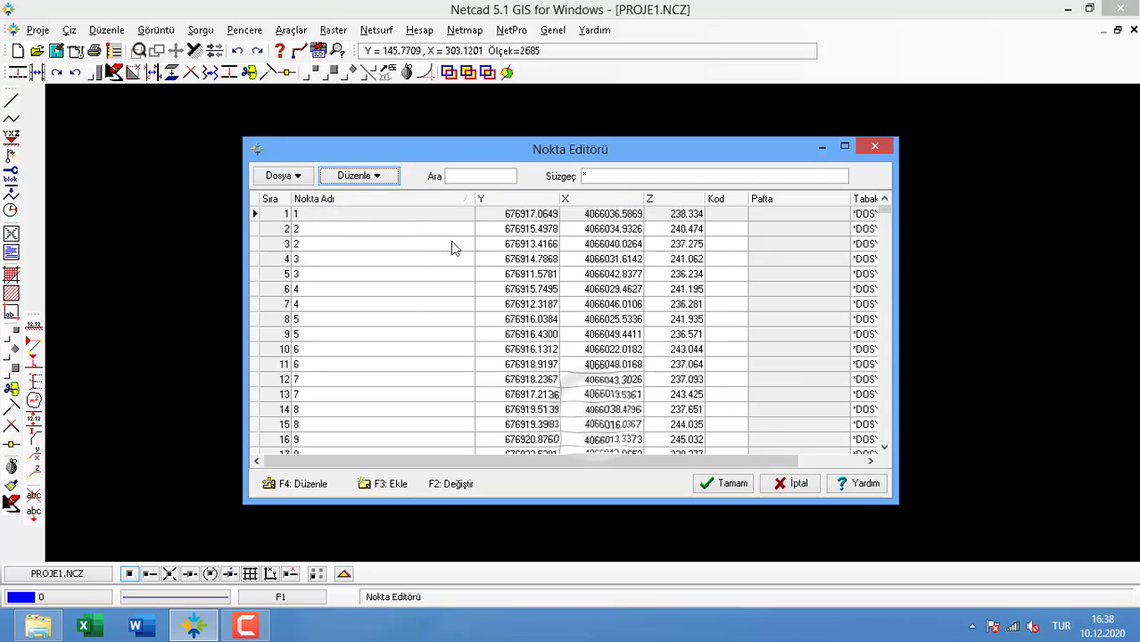
Renumber all points sequentially from 1 and save them to the drawing, updating the linked lines and line elevations
{"action": "left_click", "coordinate": [370, 177]}
{"action": "left_click", "coordinate": [384, 258]}
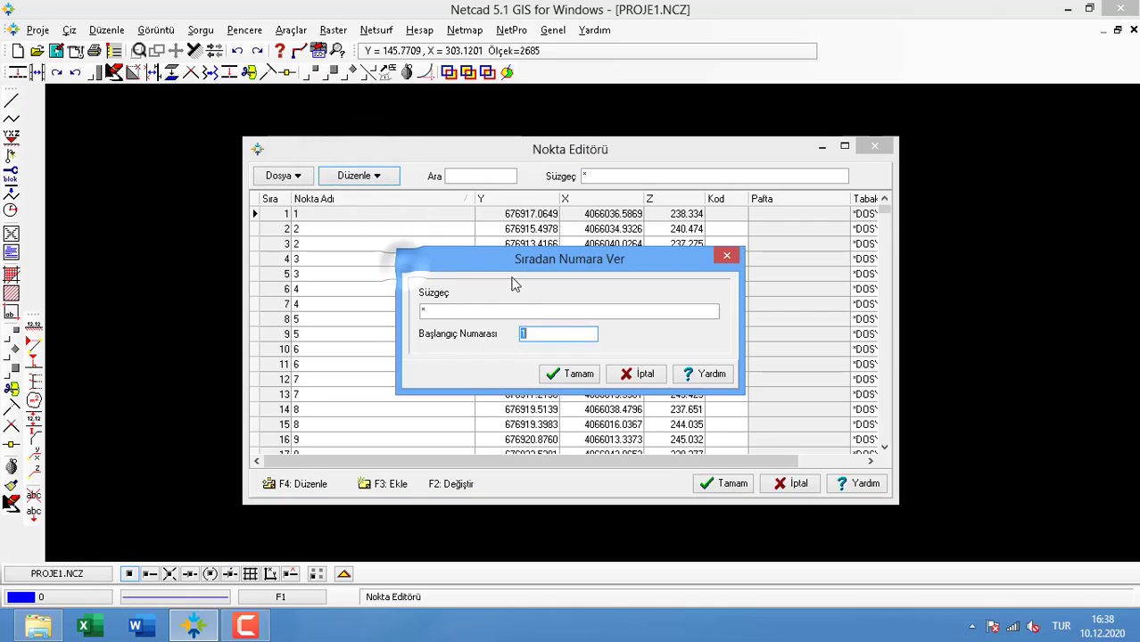
{"action": "left_click", "coordinate": [571, 375]}
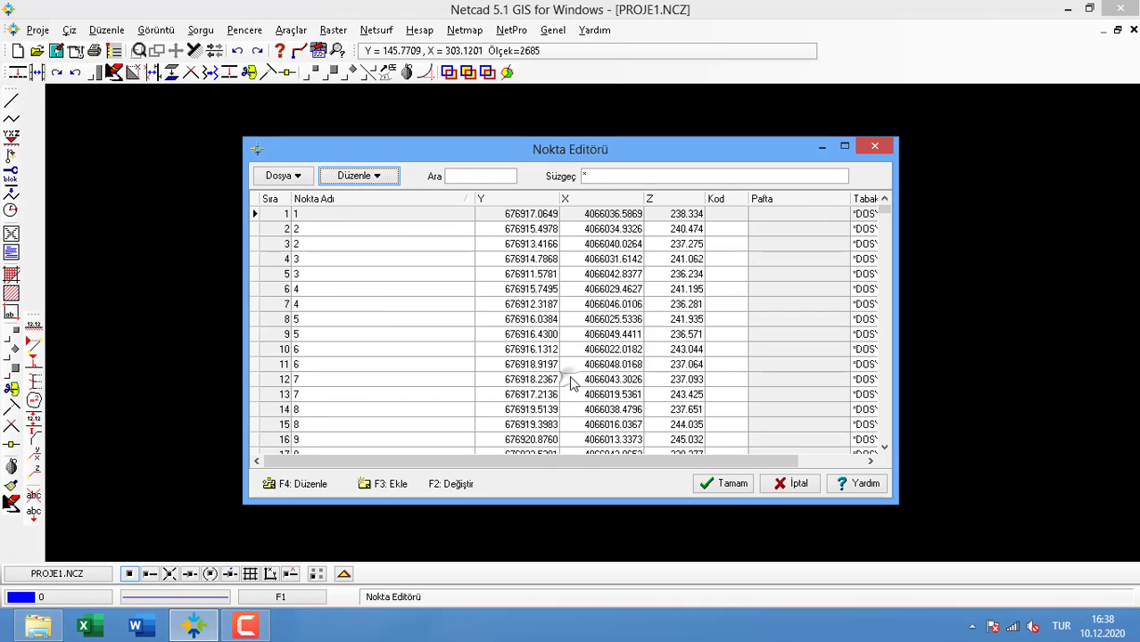
{"action": "left_click", "coordinate": [728, 489]}
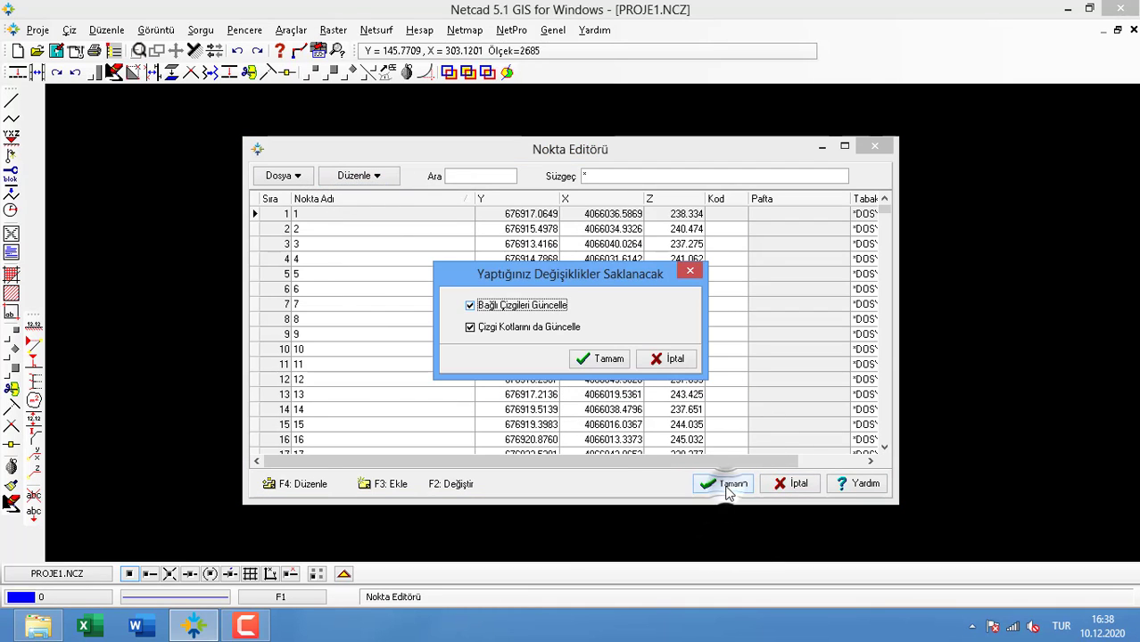
{"action": "left_click", "coordinate": [604, 360]}
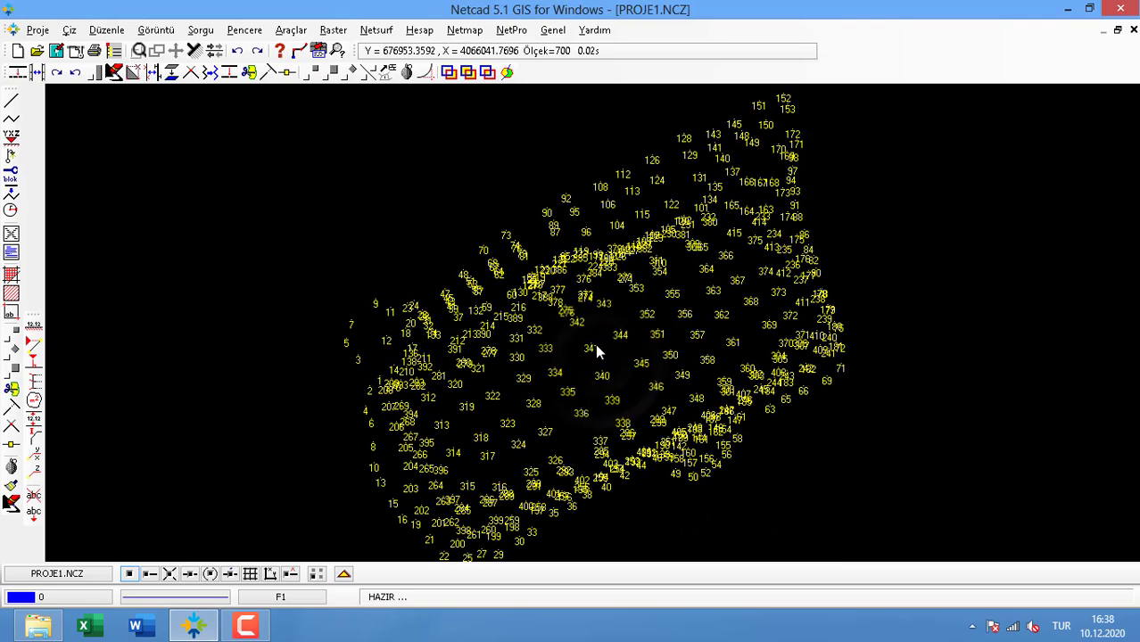
Turn on the display of point elevations (Kotları) alongside the point names
{"action": "scroll", "coordinate": [597, 346], "scroll_direction": "down", "scroll_amount": 1}
{"action": "middle_click_drag", "start_coordinate": [588, 348], "coordinate": [417, 326]}
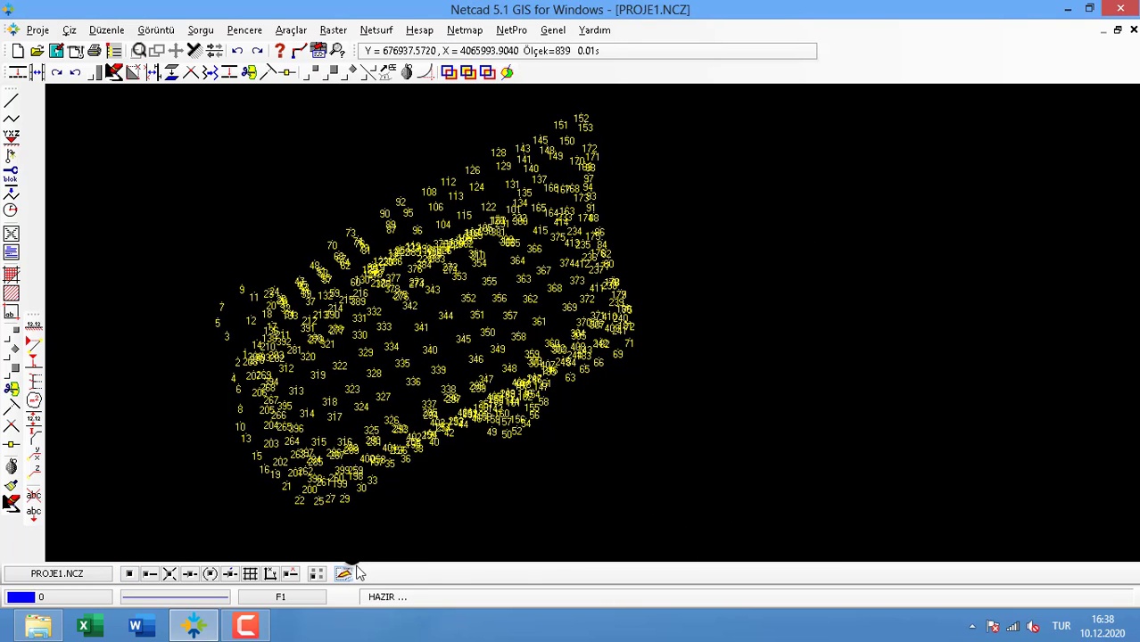
{"action": "left_click", "coordinate": [345, 574]}
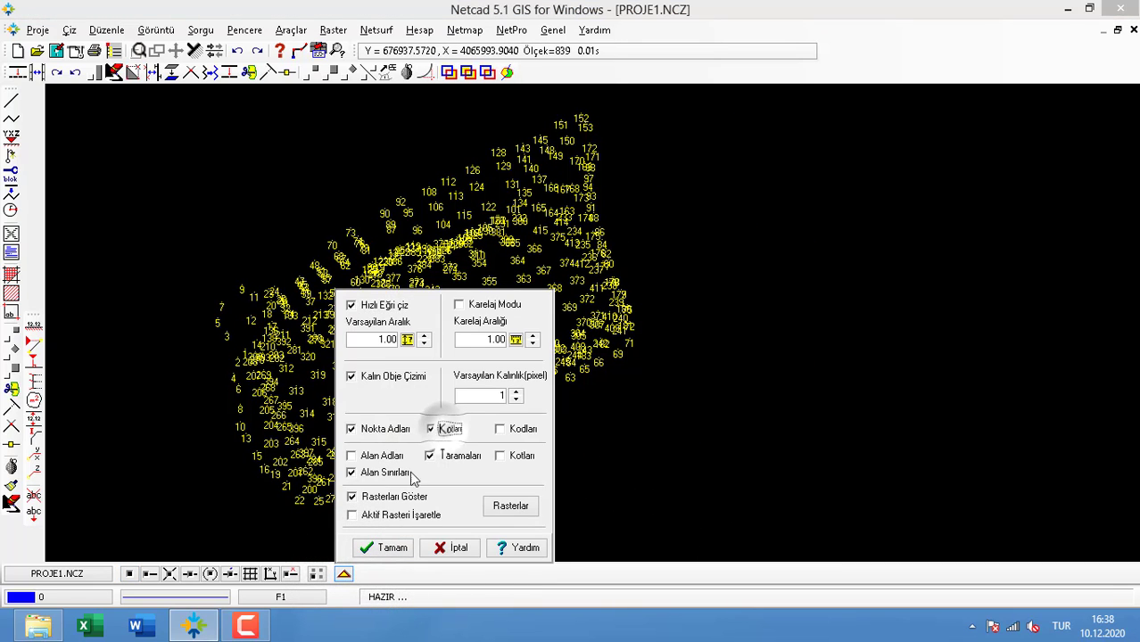
{"action": "left_click", "coordinate": [381, 548]}
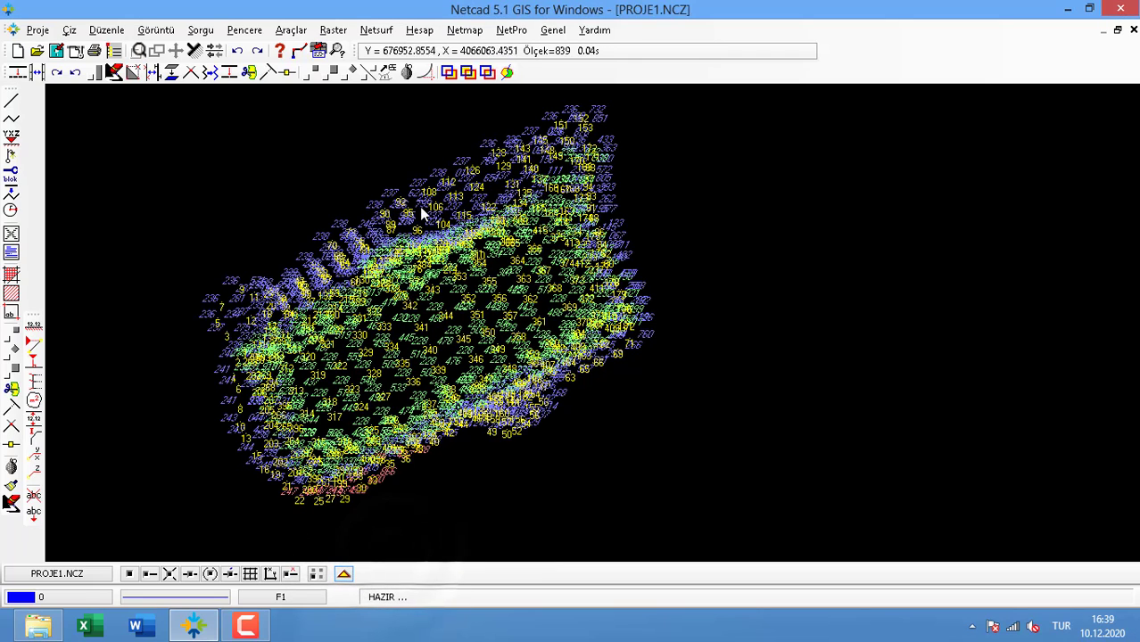
Create a triangle model of all points on layer UCGEN_MODEL, with shortest edge 0.1 and longest edge 15
{"action": "left_click", "coordinate": [375, 30]}
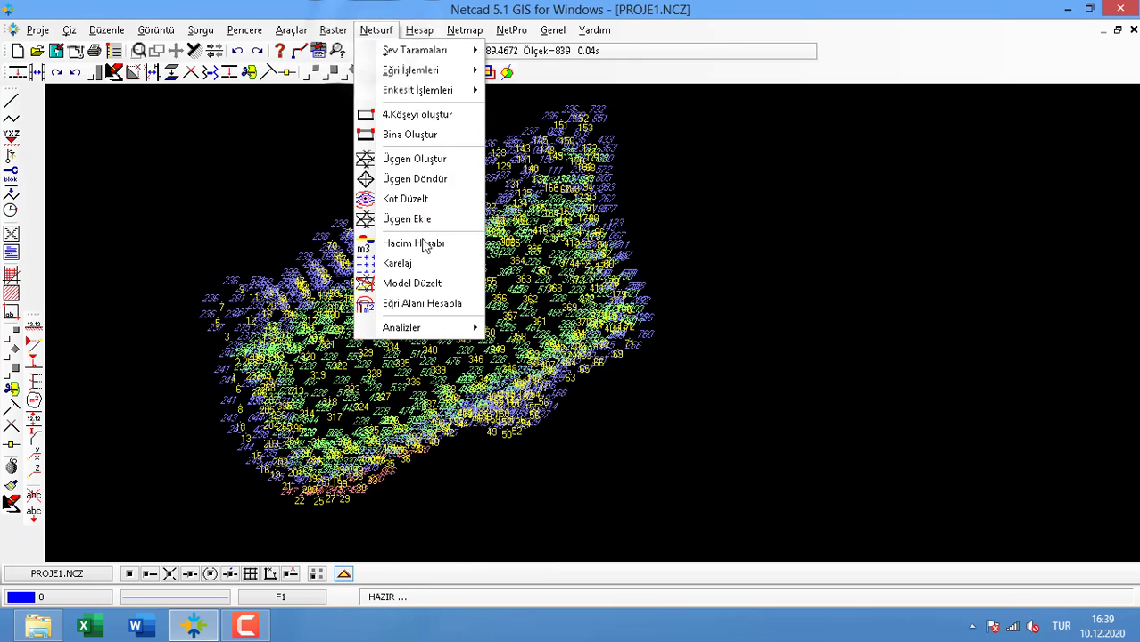
{"action": "left_click", "coordinate": [422, 162]}
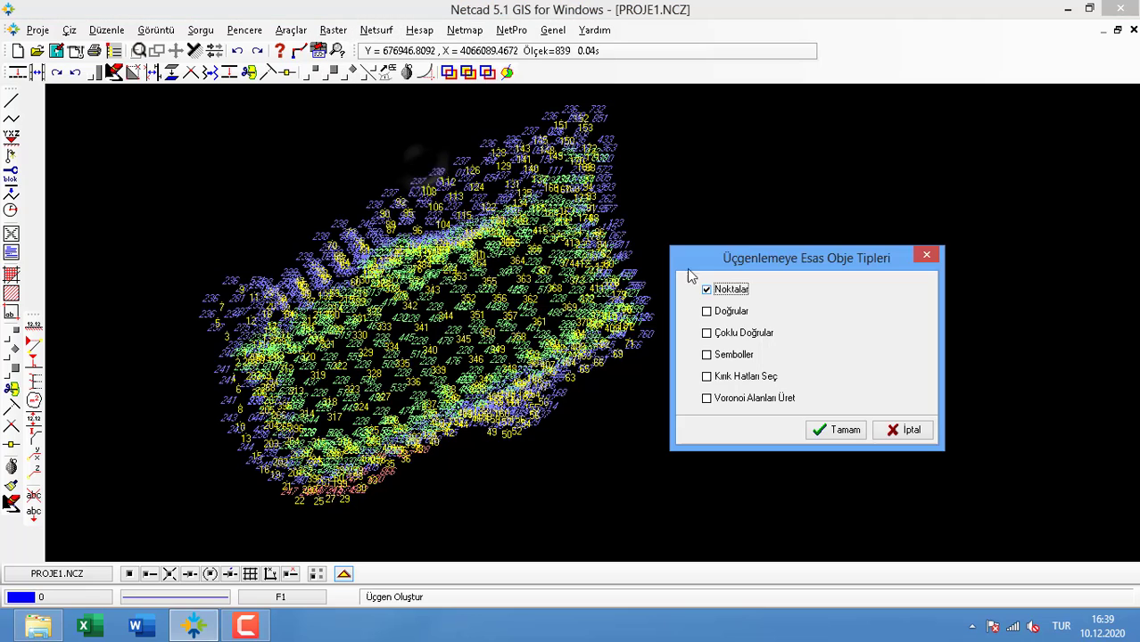
{"action": "left_click", "coordinate": [826, 428]}
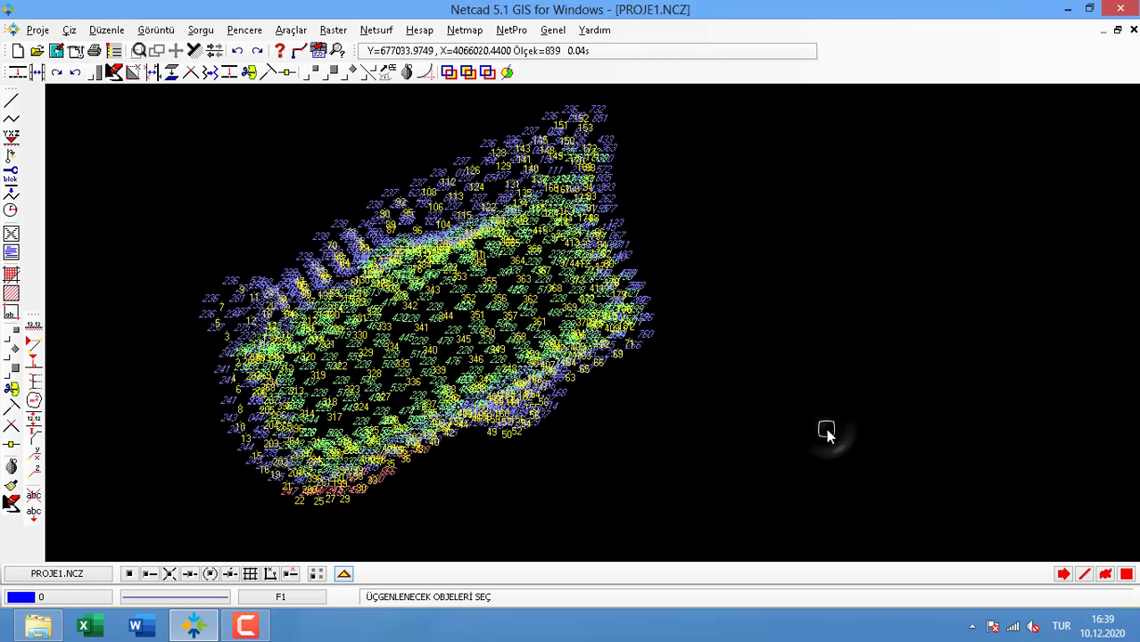
{"action": "left_click", "coordinate": [1064, 575]}
{"action": "left_click", "coordinate": [695, 349]}
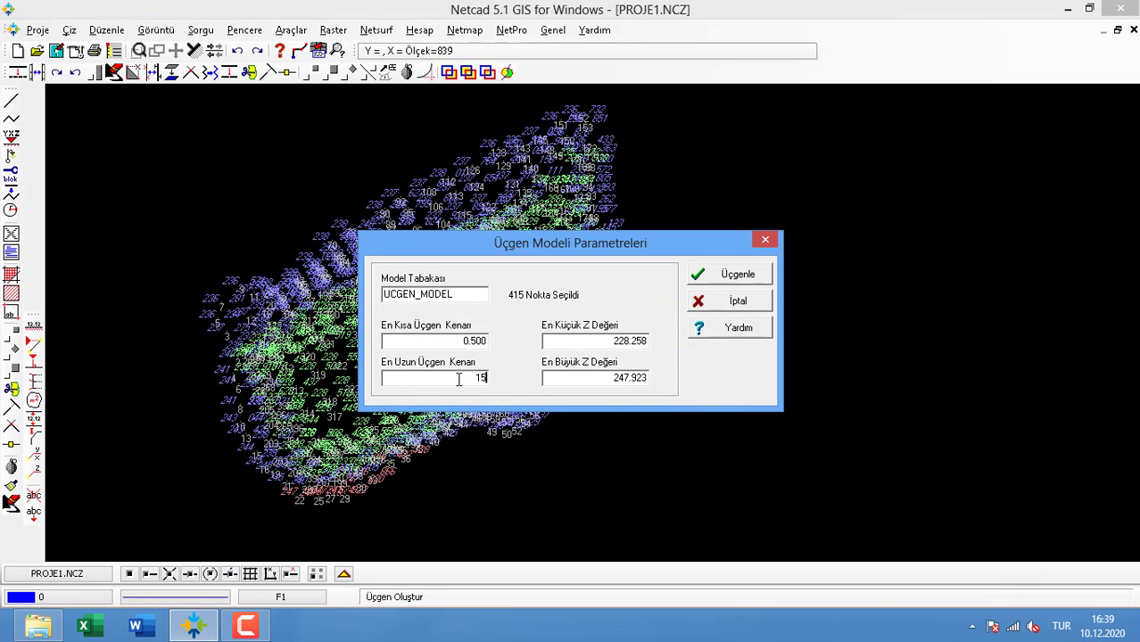
{"action": "double_click", "coordinate": [447, 346]}
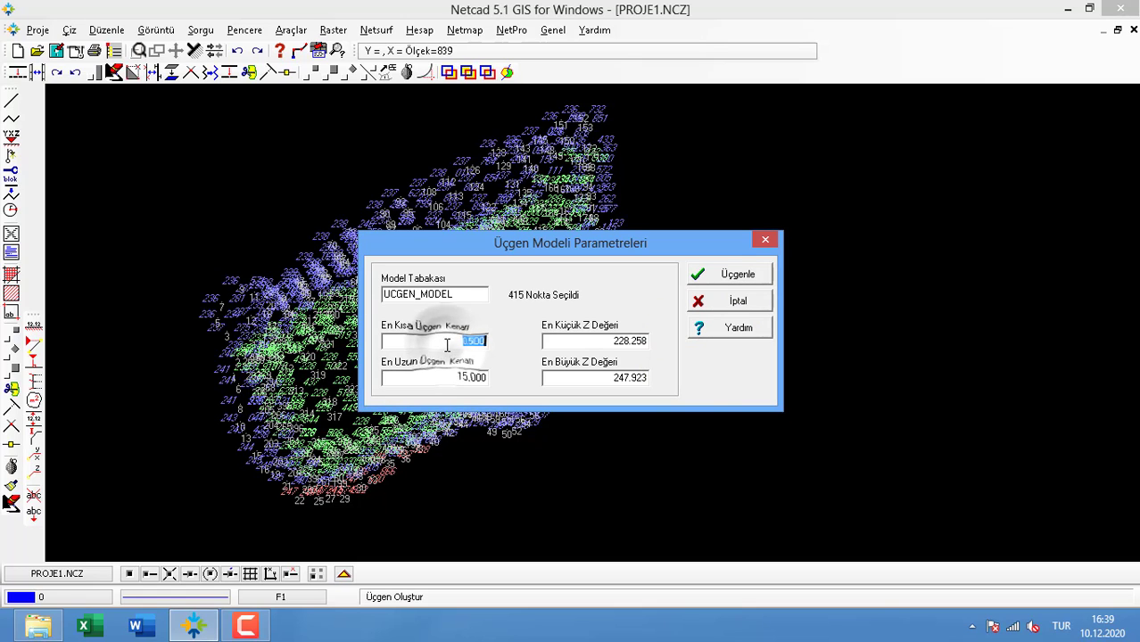
{"action": "type", "text": "0.1"}
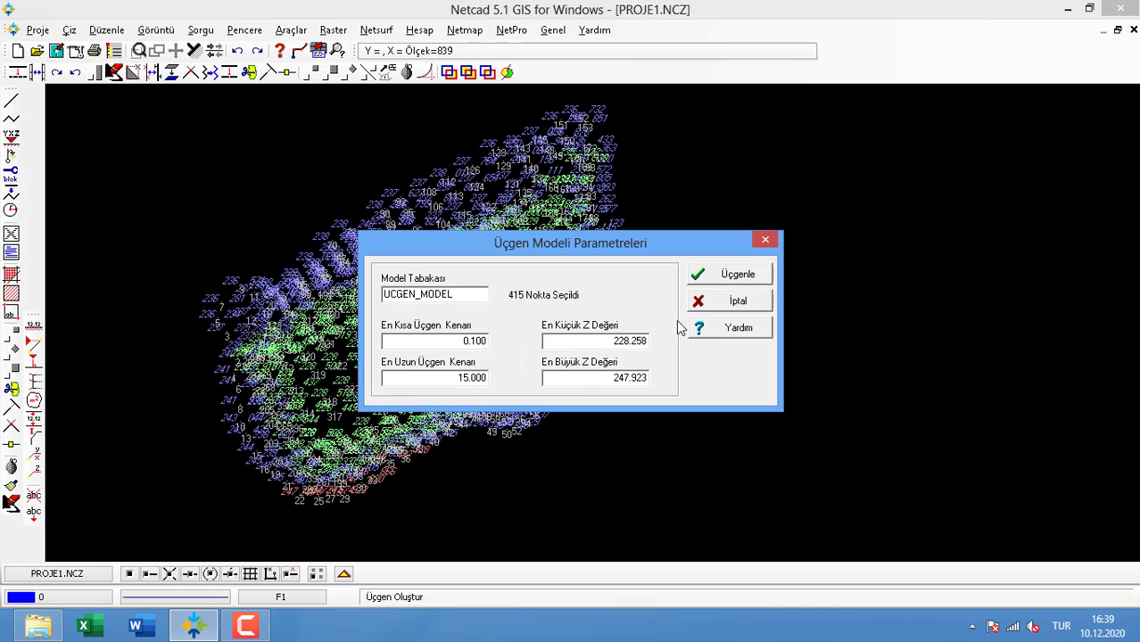
{"action": "left_click", "coordinate": [720, 278]}
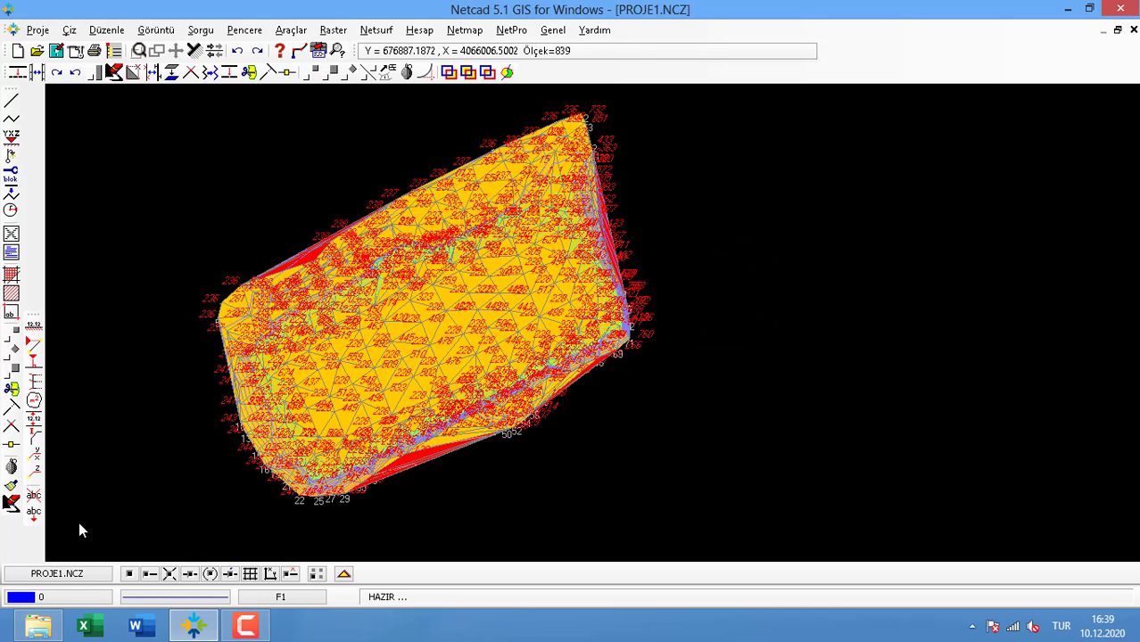
Delete the faulty-triangle layer BOZUK_UCGEN and return to the drawing
{"action": "left_click", "coordinate": [58, 600]}
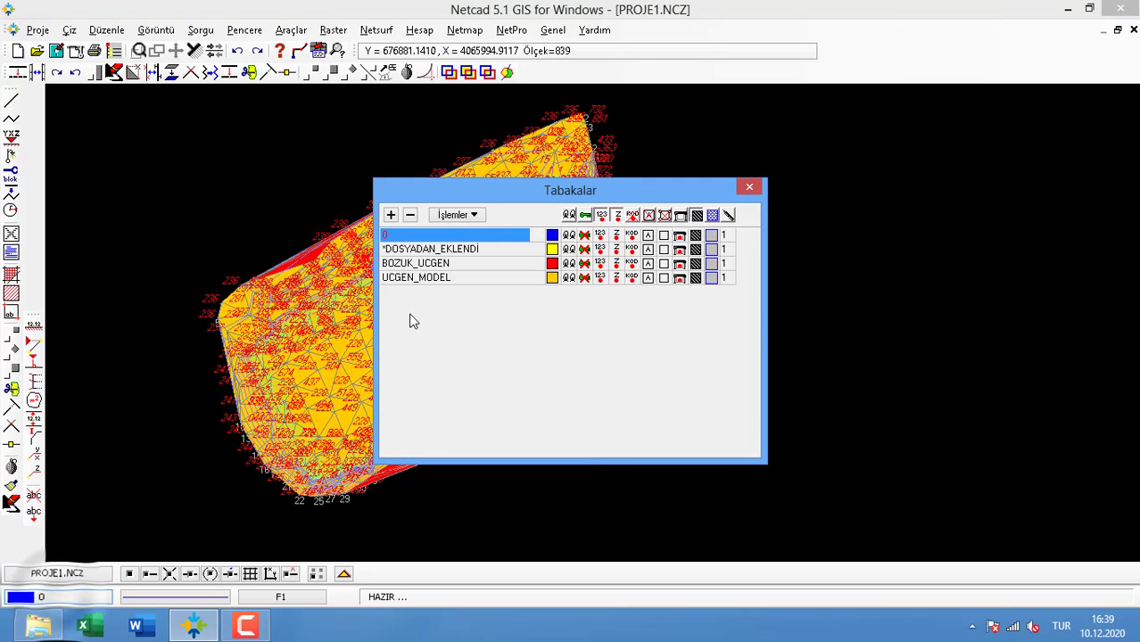
{"action": "left_click", "coordinate": [416, 264]}
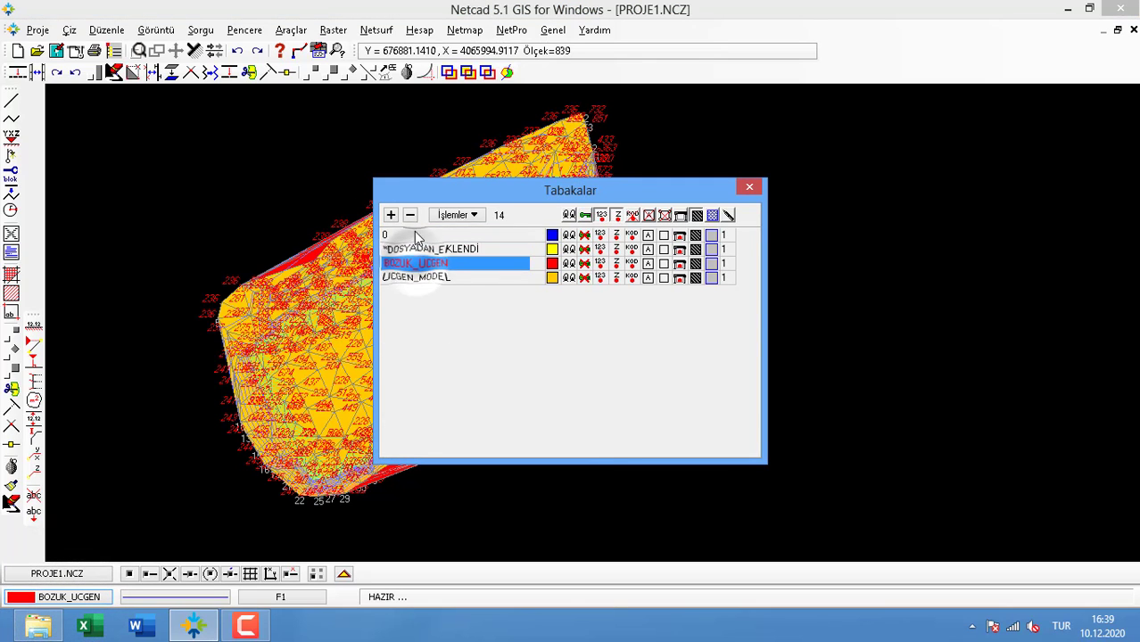
{"action": "left_click", "coordinate": [411, 216]}
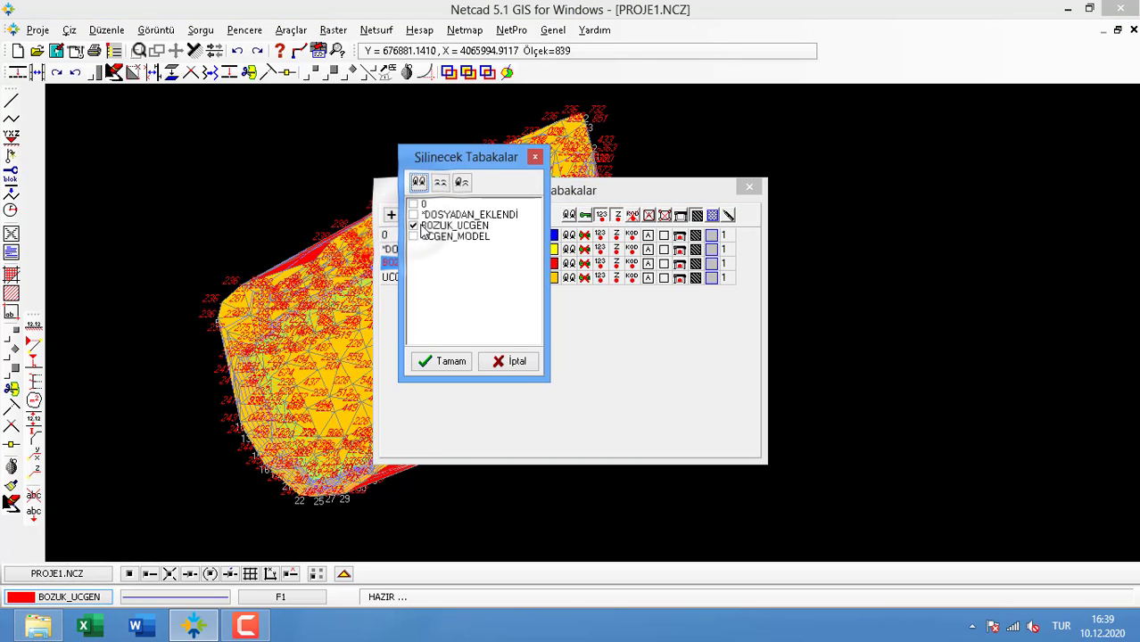
{"action": "left_click", "coordinate": [447, 367]}
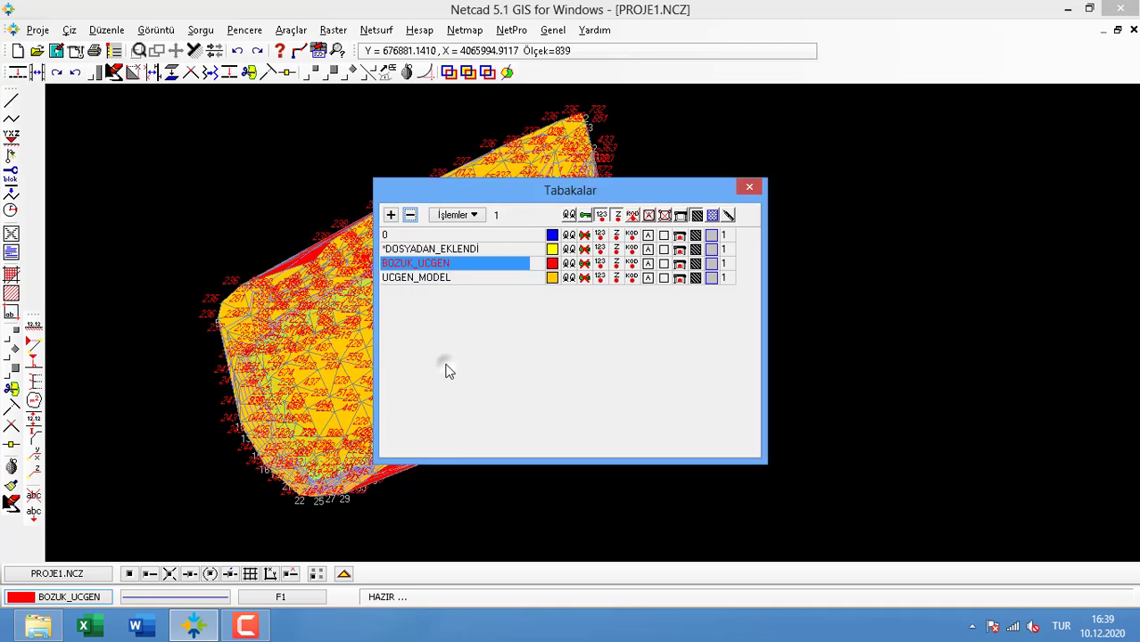
{"action": "left_click", "coordinate": [630, 344]}
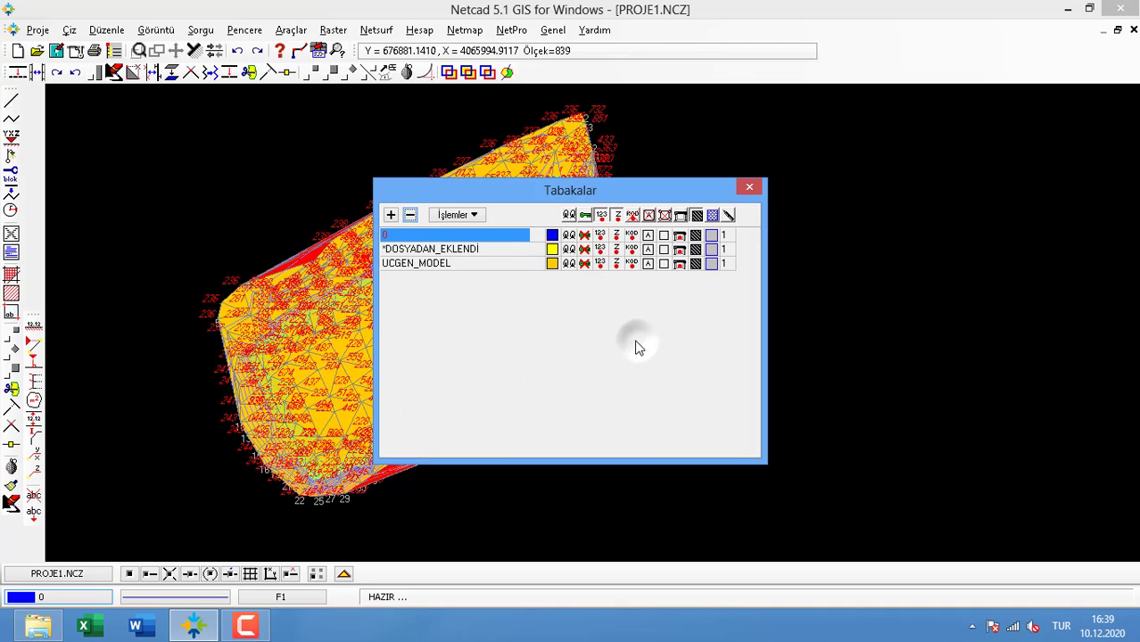
{"action": "right_click", "coordinate": [835, 264]}
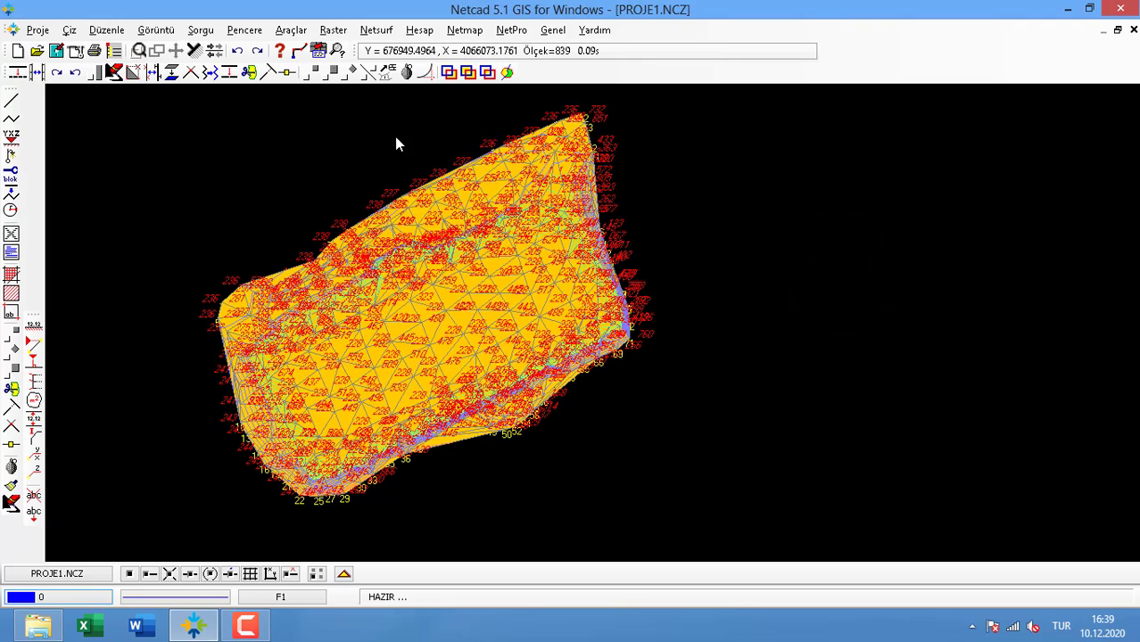
Flip the wrongly connected triangle edges along the western slope toe, near the points at elevations 228.494 and 228.437
{"action": "left_click", "coordinate": [382, 31]}
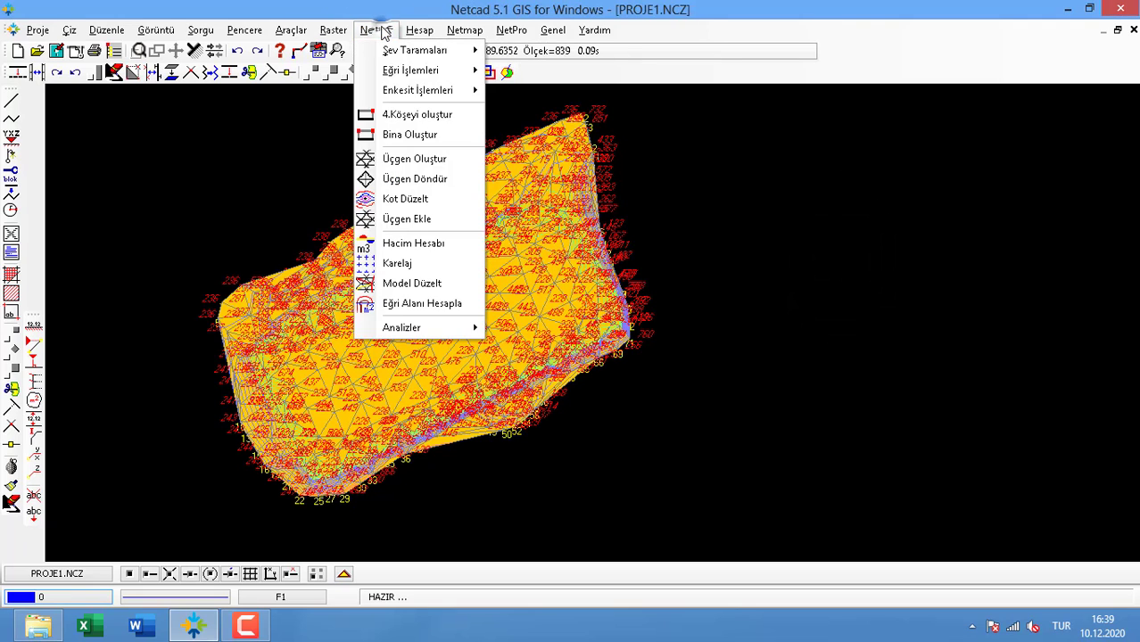
{"action": "left_click", "coordinate": [425, 179]}
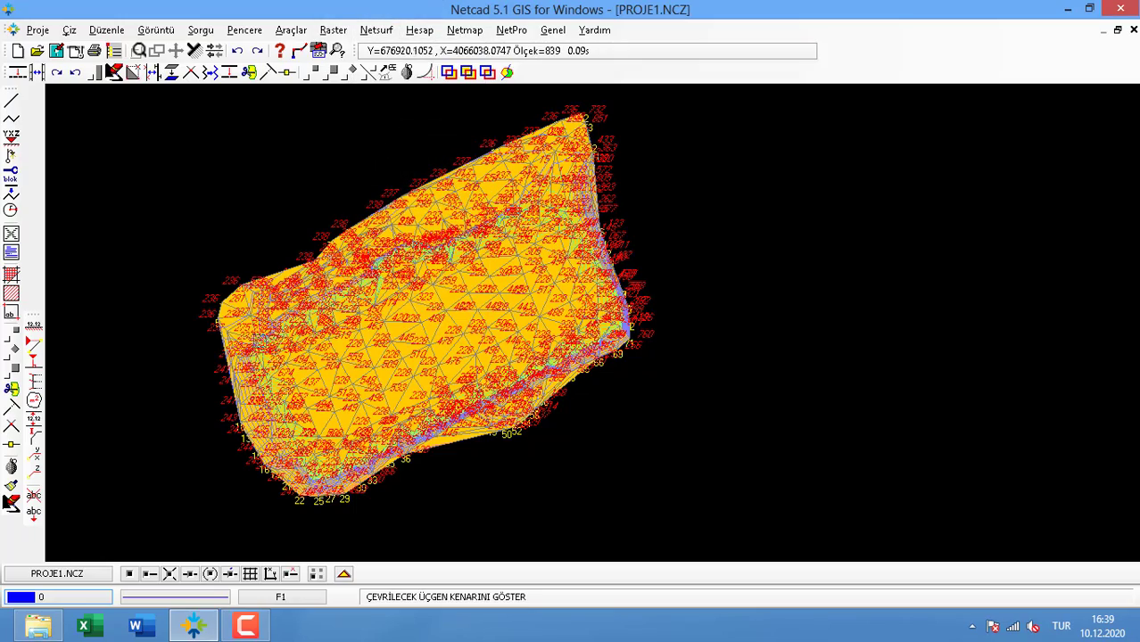
{"action": "scroll", "coordinate": [303, 356], "scroll_direction": "up", "scroll_amount": 5}
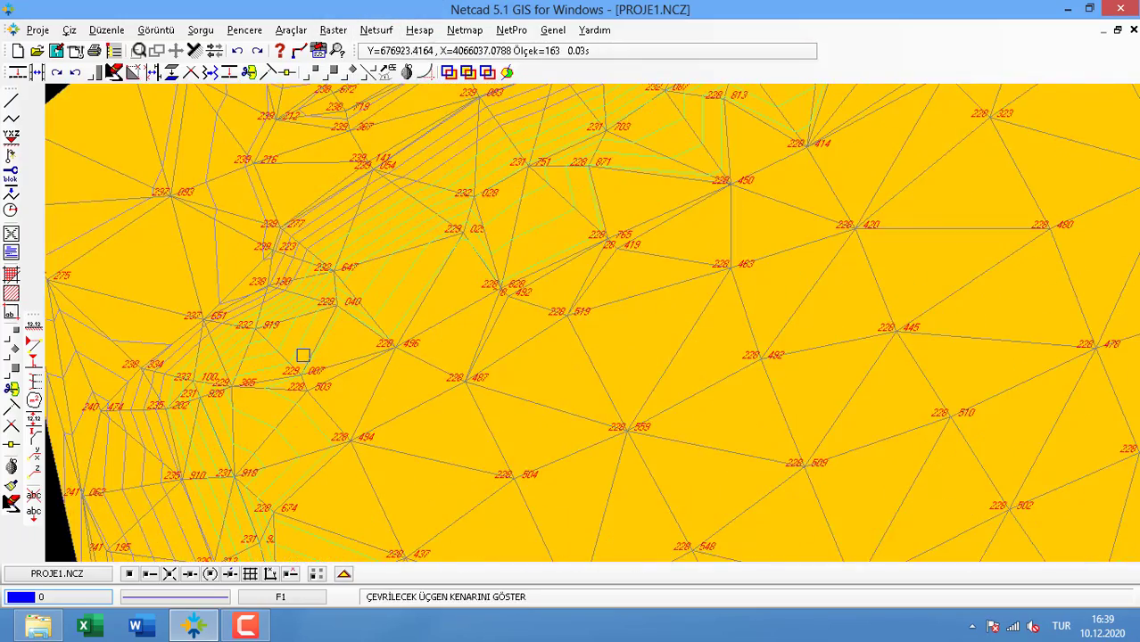
{"action": "middle_click_drag", "start_coordinate": [310, 364], "coordinate": [455, 197]}
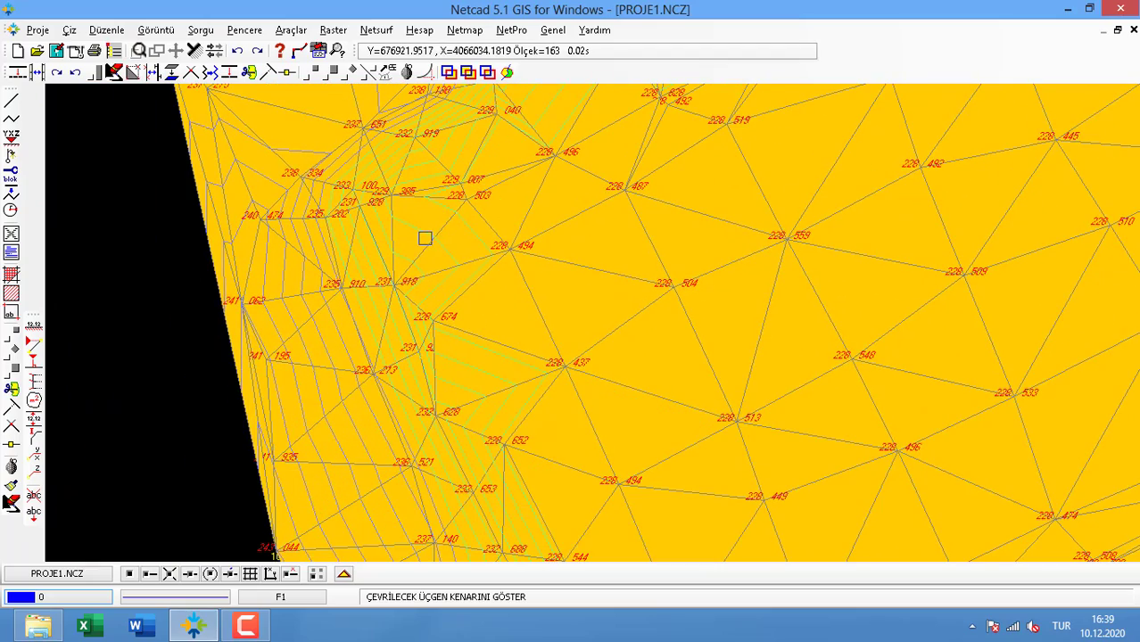
{"action": "left_click", "coordinate": [424, 239]}
{"action": "left_click", "coordinate": [434, 276]}
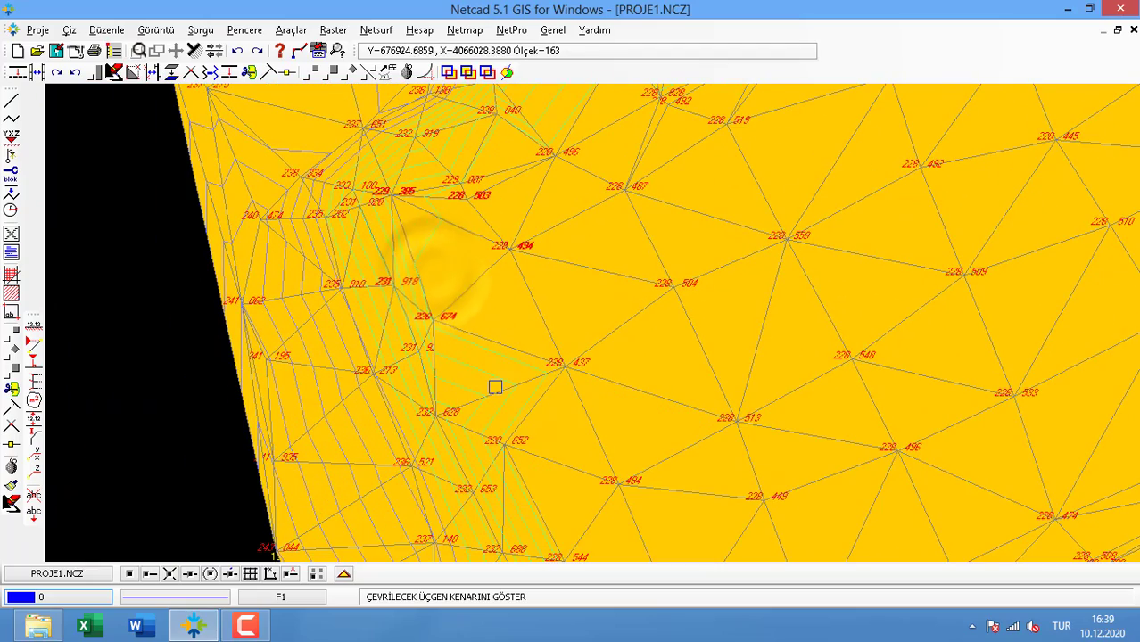
{"action": "left_click", "coordinate": [489, 393]}
Flip the wrongly connected triangle edge at the southwestern slope toe so it runs between the points at elevations 228.625 and 229.319
{"action": "scroll", "coordinate": [489, 393], "scroll_direction": "down", "scroll_amount": 1}
{"action": "middle_click_drag", "start_coordinate": [489, 392], "coordinate": [406, 285]}
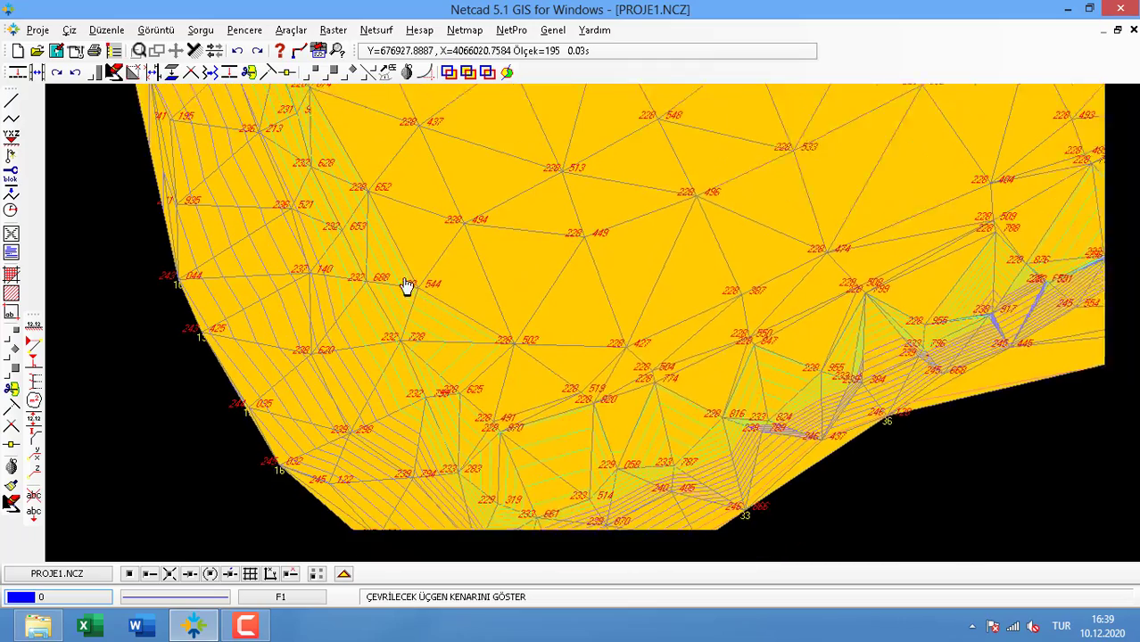
{"action": "left_click", "coordinate": [419, 310]}
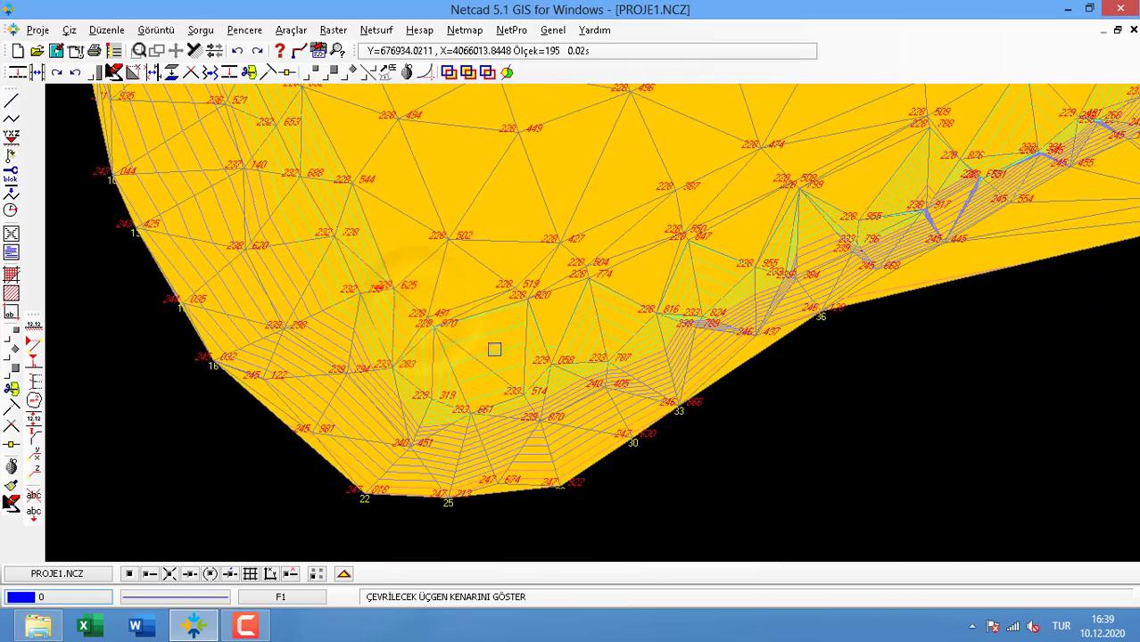
{"action": "scroll", "coordinate": [403, 343], "scroll_direction": "up", "scroll_amount": 3}
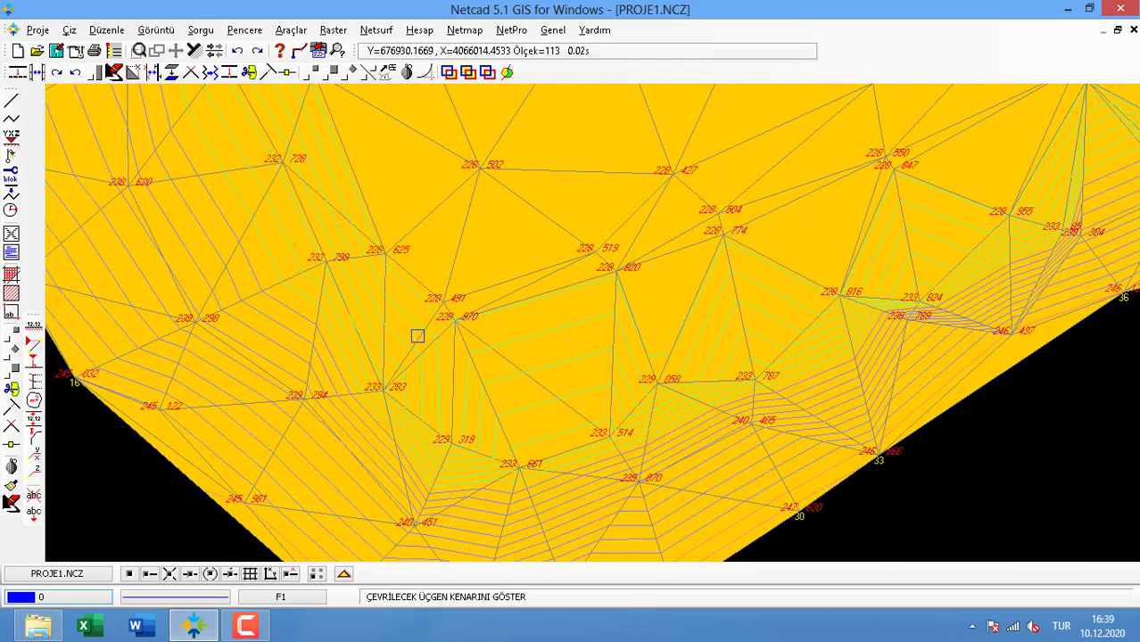
{"action": "left_click", "coordinate": [418, 336]}
{"action": "left_click", "coordinate": [423, 348]}
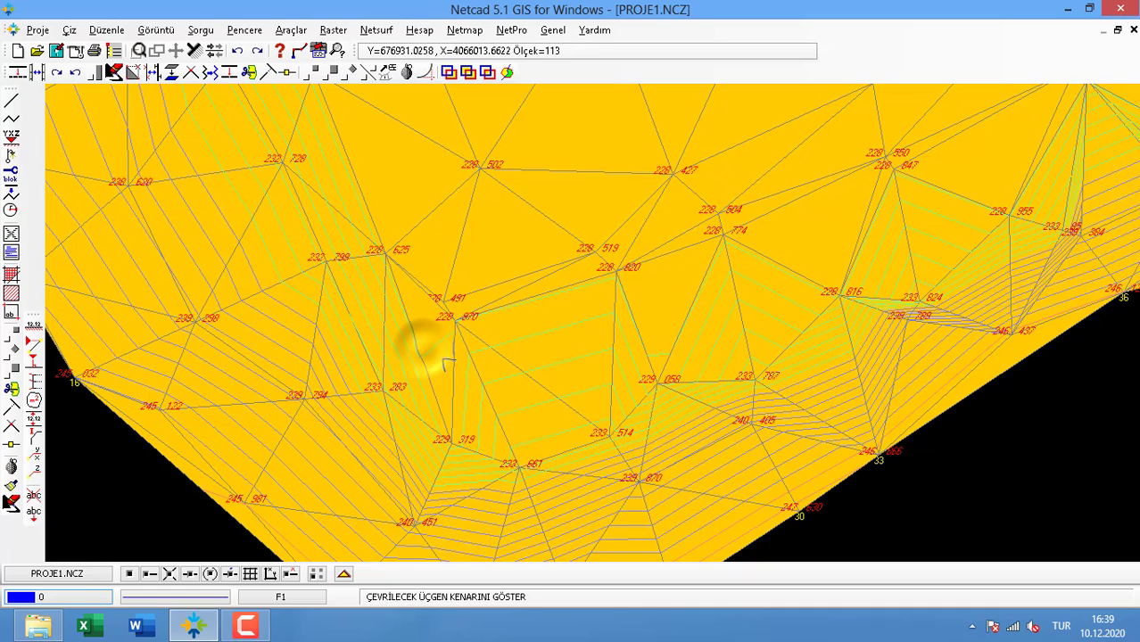
Flip the triangle edges crossing the southern slope toe between the points at elevations 229.319, 229.058 and 228.816
{"action": "left_click", "coordinate": [482, 391]}
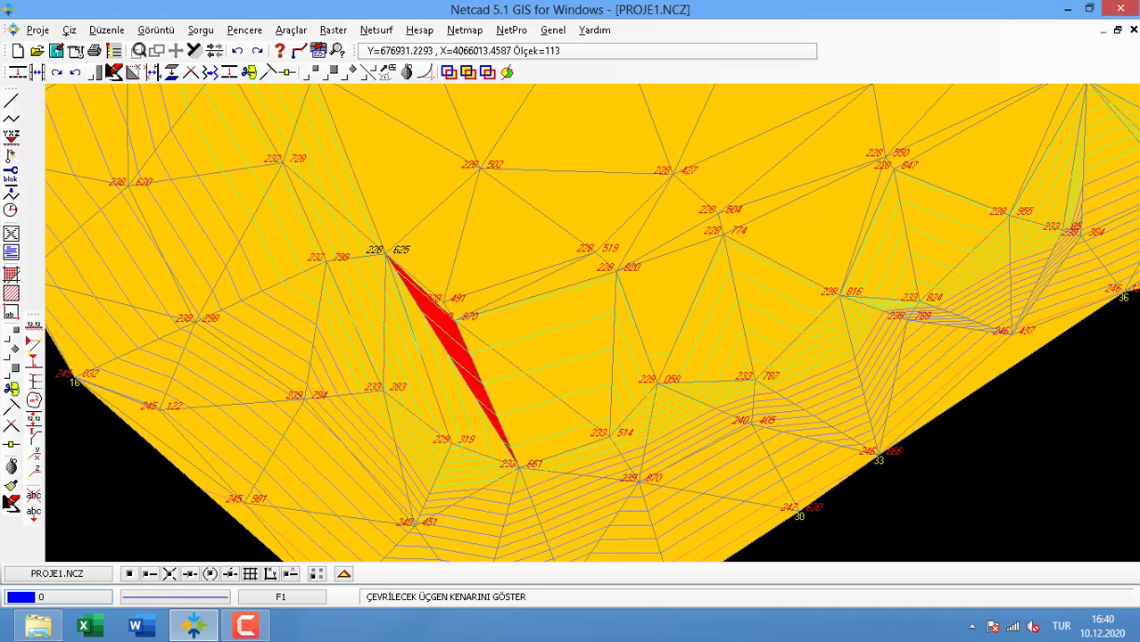
{"action": "left_click", "coordinate": [511, 350]}
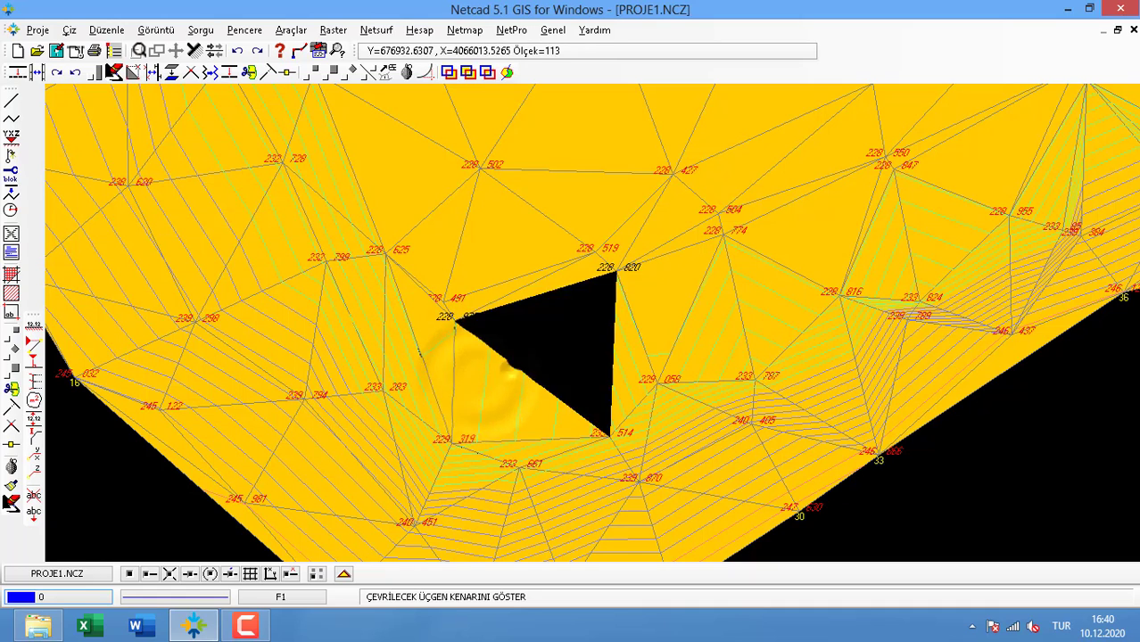
{"action": "left_click", "coordinate": [610, 364]}
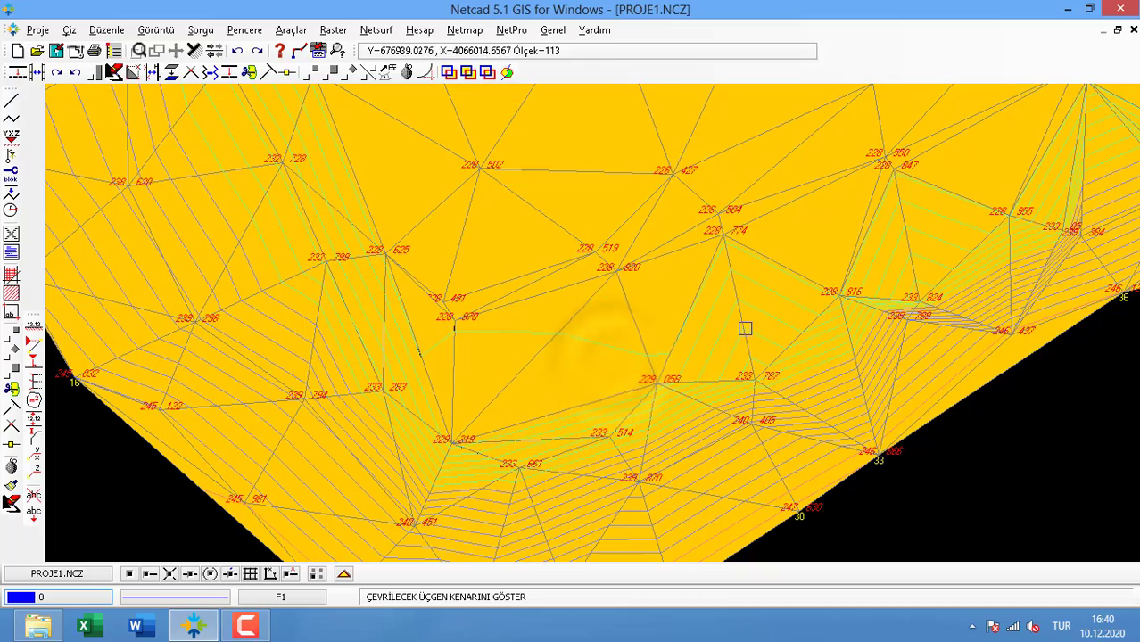
{"action": "left_click", "coordinate": [741, 325]}
Flip the slope-crossing edges on the southeastern toe between the point at elevation 228.816 and the two points at 228.955
{"action": "middle_click_drag", "start_coordinate": [912, 249], "coordinate": [649, 409]}
{"action": "left_click", "coordinate": [649, 409]}
{"action": "scroll", "coordinate": [647, 409], "scroll_direction": "up", "scroll_amount": 2}
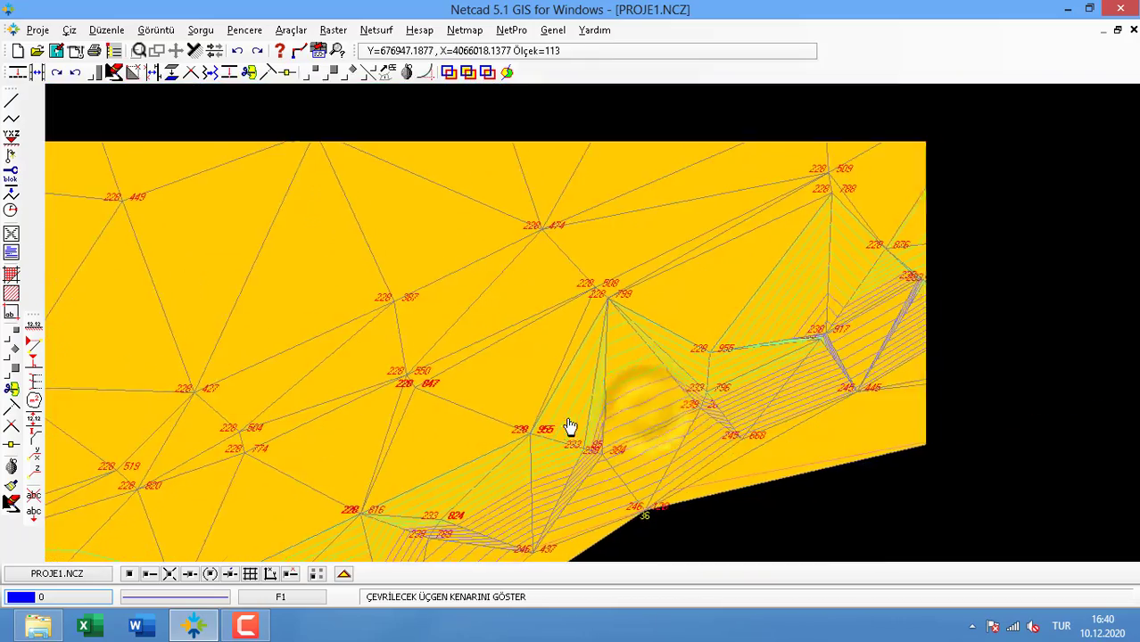
{"action": "left_click", "coordinate": [597, 388]}
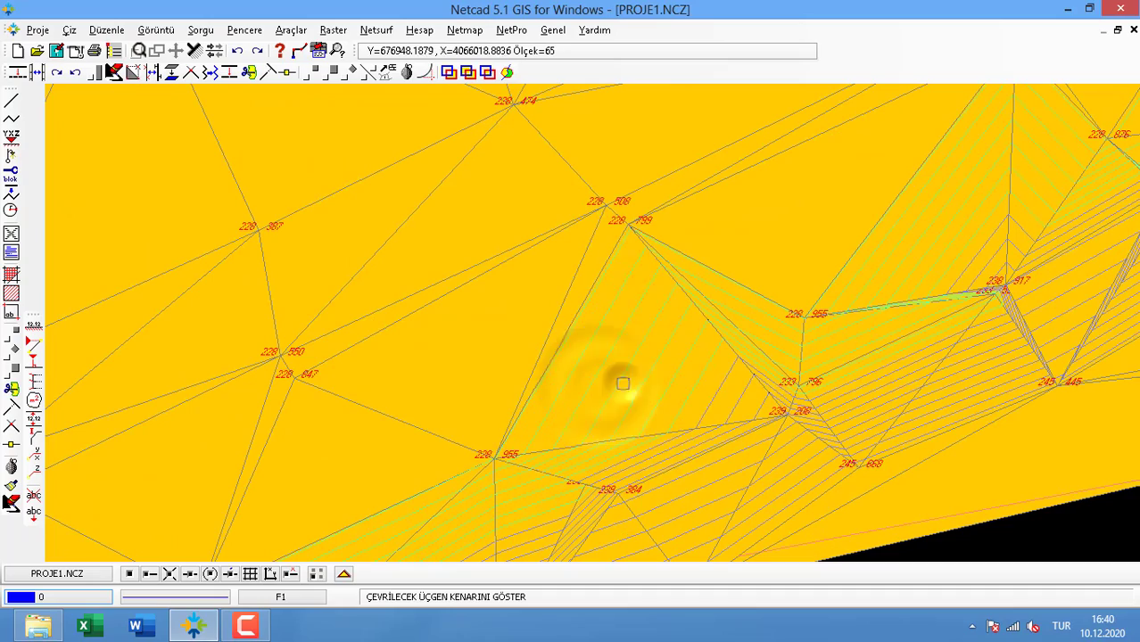
{"action": "left_click", "coordinate": [700, 314]}
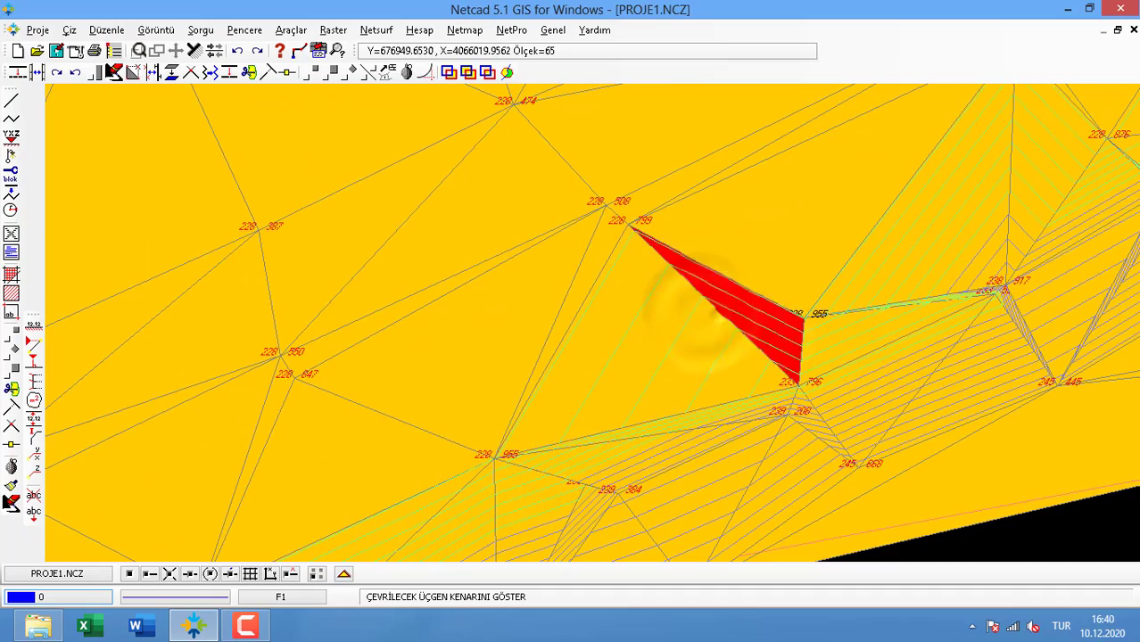
Flip the edge between the points at elevations 228.788 and 238.917 so it follows the toe towards the point at 228.876
{"action": "scroll", "coordinate": [701, 364], "scroll_direction": "down", "scroll_amount": 1}
{"action": "middle_click_drag", "start_coordinate": [830, 234], "coordinate": [692, 369]}
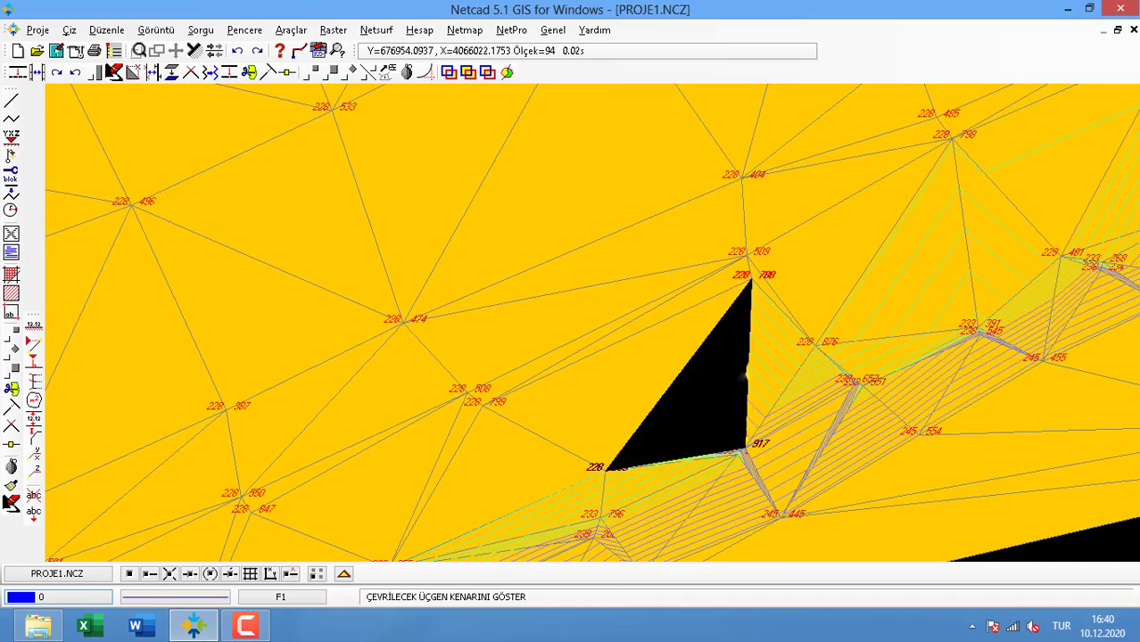
{"action": "left_click", "coordinate": [738, 366]}
{"action": "middle_click_drag", "start_coordinate": [791, 387], "coordinate": [456, 491]}
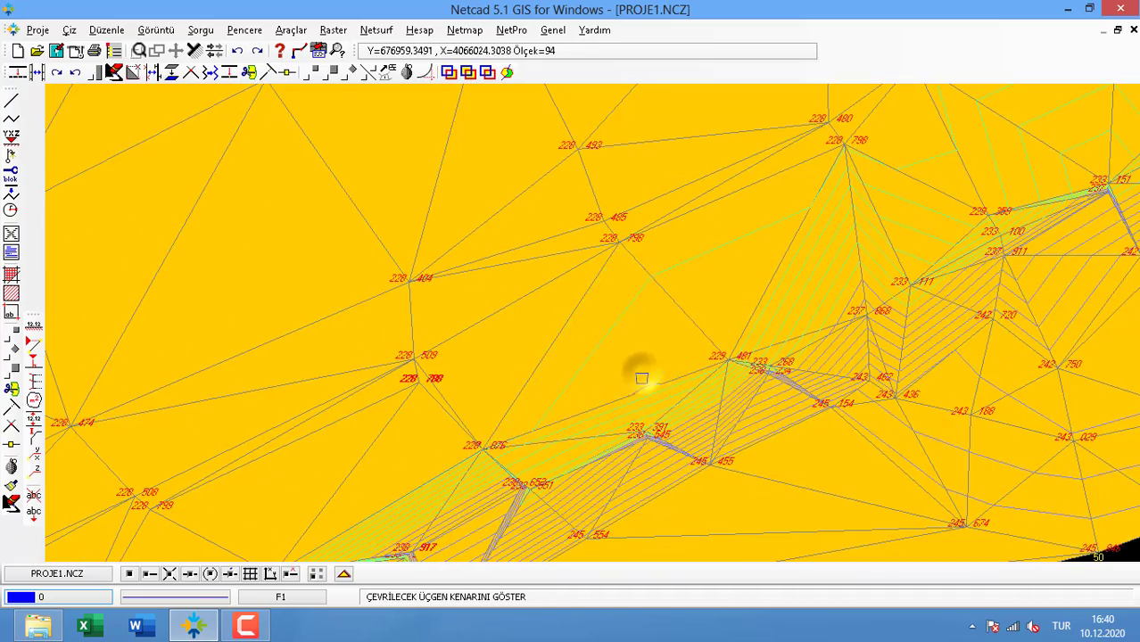
{"action": "scroll", "coordinate": [641, 378], "scroll_direction": "down", "scroll_amount": 1}
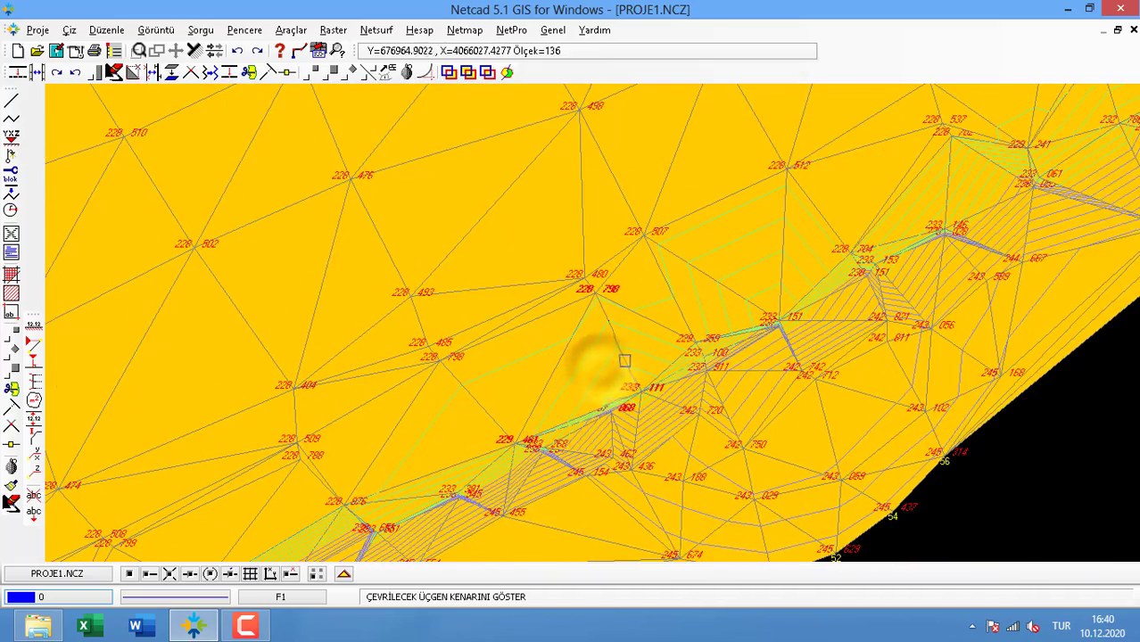
Flip the edges crossing the southeastern slope toe between the points at elevations 229.481, 229.259 and 228.704
{"action": "scroll", "coordinate": [625, 362], "scroll_direction": "up", "scroll_amount": 1}
{"action": "left_click", "coordinate": [619, 349]}
{"action": "left_click", "coordinate": [587, 426]}
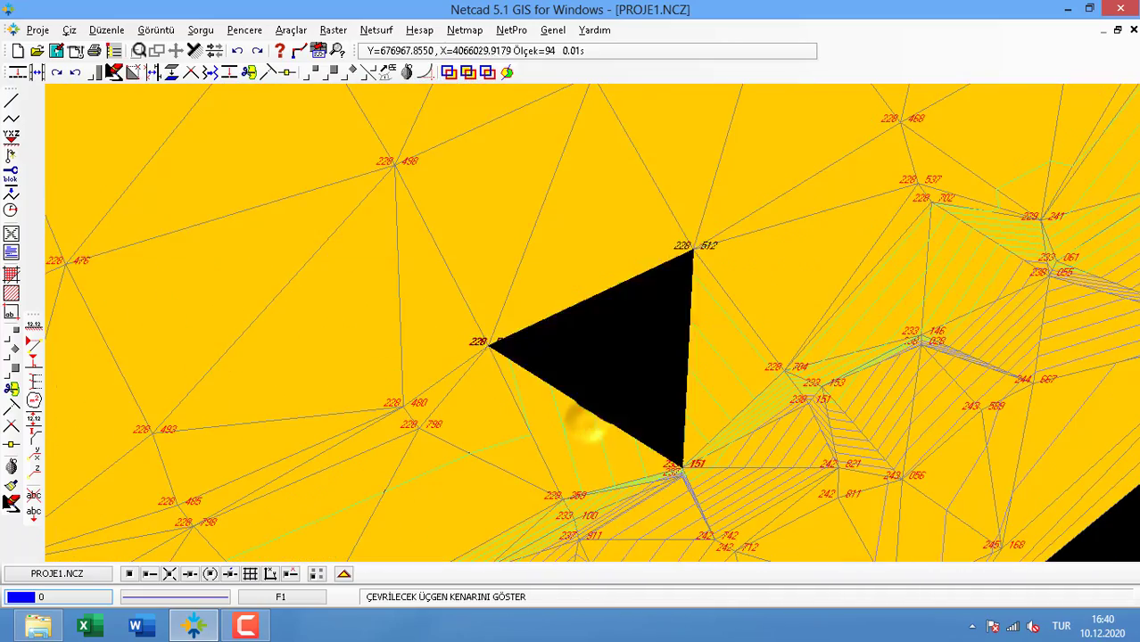
{"action": "left_click", "coordinate": [678, 405]}
Flip the wrongly connected edges around the eastern corner of the toe, near the points at elevations 229.241, 229.301 and 230.452
{"action": "scroll", "coordinate": [674, 384], "scroll_direction": "down", "scroll_amount": 1}
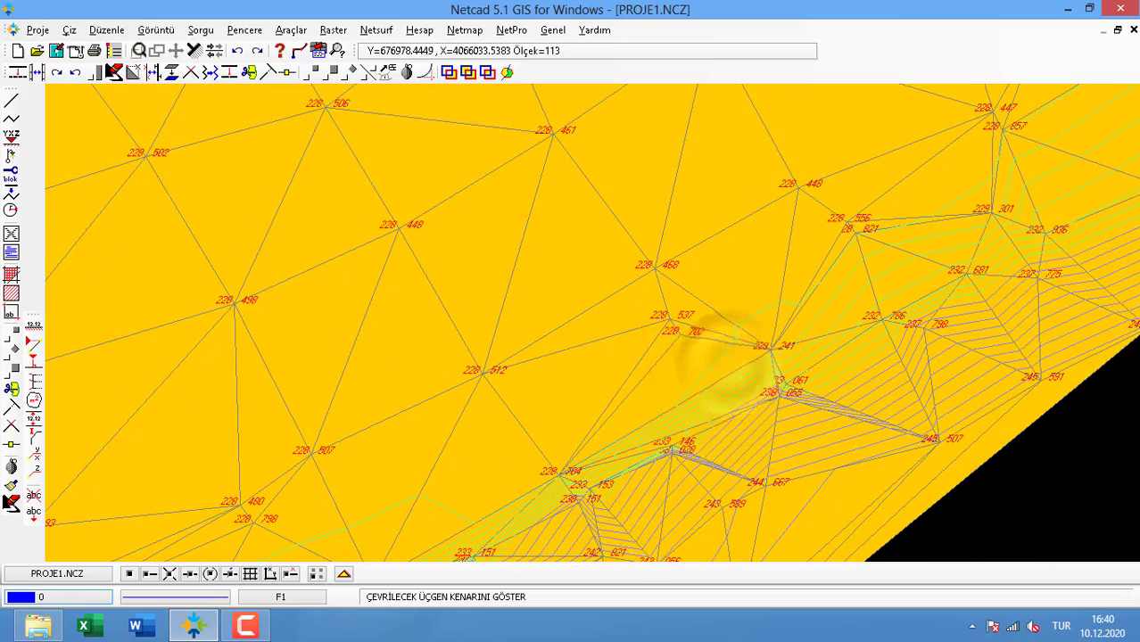
{"action": "scroll", "coordinate": [725, 361], "scroll_direction": "down", "scroll_amount": 1}
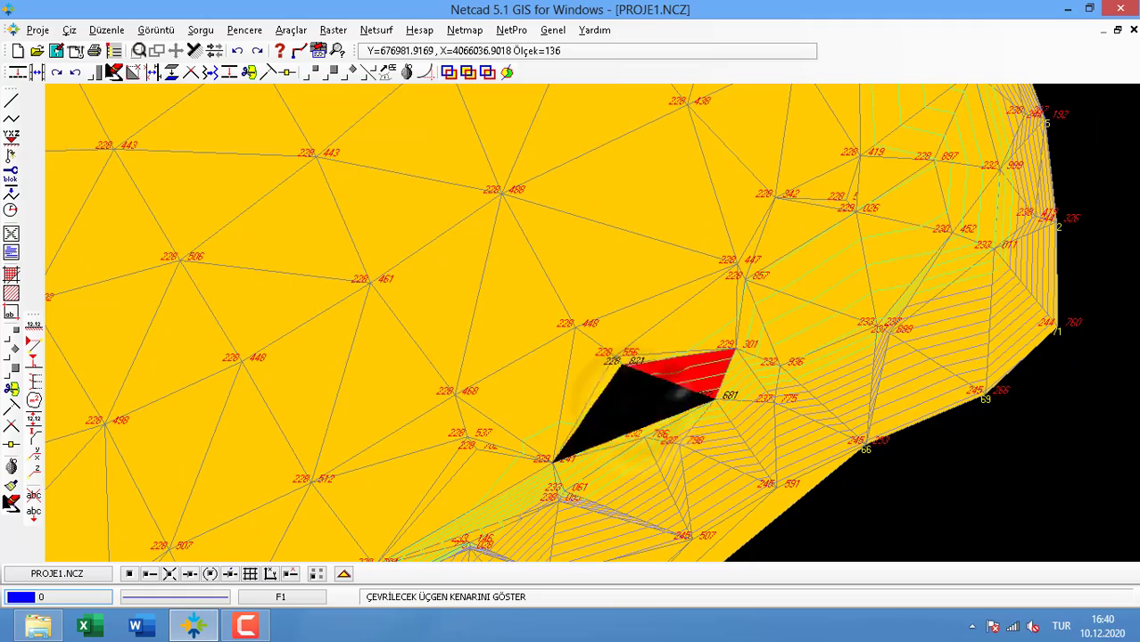
{"action": "scroll", "coordinate": [748, 423], "scroll_direction": "up", "scroll_amount": 2}
{"action": "left_click", "coordinate": [686, 438]}
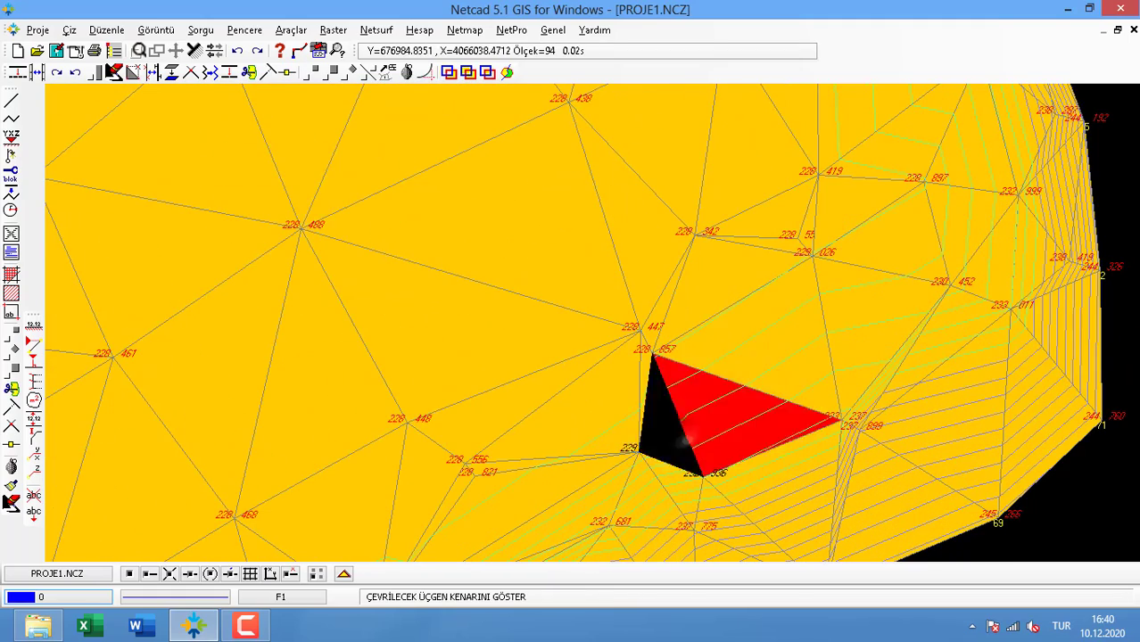
{"action": "left_click", "coordinate": [764, 396]}
{"action": "left_click", "coordinate": [754, 433]}
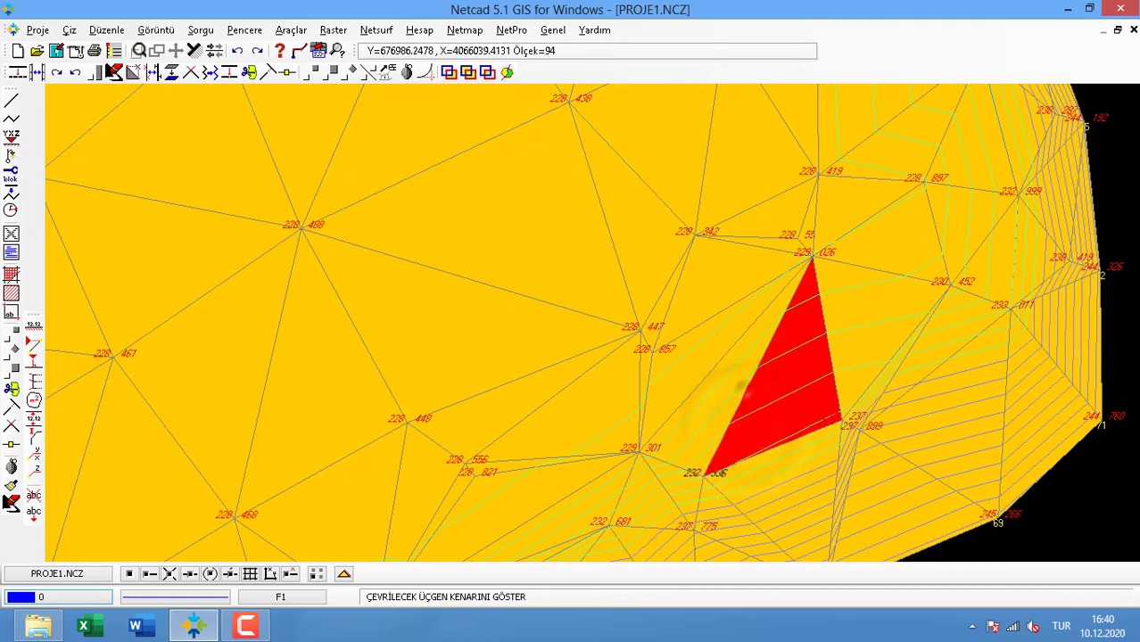
{"action": "left_click", "coordinate": [747, 395]}
{"action": "left_click", "coordinate": [822, 335]}
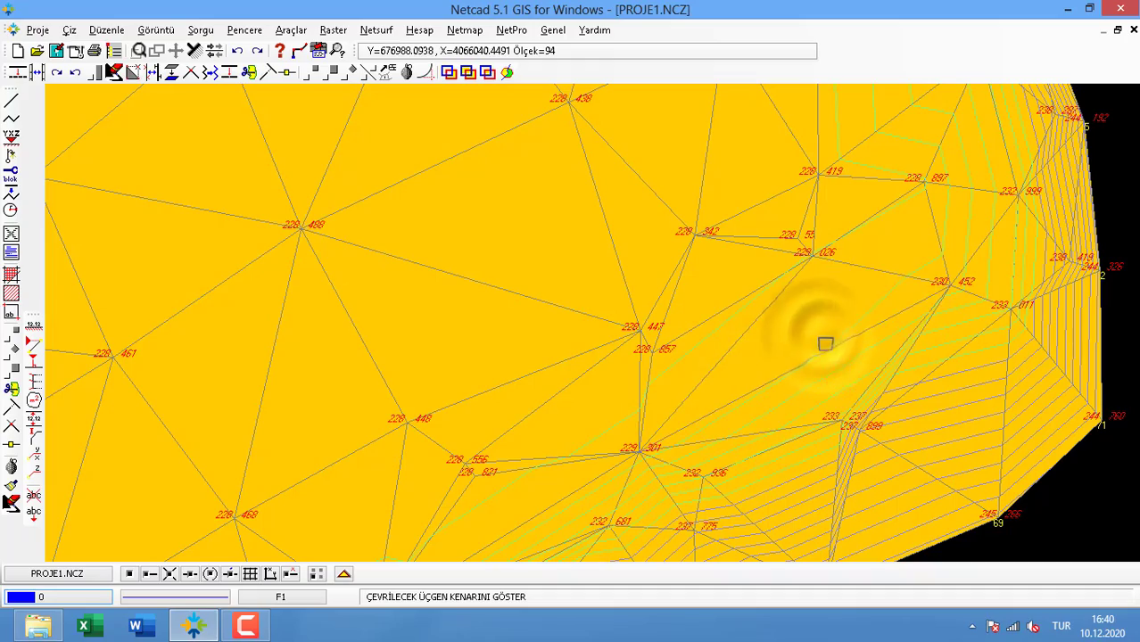
Flip the edges on the eastern slope toe to link the points at elevations 228.897, 228.720 and 228.616
{"action": "middle_click_drag", "start_coordinate": [863, 390], "coordinate": [718, 539]}
{"action": "middle_click_drag", "start_coordinate": [782, 386], "coordinate": [747, 516]}
{"action": "left_click", "coordinate": [695, 408]}
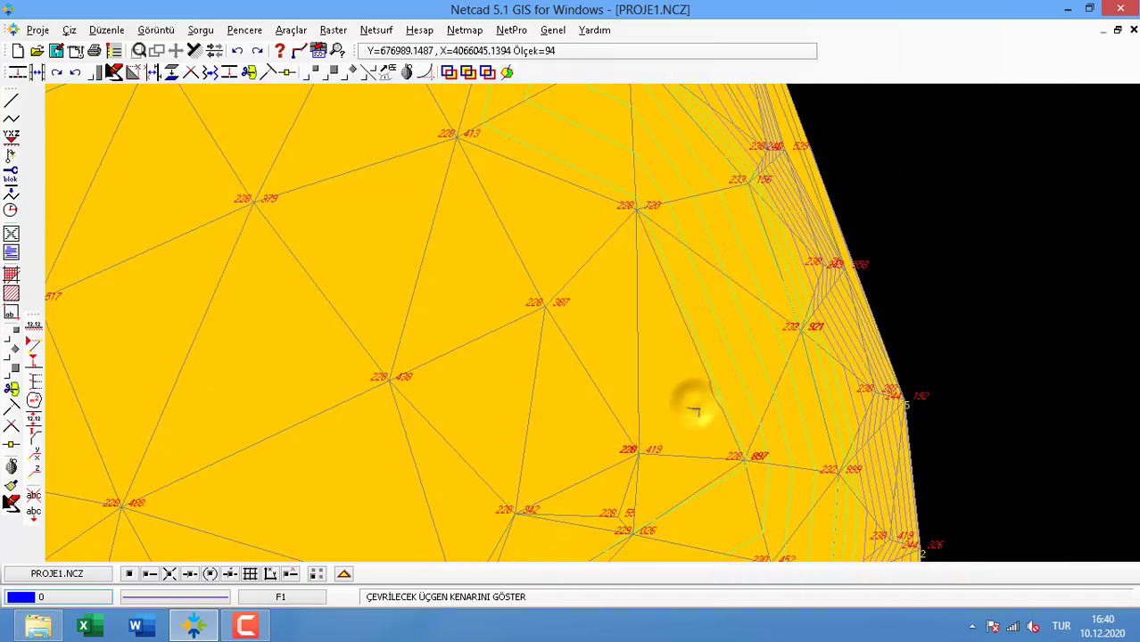
{"action": "scroll", "coordinate": [692, 405], "scroll_direction": "down", "scroll_amount": 1}
{"action": "middle_click_drag", "start_coordinate": [689, 405], "coordinate": [703, 566]}
{"action": "middle_click_drag", "start_coordinate": [614, 337], "coordinate": [686, 471]}
{"action": "left_click", "coordinate": [662, 438]}
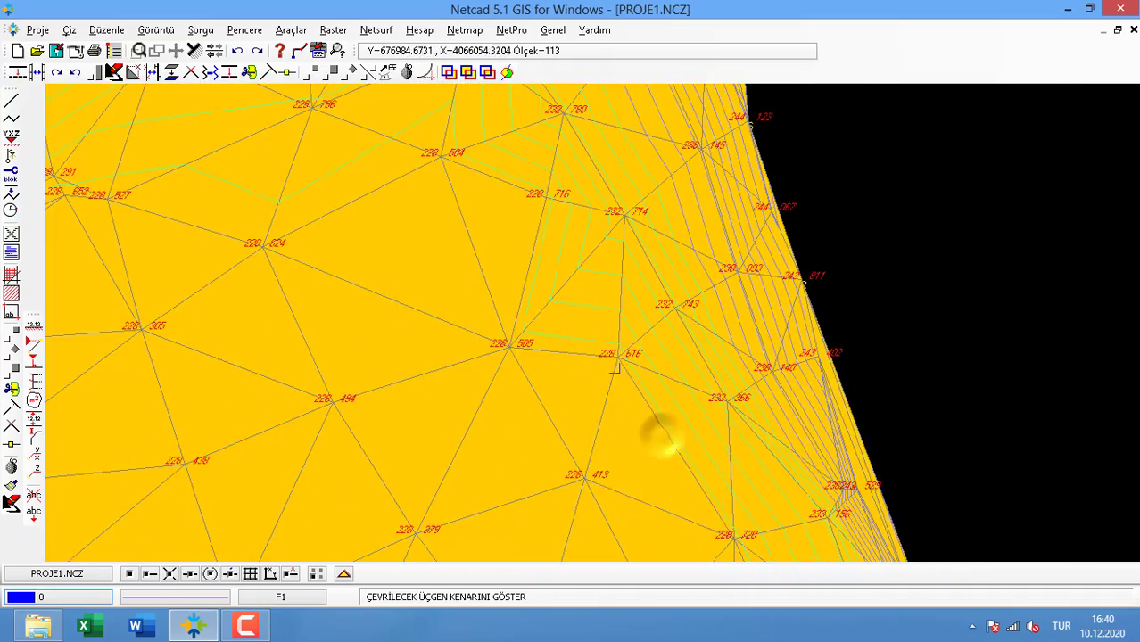
Flip the edges at the northeastern slope toe to link the points at elevations 228.616, 228.716 and 229.490
{"action": "scroll", "coordinate": [663, 438], "scroll_direction": "down", "scroll_amount": 1}
{"action": "middle_click_drag", "start_coordinate": [594, 301], "coordinate": [624, 433]}
{"action": "left_click", "coordinate": [624, 433]}
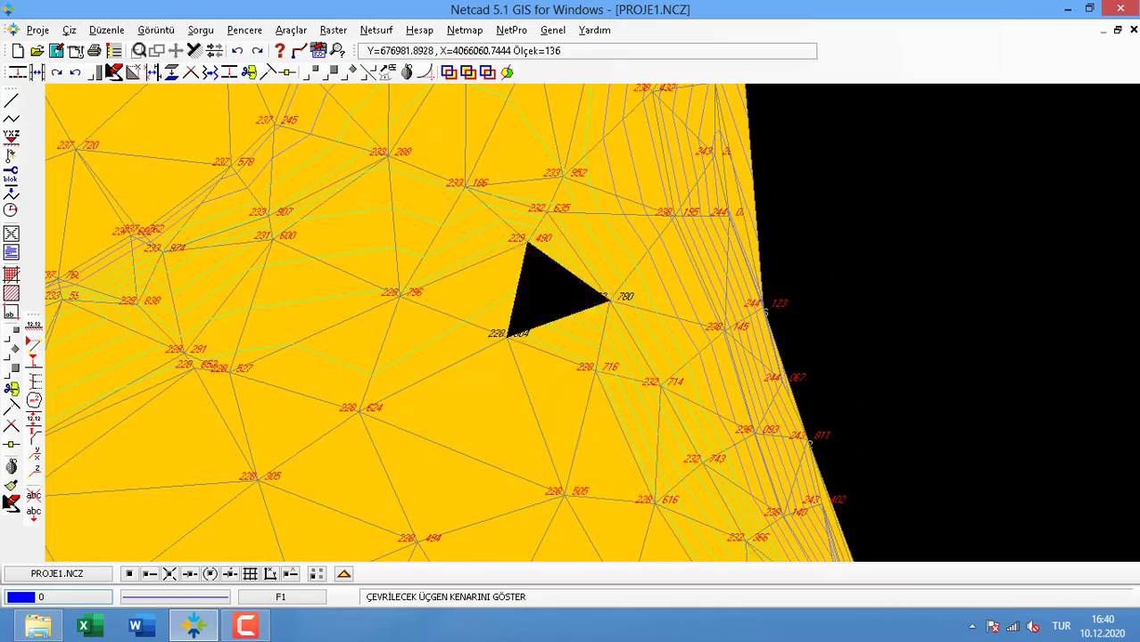
{"action": "left_click", "coordinate": [566, 319]}
Flip the wrongly connected edges along the northern slope toe, between the points at elevations 229.336, 229.291 and 231.600
{"action": "middle_click_drag", "start_coordinate": [382, 339], "coordinate": [572, 368]}
{"action": "scroll", "coordinate": [606, 272], "scroll_direction": "down", "scroll_amount": 1}
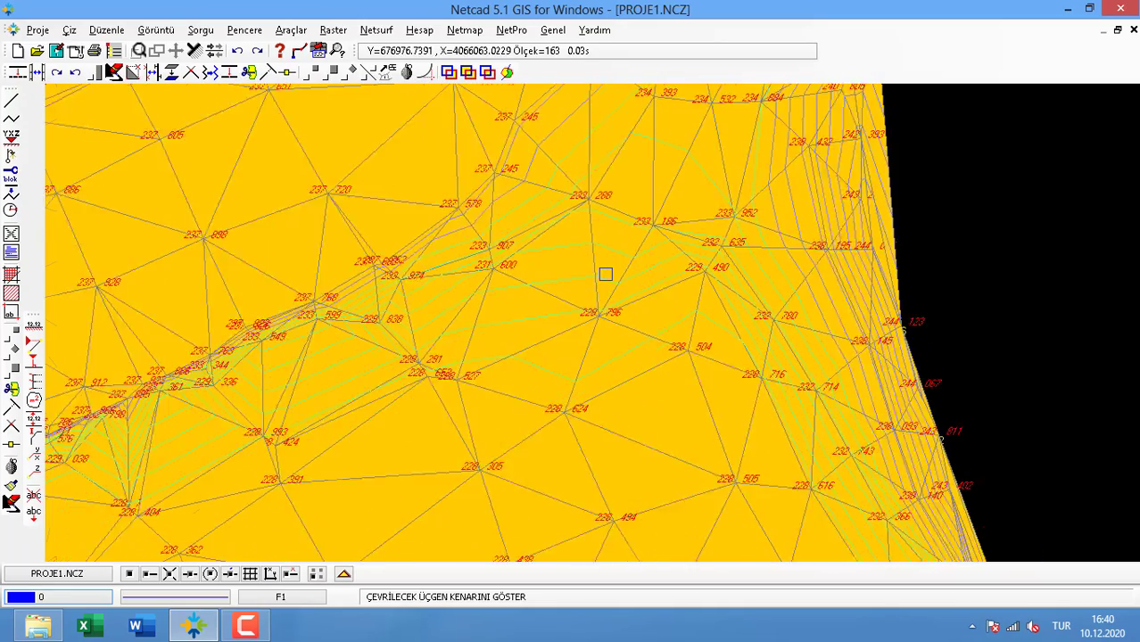
{"action": "middle_click_drag", "start_coordinate": [605, 272], "coordinate": [501, 365]}
{"action": "scroll", "coordinate": [501, 364], "scroll_direction": "up", "scroll_amount": 2}
{"action": "left_click", "coordinate": [501, 364]}
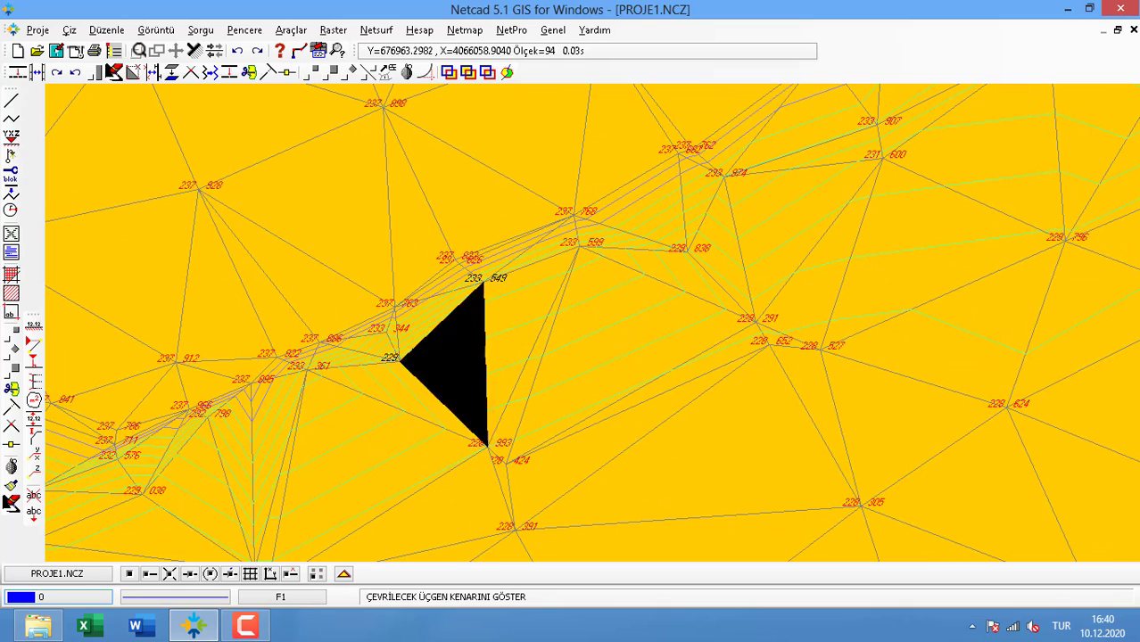
{"action": "left_click", "coordinate": [516, 366]}
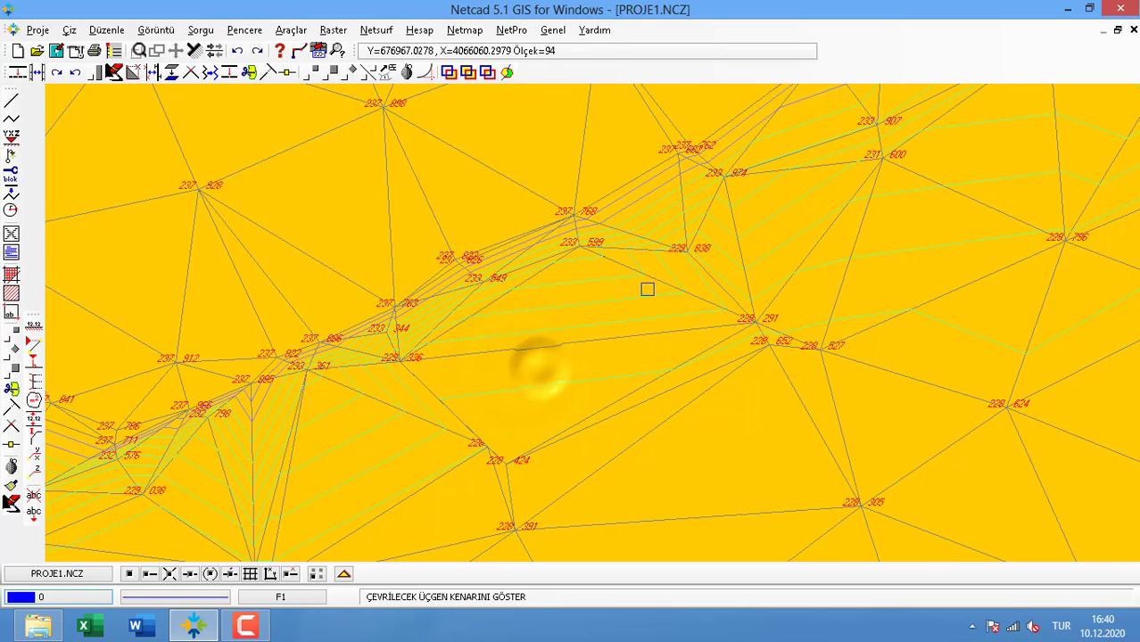
{"action": "left_click", "coordinate": [631, 271]}
{"action": "left_click", "coordinate": [750, 273]}
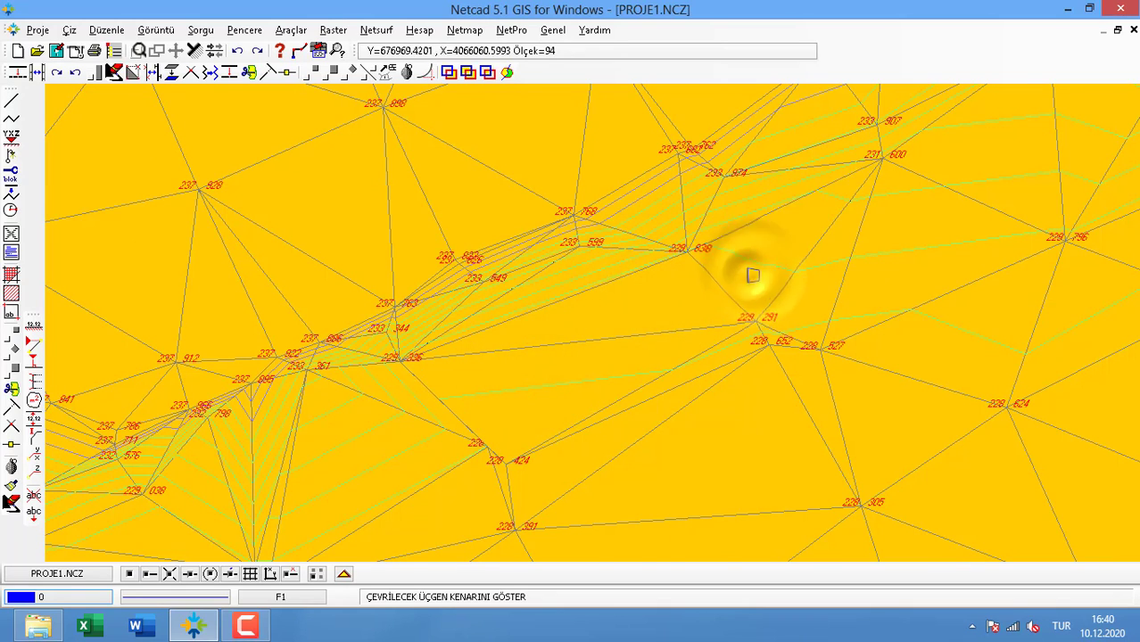
Flip the edges crossing the northern slope toe between the points at elevations 229.336 and 229.038, above the point at 228.798
{"action": "scroll", "coordinate": [754, 265], "scroll_direction": "down", "scroll_amount": 2}
{"action": "left_click", "coordinate": [519, 355]}
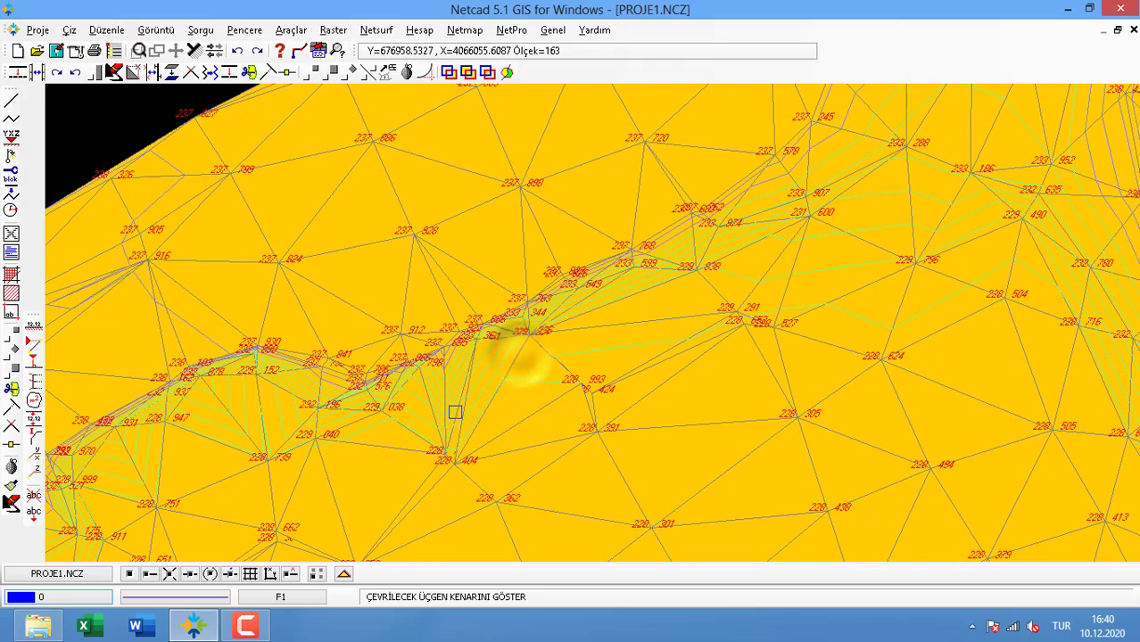
{"action": "scroll", "coordinate": [453, 409], "scroll_direction": "up", "scroll_amount": 2}
{"action": "left_click", "coordinate": [458, 409]}
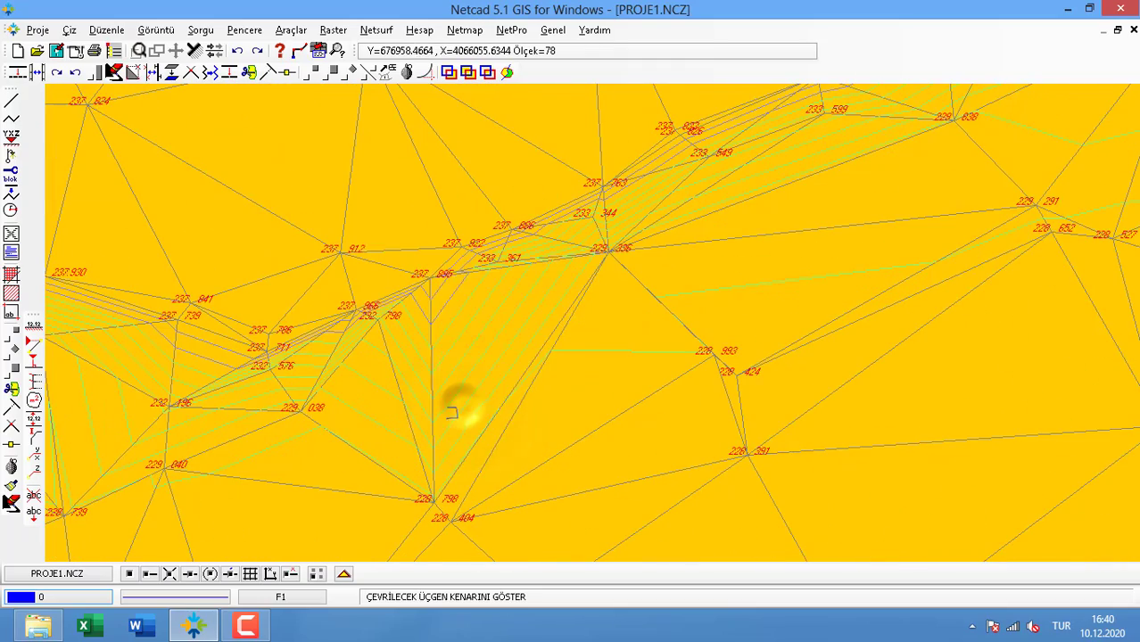
{"action": "left_click", "coordinate": [441, 401]}
{"action": "left_click", "coordinate": [406, 413]}
Flip the toe-crossing edges west of the point at elevation 229.040, around the points at 229.152, 228.947 and 228.999
{"action": "middle_click_drag", "start_coordinate": [427, 434], "coordinate": [639, 392]}
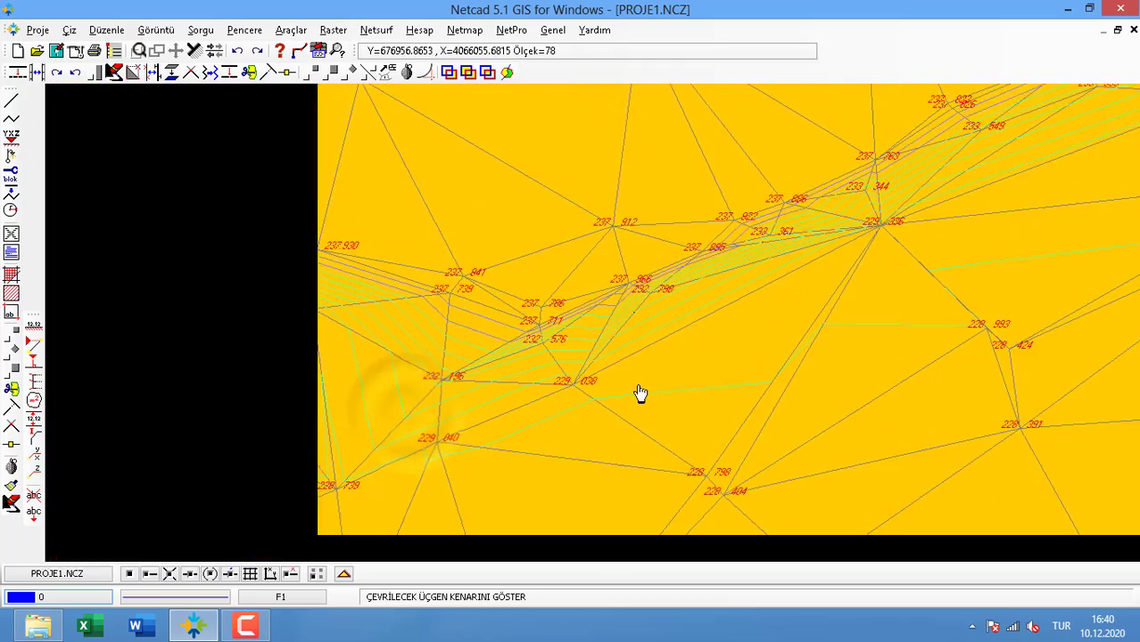
{"action": "scroll", "coordinate": [445, 408], "scroll_direction": "down", "scroll_amount": 1}
{"action": "left_click", "coordinate": [412, 407]}
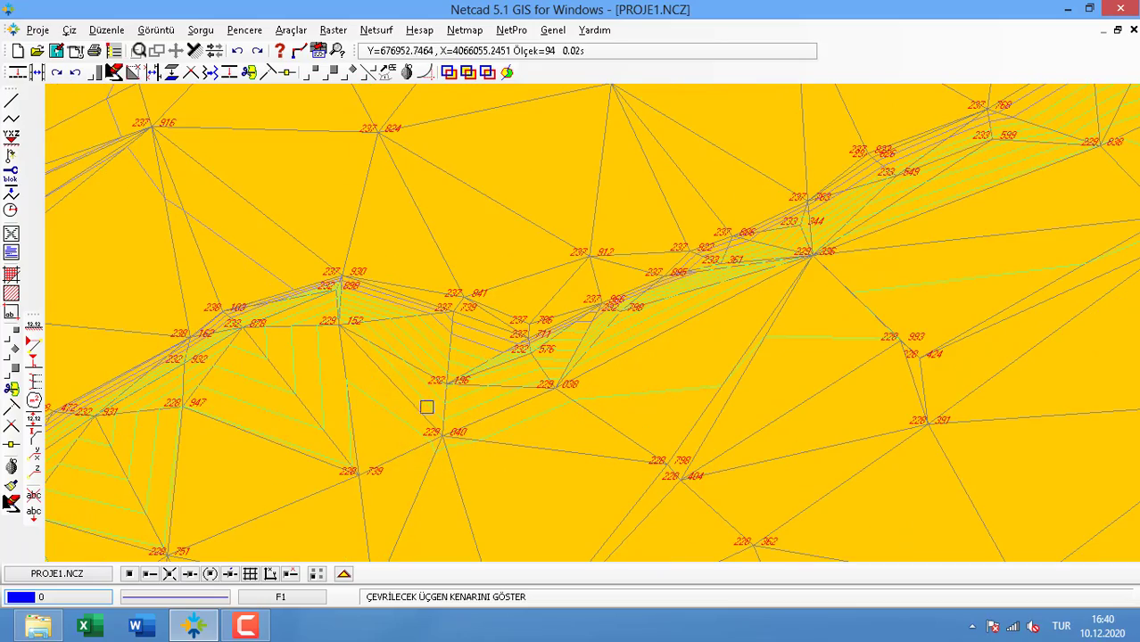
{"action": "left_click", "coordinate": [301, 408]}
{"action": "scroll", "coordinate": [394, 351], "scroll_direction": "down", "scroll_amount": 1}
{"action": "middle_click_drag", "start_coordinate": [268, 456], "coordinate": [470, 285]}
{"action": "left_click", "coordinate": [361, 348]}
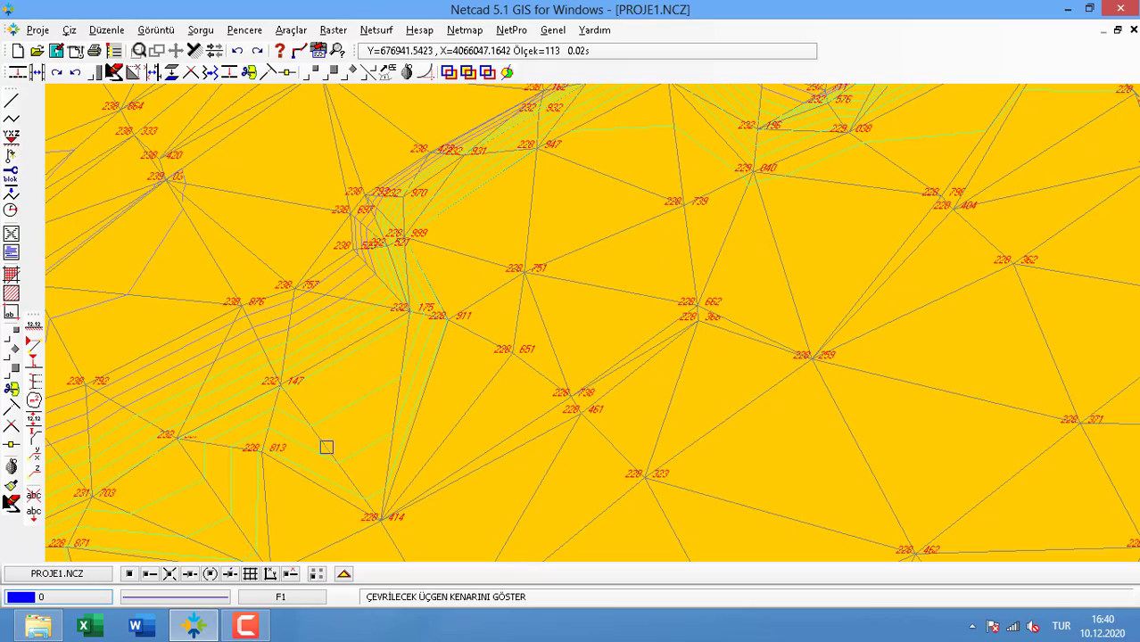
Flip the edges on the northwestern slope toe to link the points at elevations 228.911, 228.813 and 228.871
{"action": "left_click", "coordinate": [327, 447]}
{"action": "left_click", "coordinate": [395, 398]}
{"action": "middle_click_drag", "start_coordinate": [323, 454], "coordinate": [459, 298]}
{"action": "left_click", "coordinate": [425, 350]}
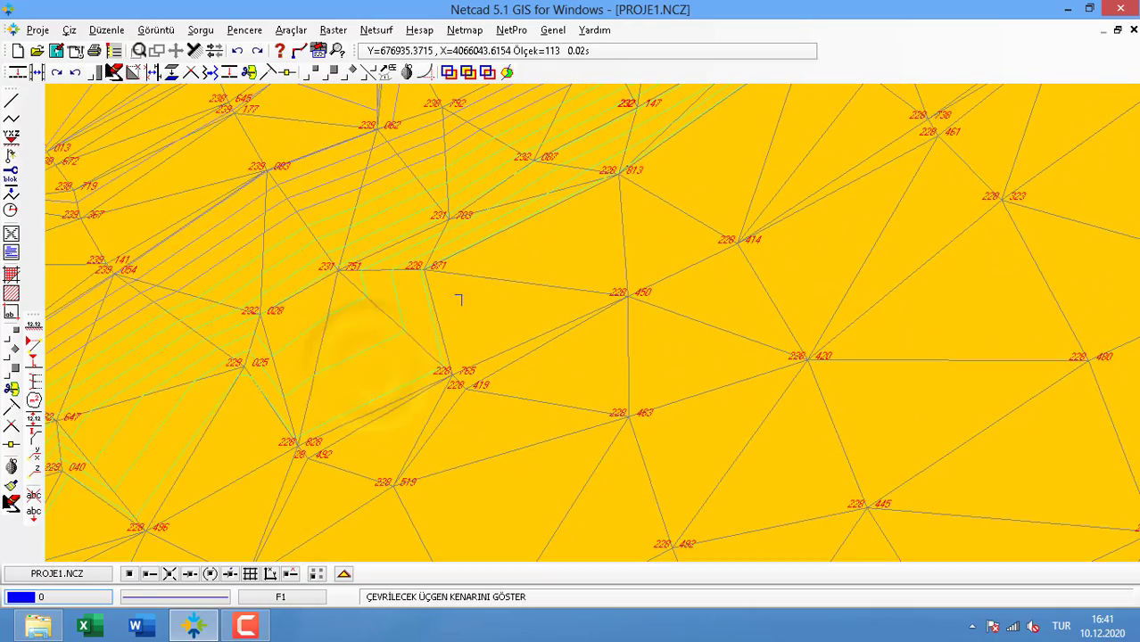
Flip the edges fanning across the northwestern toe between the points at elevations 228.871, 228.828 and 229.025
{"action": "left_click", "coordinate": [379, 311]}
{"action": "left_click", "coordinate": [323, 342]}
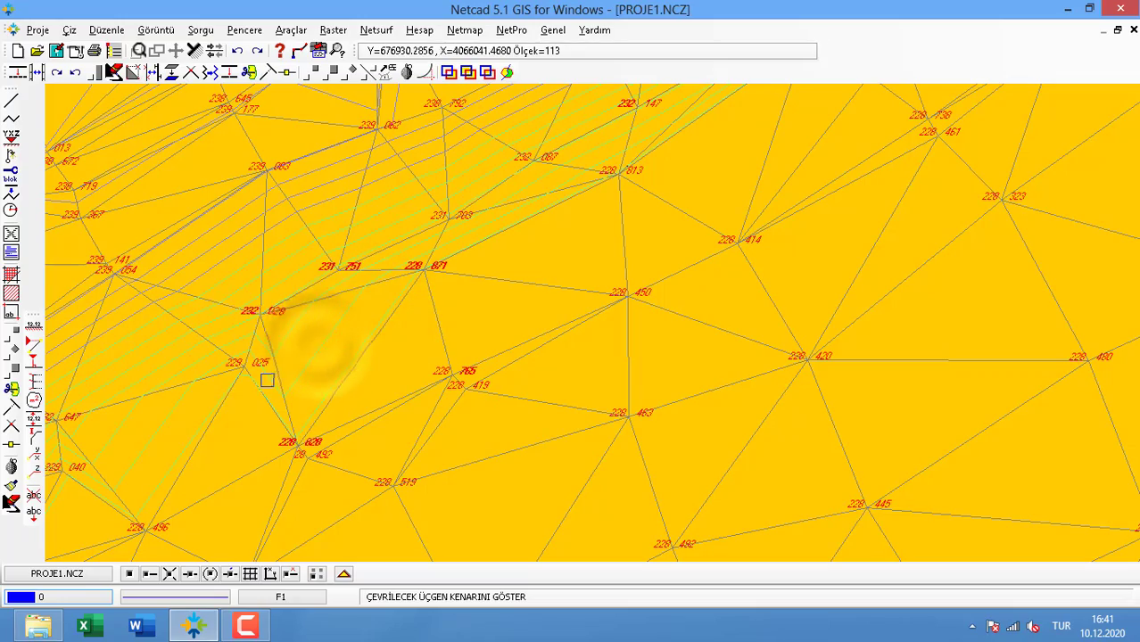
{"action": "left_click", "coordinate": [266, 382]}
Flip the edge between the points at elevations 232.647 and 228.496, and bring the whole western part of the model into view
{"action": "scroll", "coordinate": [328, 342], "scroll_direction": "down", "scroll_amount": 3}
{"action": "middle_click_drag", "start_coordinate": [359, 305], "coordinate": [512, 156]}
{"action": "scroll", "coordinate": [348, 257], "scroll_direction": "up", "scroll_amount": 4}
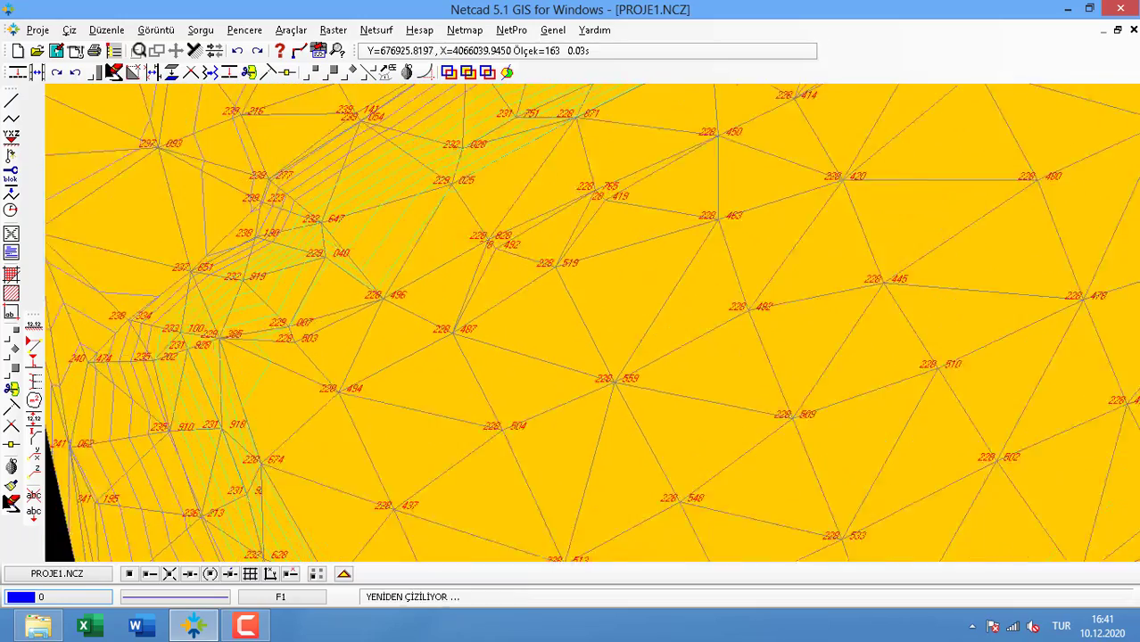
{"action": "left_click", "coordinate": [347, 258]}
{"action": "scroll", "coordinate": [383, 237], "scroll_direction": "down", "scroll_amount": 3}
{"action": "middle_click_drag", "start_coordinate": [389, 234], "coordinate": [446, 285]}
{"action": "scroll", "coordinate": [446, 285], "scroll_direction": "down", "scroll_amount": 3}
{"action": "middle_click_drag", "start_coordinate": [422, 355], "coordinate": [440, 356]}
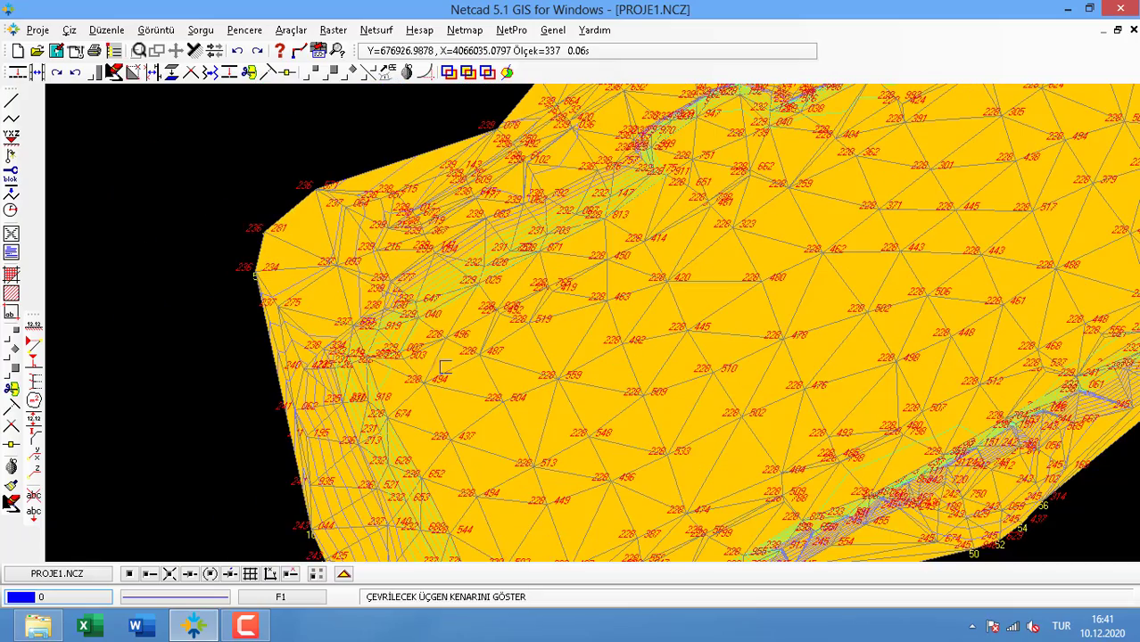
Examine the triangle edges along the northern, eastern and southern slopes, and bring the whole model into view
{"action": "middle_click_drag", "start_coordinate": [675, 298], "coordinate": [544, 486]}
{"action": "middle_click_drag", "start_coordinate": [728, 274], "coordinate": [633, 403]}
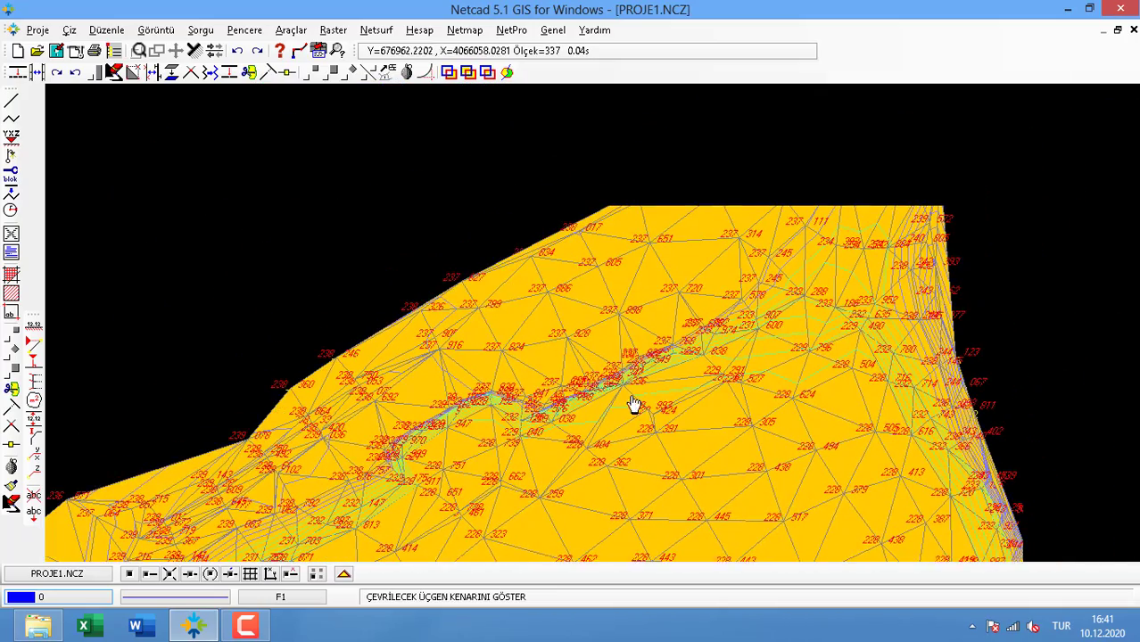
{"action": "middle_click_drag", "start_coordinate": [905, 385], "coordinate": [847, 308]}
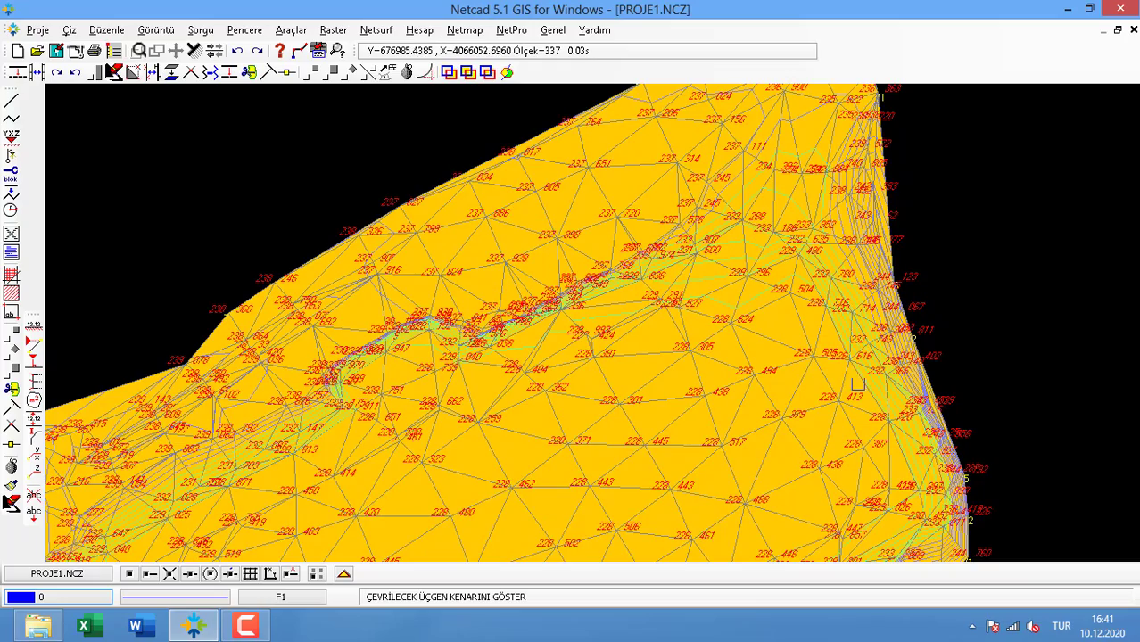
{"action": "middle_click_drag", "start_coordinate": [857, 385], "coordinate": [812, 261]}
{"action": "middle_click_drag", "start_coordinate": [875, 305], "coordinate": [860, 410]}
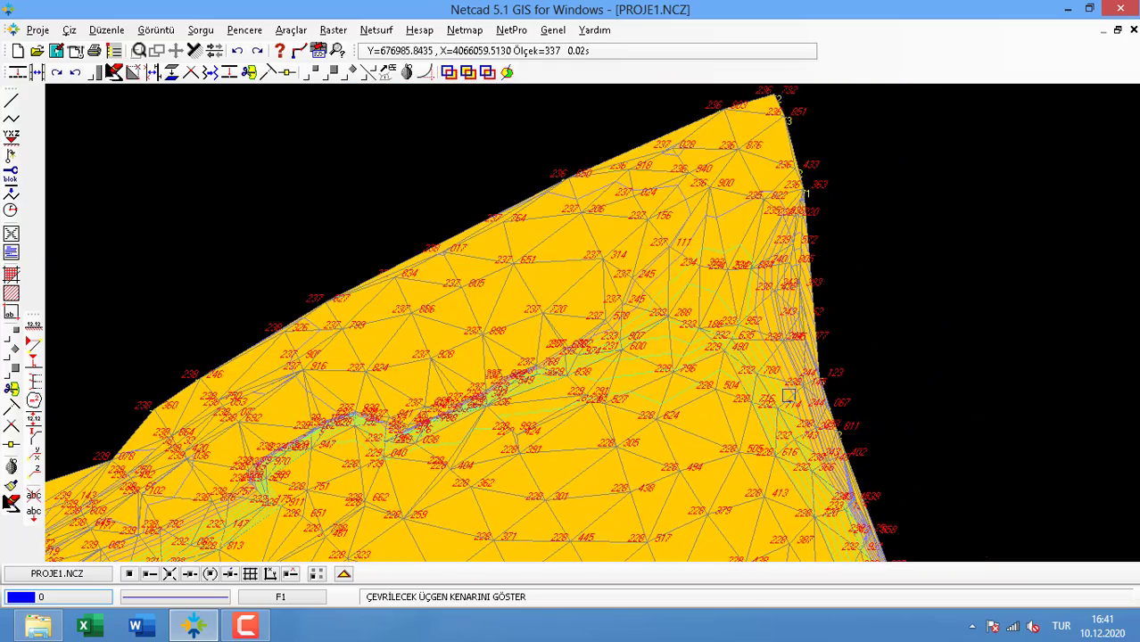
{"action": "middle_click_drag", "start_coordinate": [788, 395], "coordinate": [794, 289]}
{"action": "scroll", "coordinate": [794, 289], "scroll_direction": "down", "scroll_amount": 1}
{"action": "middle_click_drag", "start_coordinate": [683, 378], "coordinate": [724, 259]}
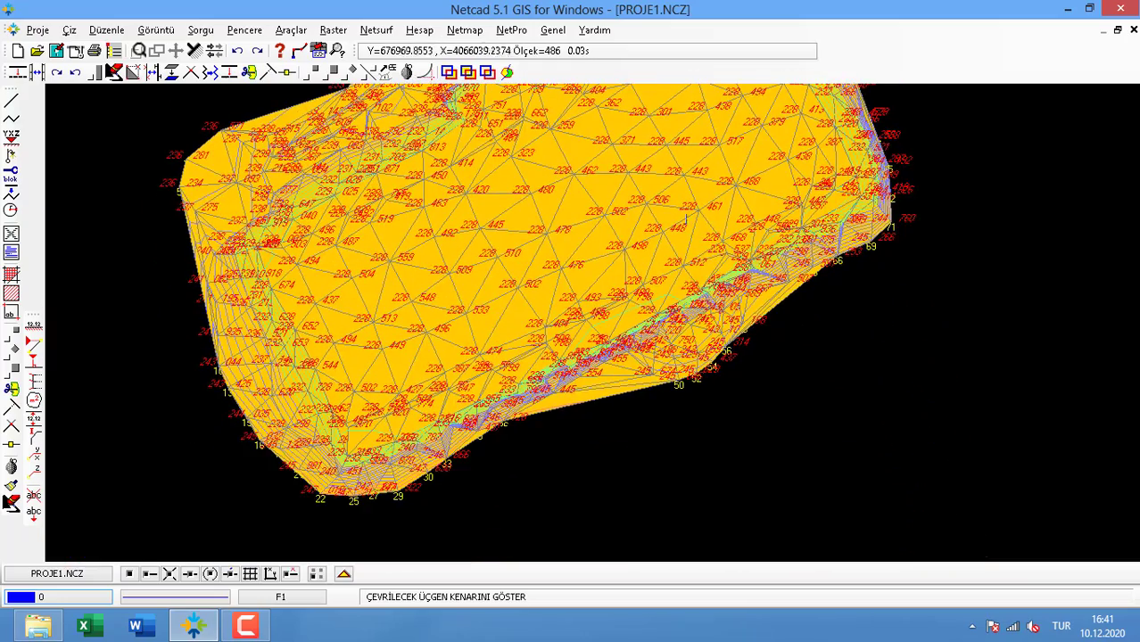
{"action": "middle_click_drag", "start_coordinate": [561, 243], "coordinate": [452, 303]}
{"action": "scroll", "coordinate": [468, 279], "scroll_direction": "down", "scroll_amount": 1}
{"action": "scroll", "coordinate": [474, 282], "scroll_direction": "down", "scroll_amount": 1}
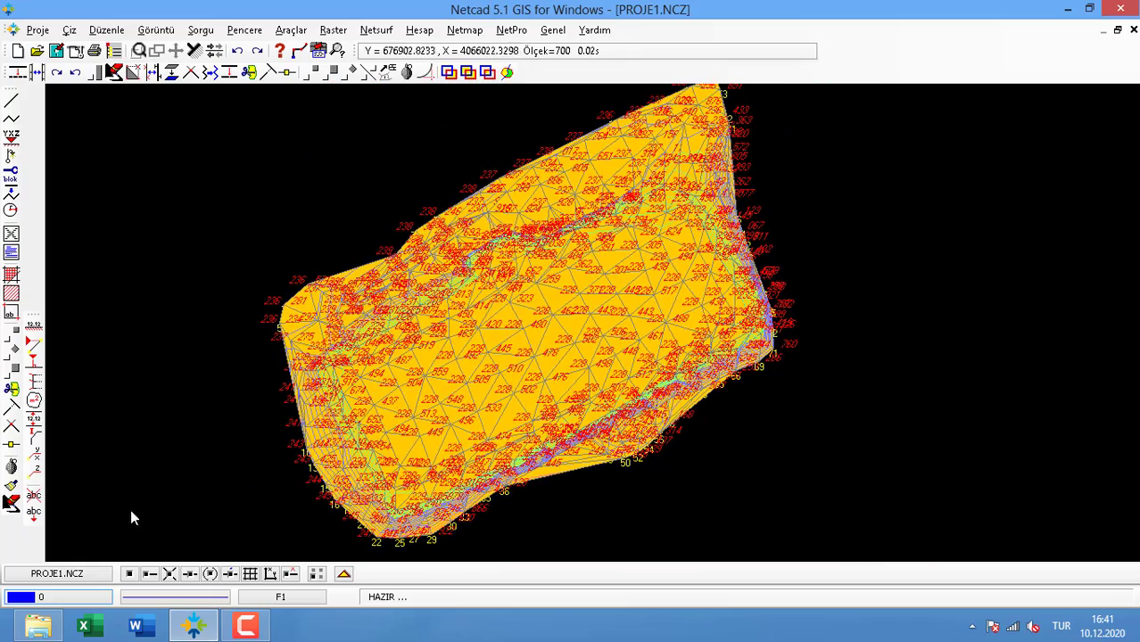
Hide the UCGEN_MODEL layer in the layer list, keeping the survey points displayed
{"action": "left_click", "coordinate": [82, 601]}
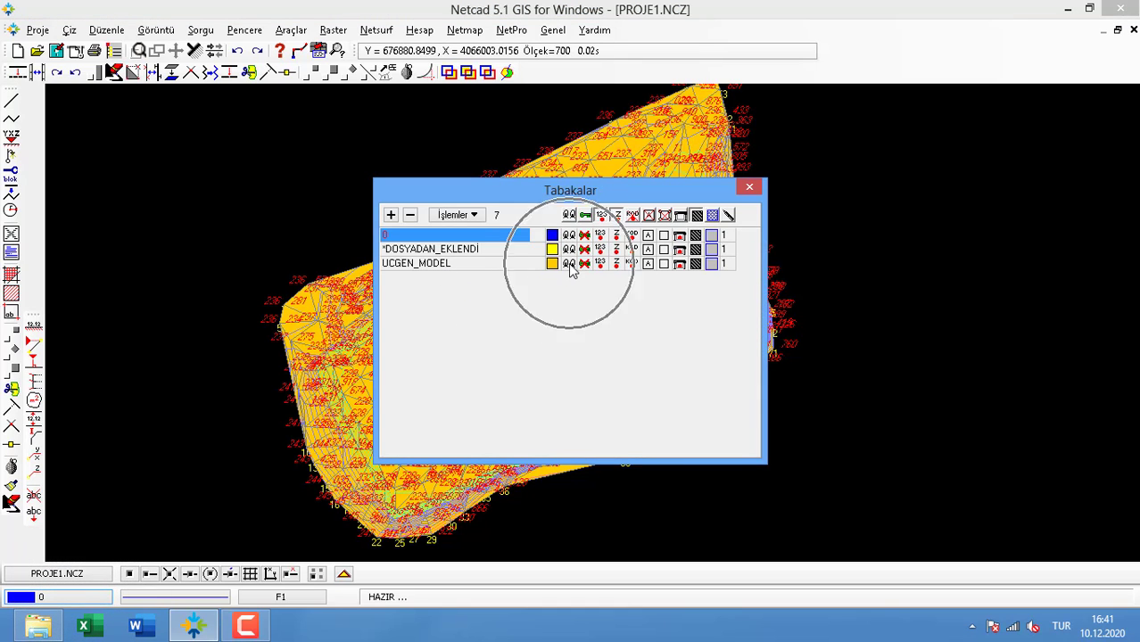
{"action": "left_click", "coordinate": [306, 245]}
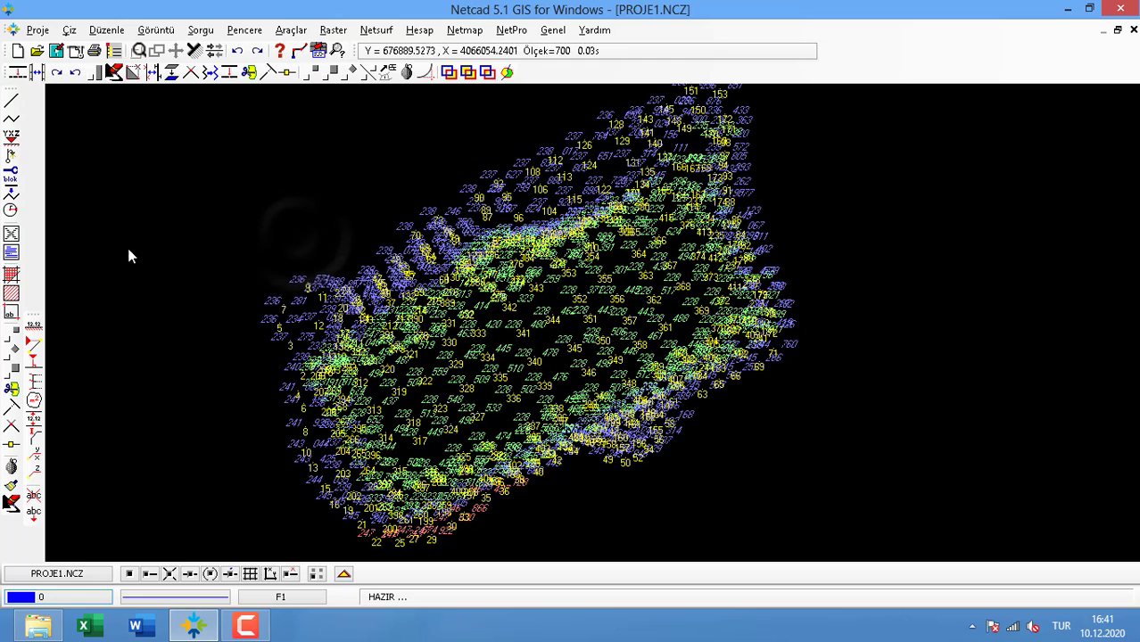
{"action": "scroll", "coordinate": [343, 384], "scroll_direction": "down", "scroll_amount": 2}
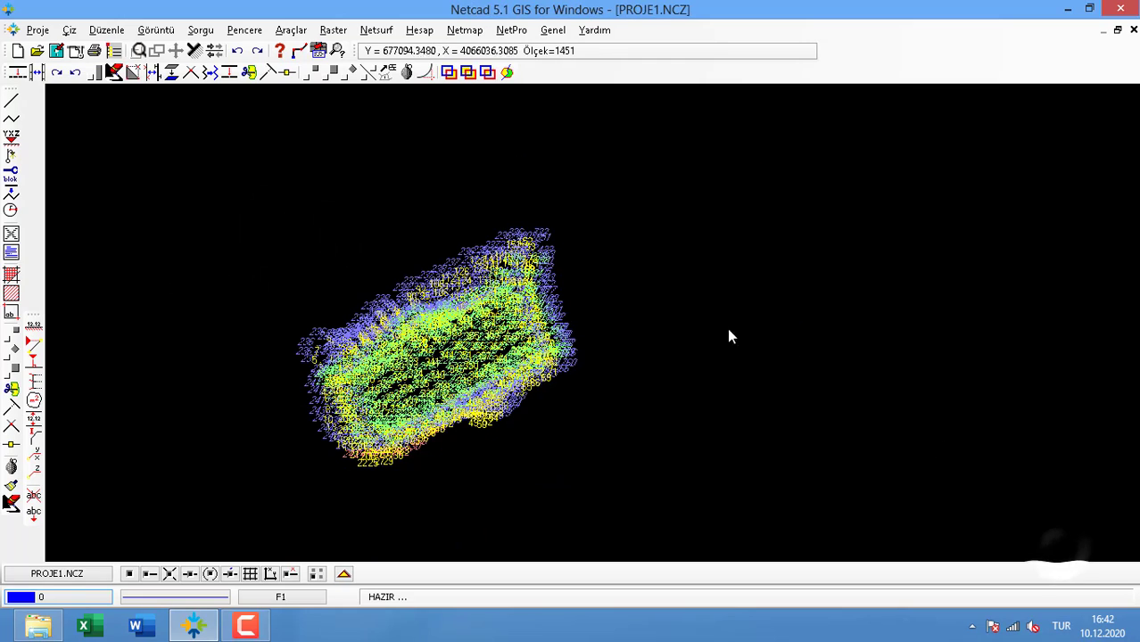
Start an area query defined by corner points, enable point snapping, and pick survey point 22 as the first boundary corner
{"action": "left_click", "coordinate": [203, 32]}
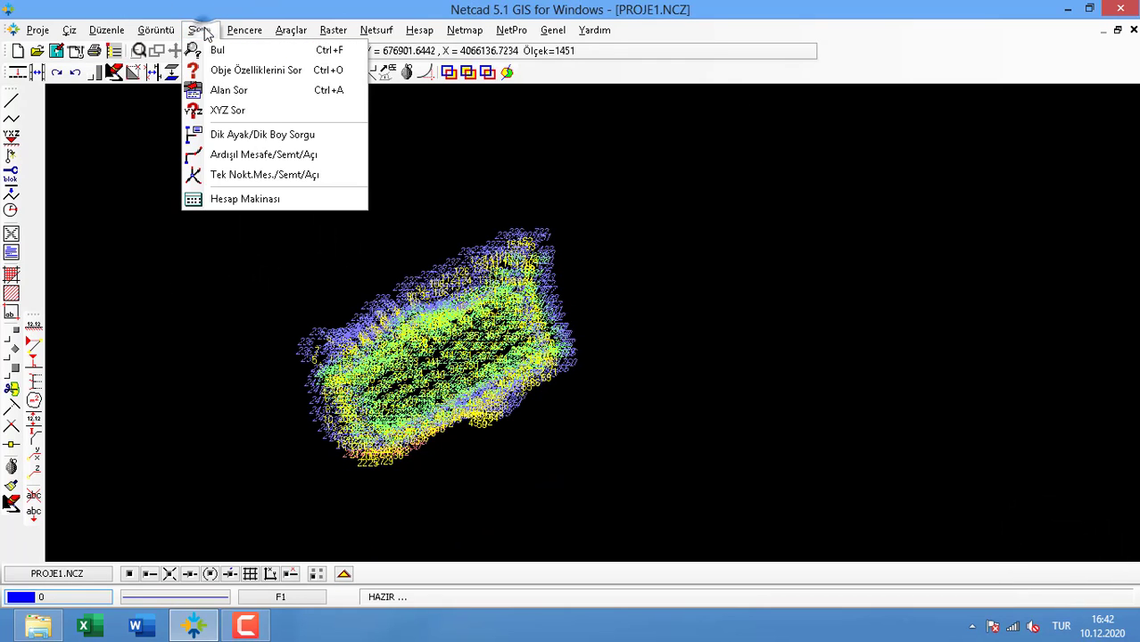
{"action": "left_click", "coordinate": [257, 98]}
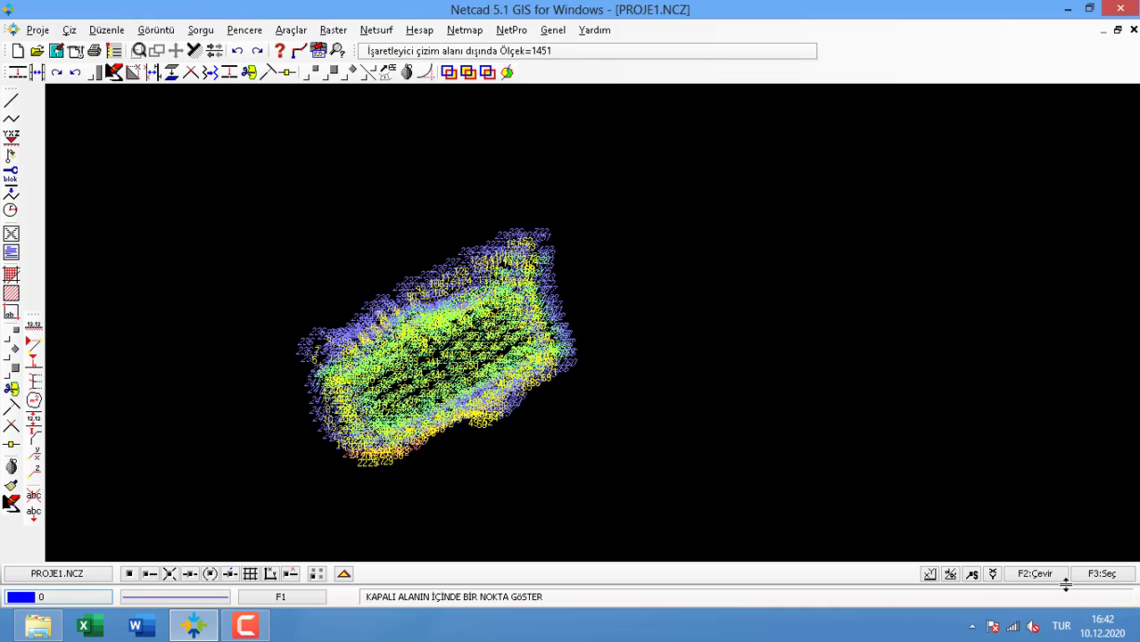
{"action": "key", "text": "Return"}
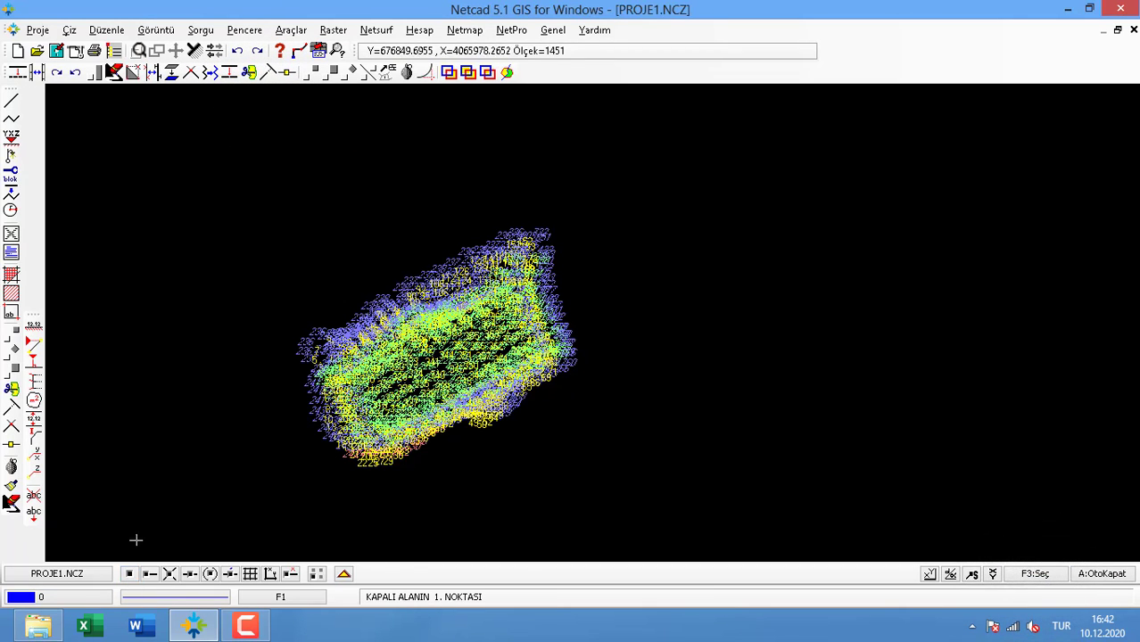
{"action": "scroll", "coordinate": [357, 461], "scroll_direction": "up", "scroll_amount": 4}
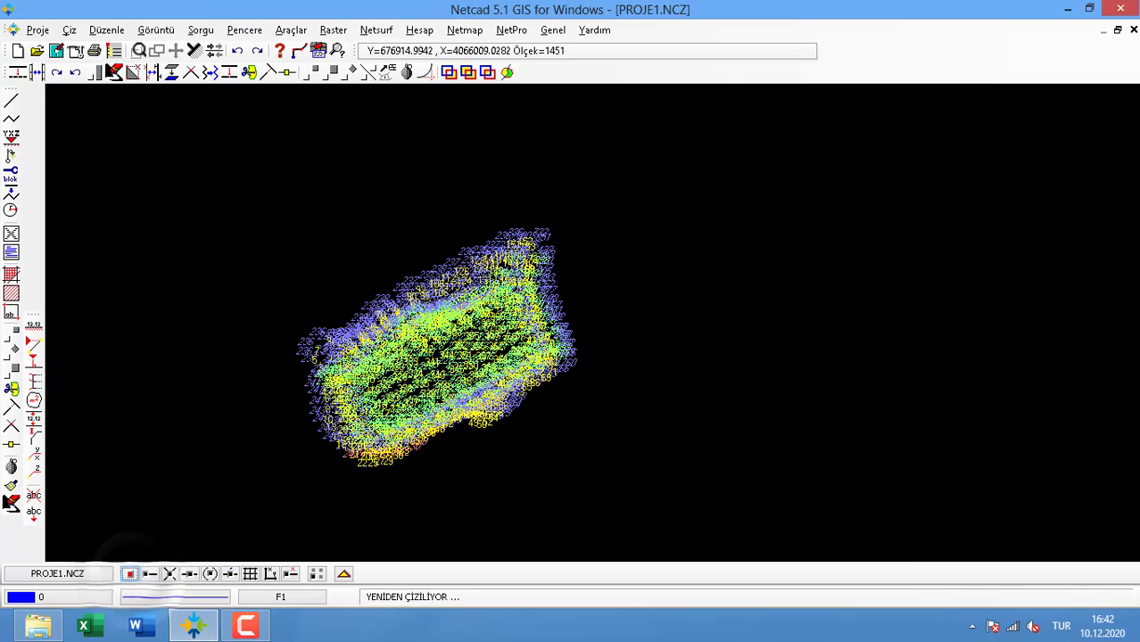
{"action": "scroll", "coordinate": [417, 484], "scroll_direction": "up", "scroll_amount": 1}
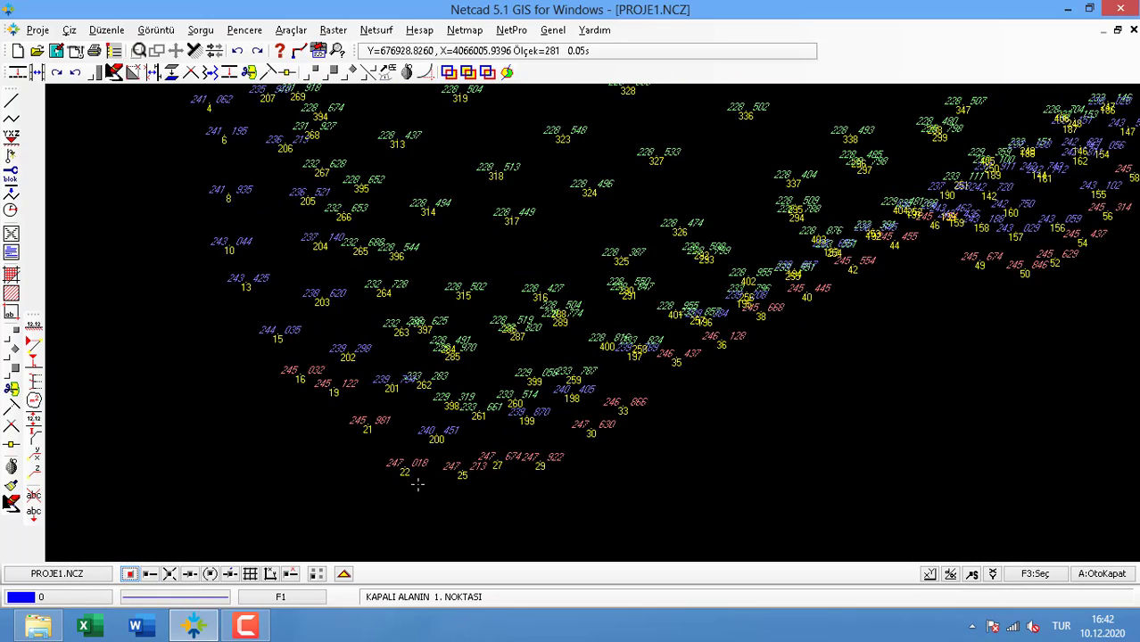
{"action": "left_click", "coordinate": [392, 463]}
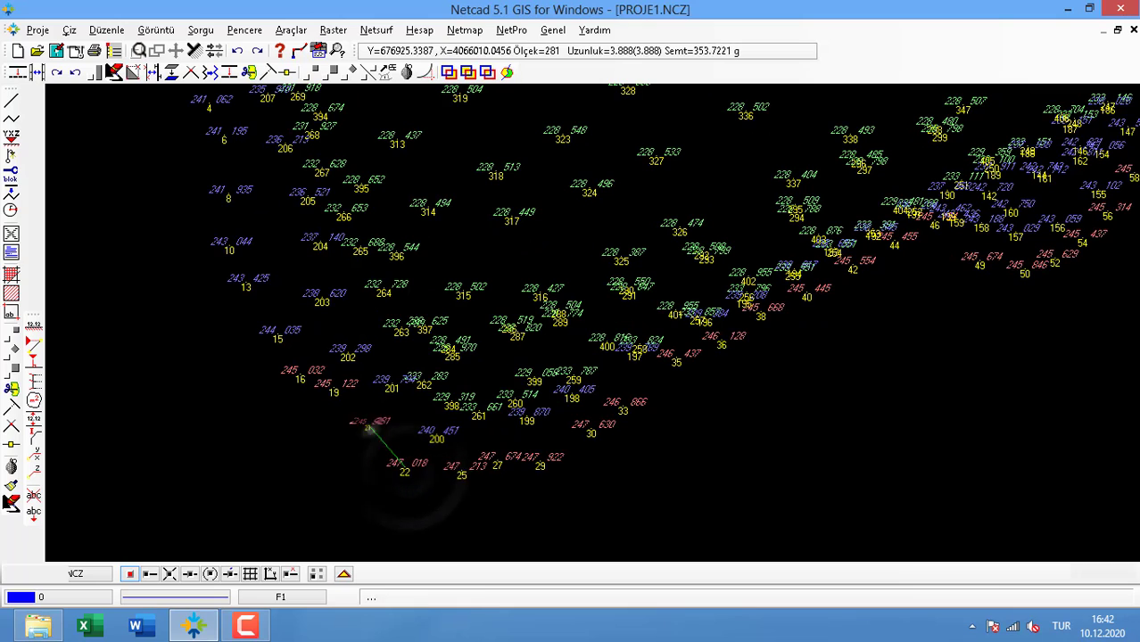
Trace the area boundary up the southwestern edge through survey points 21, 19, 16, 15, 13, 10 and 8
{"action": "left_click", "coordinate": [364, 427]}
{"action": "left_click", "coordinate": [332, 391]}
{"action": "left_click", "coordinate": [298, 378]}
{"action": "left_click", "coordinate": [270, 332]}
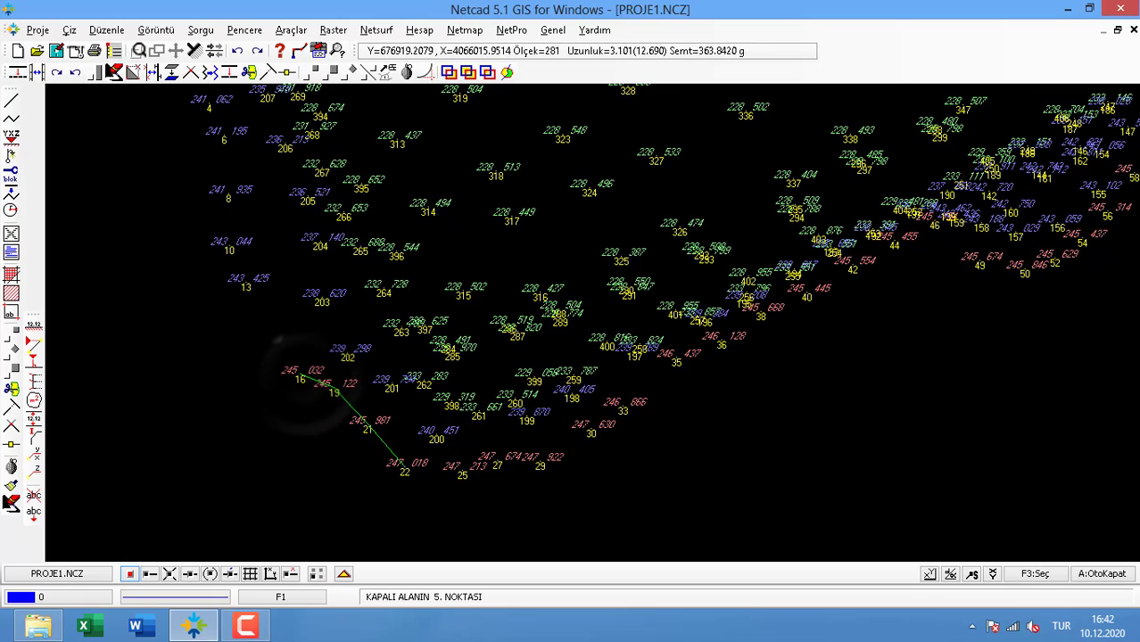
{"action": "left_click", "coordinate": [244, 282]}
{"action": "left_click", "coordinate": [243, 244]}
{"action": "left_click", "coordinate": [231, 196]}
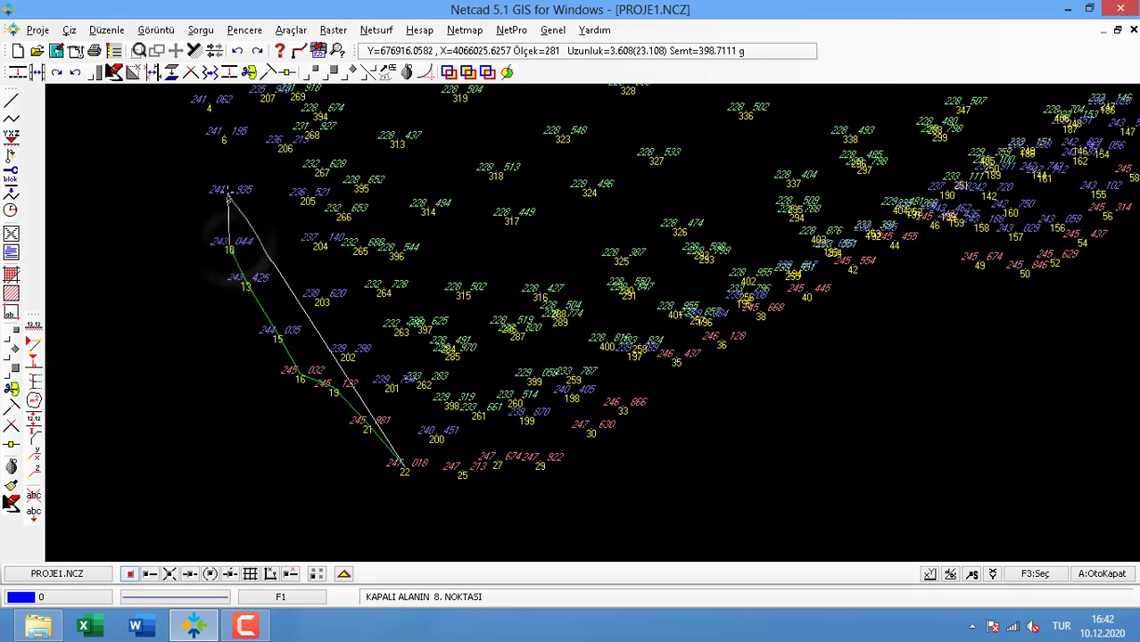
Continue the area boundary around the western corner through survey points 6, 4, 2, 3, 5, 7 and 9
{"action": "middle_click_drag", "start_coordinate": [234, 203], "coordinate": [252, 378]}
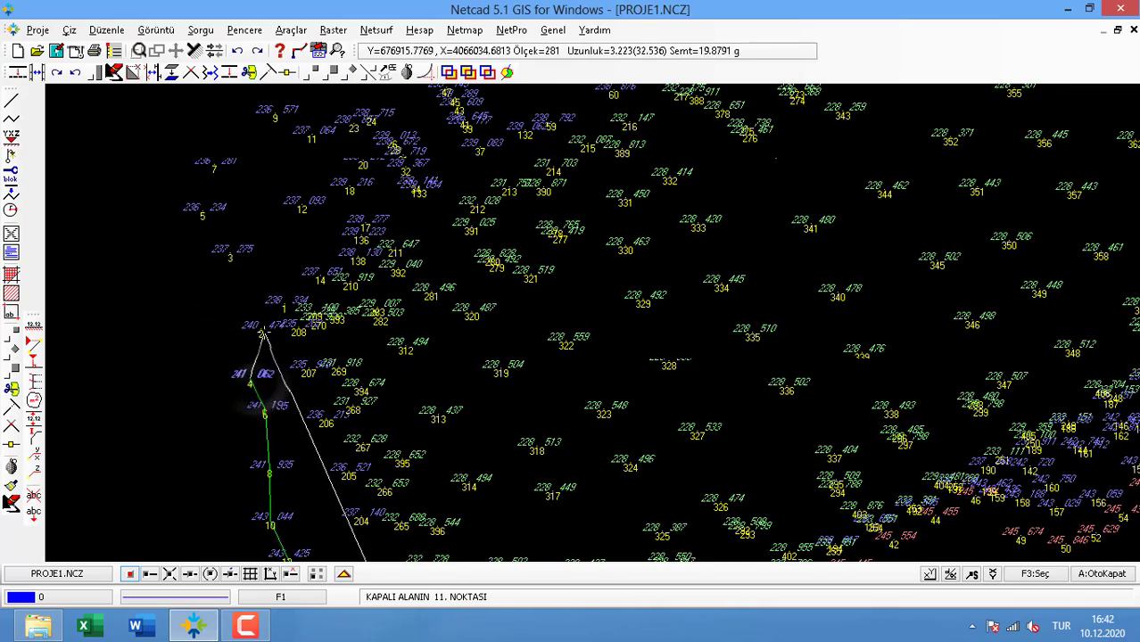
{"action": "left_click", "coordinate": [263, 334]}
{"action": "left_click", "coordinate": [231, 254]}
{"action": "middle_click_drag", "start_coordinate": [271, 277], "coordinate": [336, 431]}
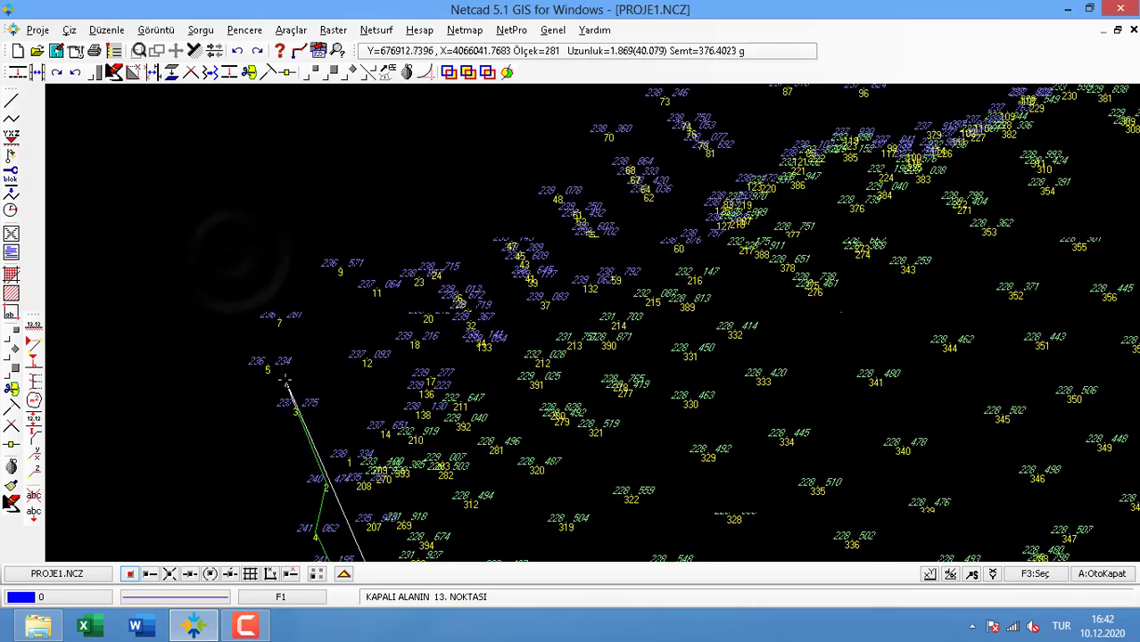
{"action": "left_click", "coordinate": [279, 324]}
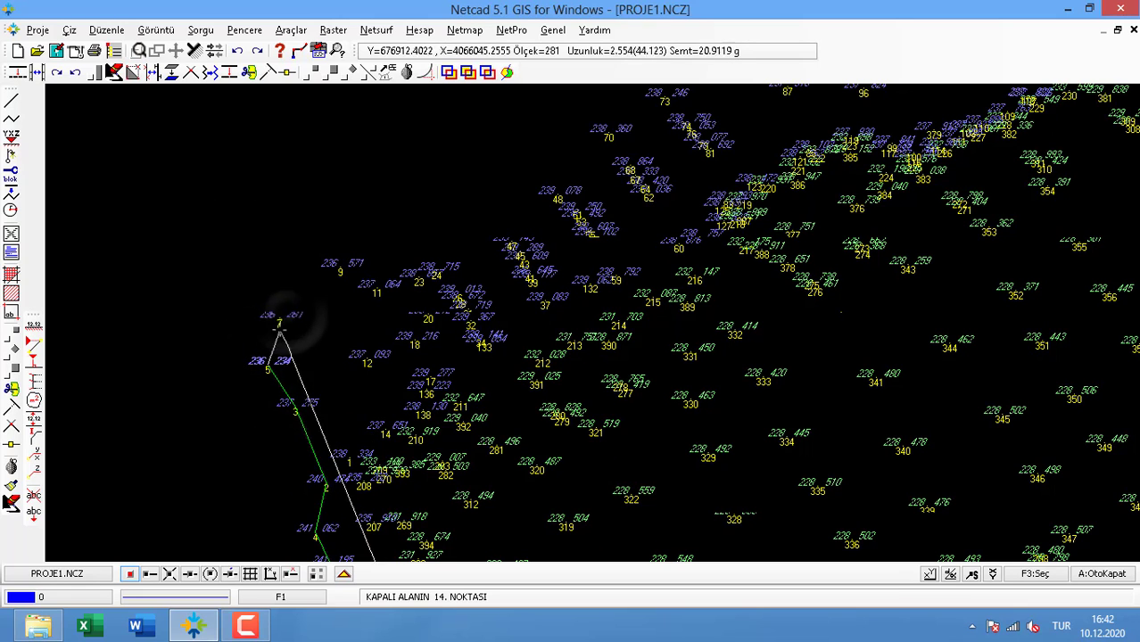
{"action": "left_click", "coordinate": [340, 269]}
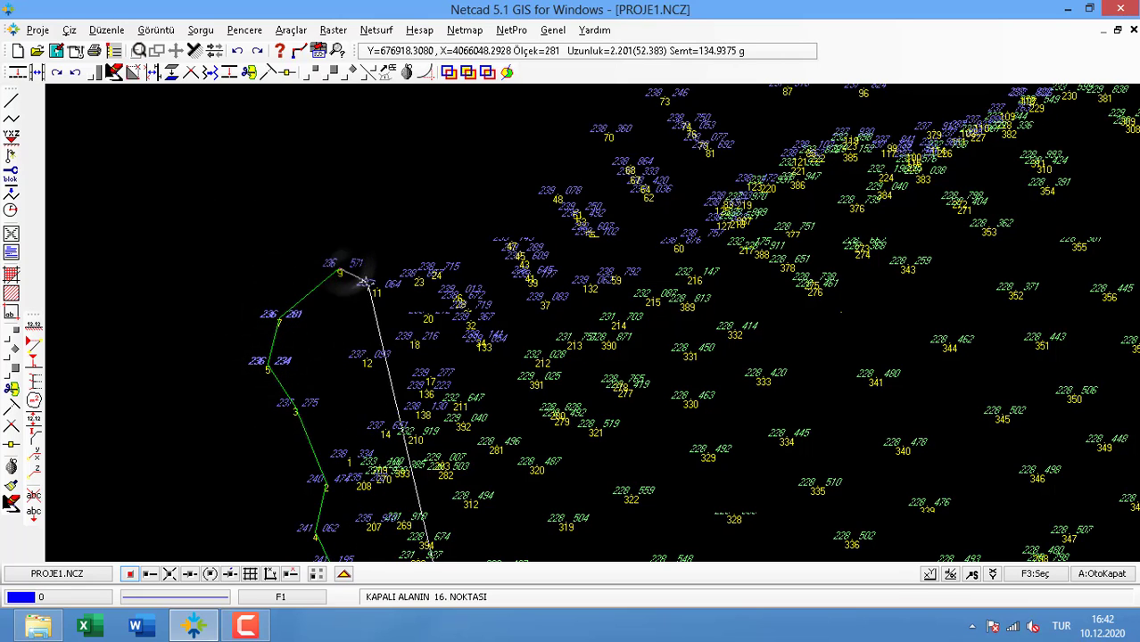
Extend the area boundary along the northwestern edge through survey points 11, 23, 24, 47, 48 and 70
{"action": "left_click", "coordinate": [377, 295]}
{"action": "scroll", "coordinate": [418, 282], "scroll_direction": "up", "scroll_amount": 2}
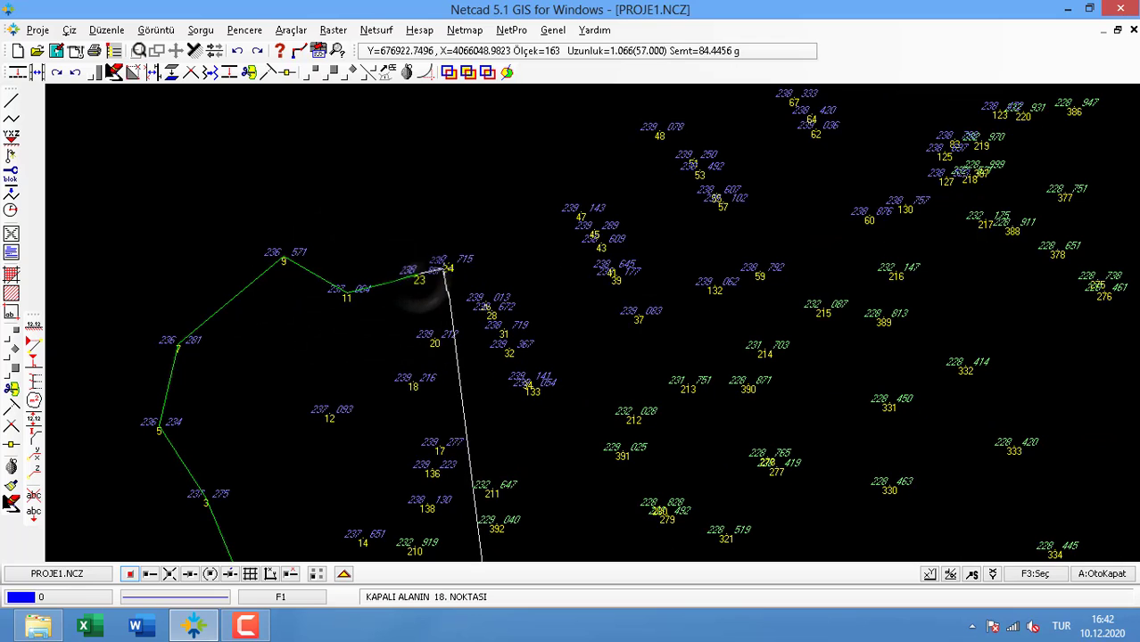
{"action": "left_click", "coordinate": [446, 268]}
{"action": "left_click", "coordinate": [582, 220]}
{"action": "middle_click_drag", "start_coordinate": [634, 233], "coordinate": [468, 497]}
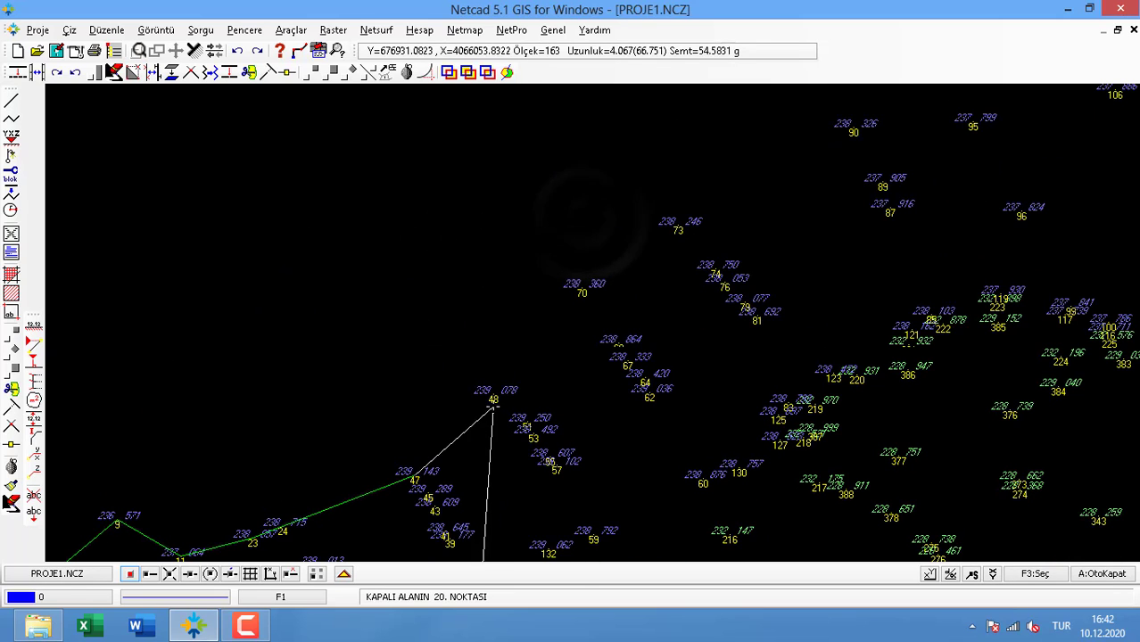
{"action": "left_click", "coordinate": [586, 291]}
{"action": "middle_click_drag", "start_coordinate": [630, 251], "coordinate": [538, 374]}
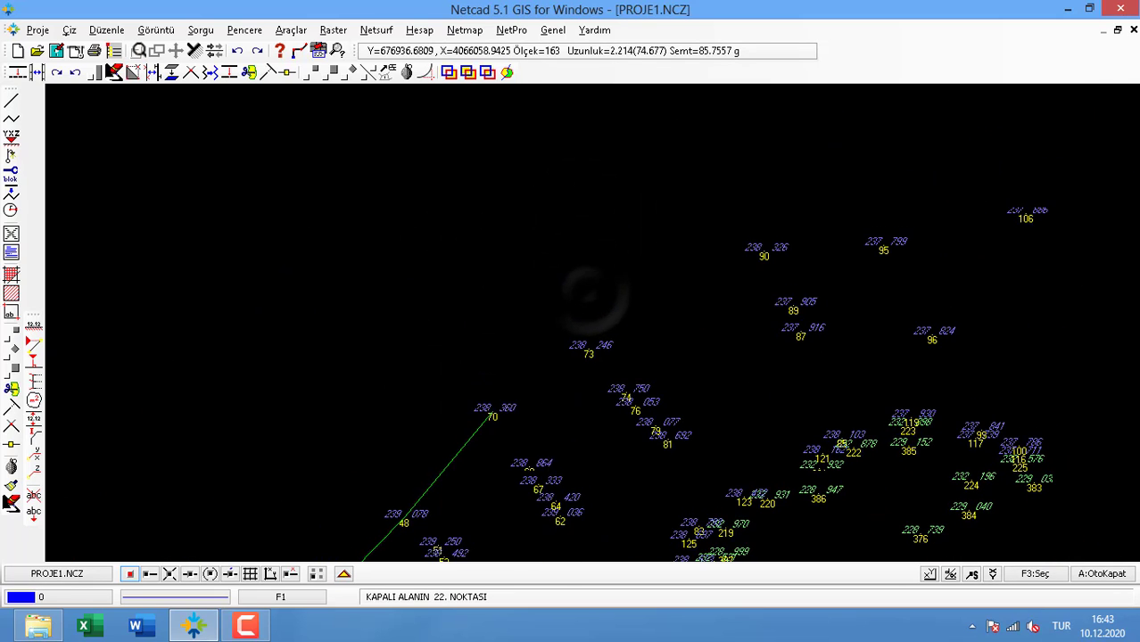
Carry the area boundary northeast along the outer edge through survey points 73, 90, 92 and 108
{"action": "left_click", "coordinate": [587, 351]}
{"action": "middle_click_drag", "start_coordinate": [628, 338], "coordinate": [540, 405]}
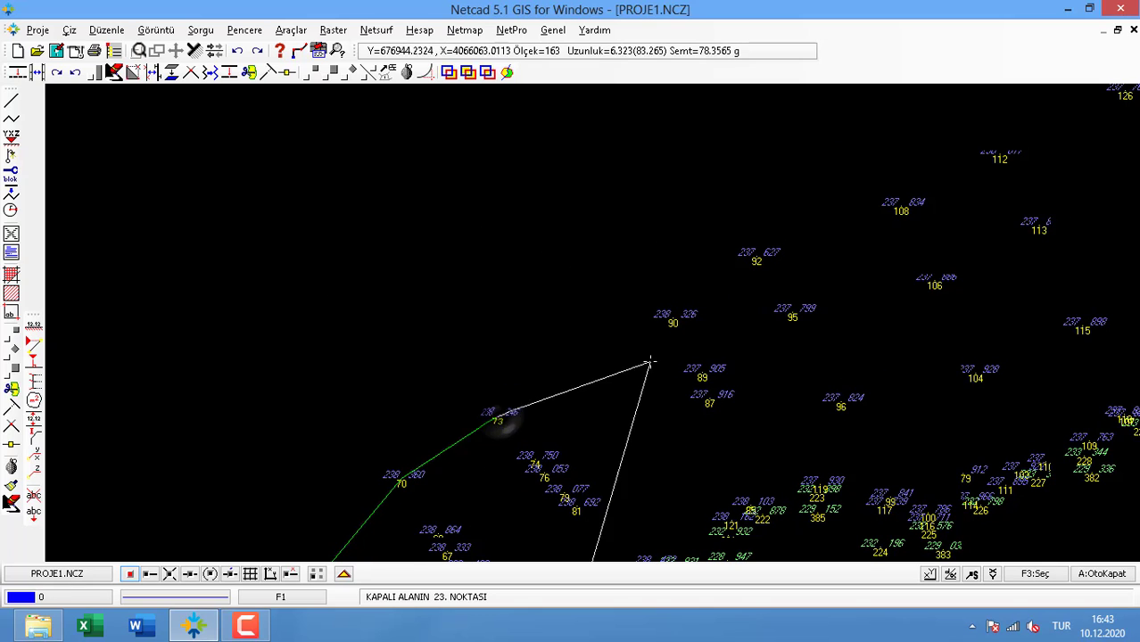
{"action": "left_click", "coordinate": [679, 316]}
{"action": "middle_click_drag", "start_coordinate": [725, 298], "coordinate": [546, 449]}
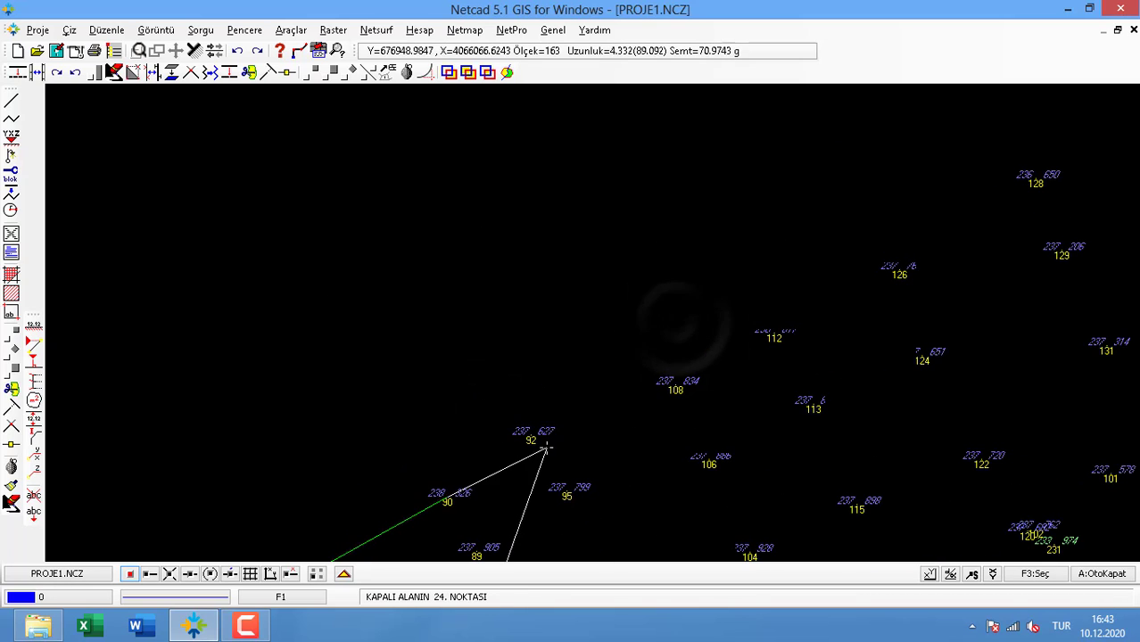
{"action": "left_click", "coordinate": [676, 389]}
{"action": "middle_click_drag", "start_coordinate": [738, 369], "coordinate": [572, 432]}
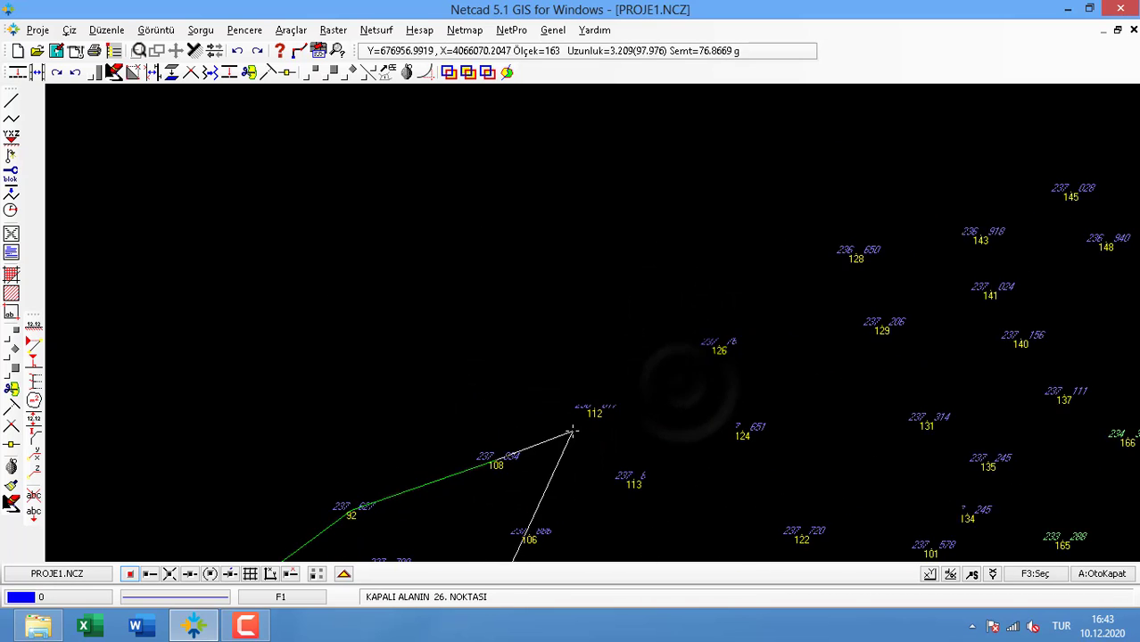
Continue the area boundary along the northern edge through survey points 112, 126, 128, 143 and 145
{"action": "left_click", "coordinate": [595, 412]}
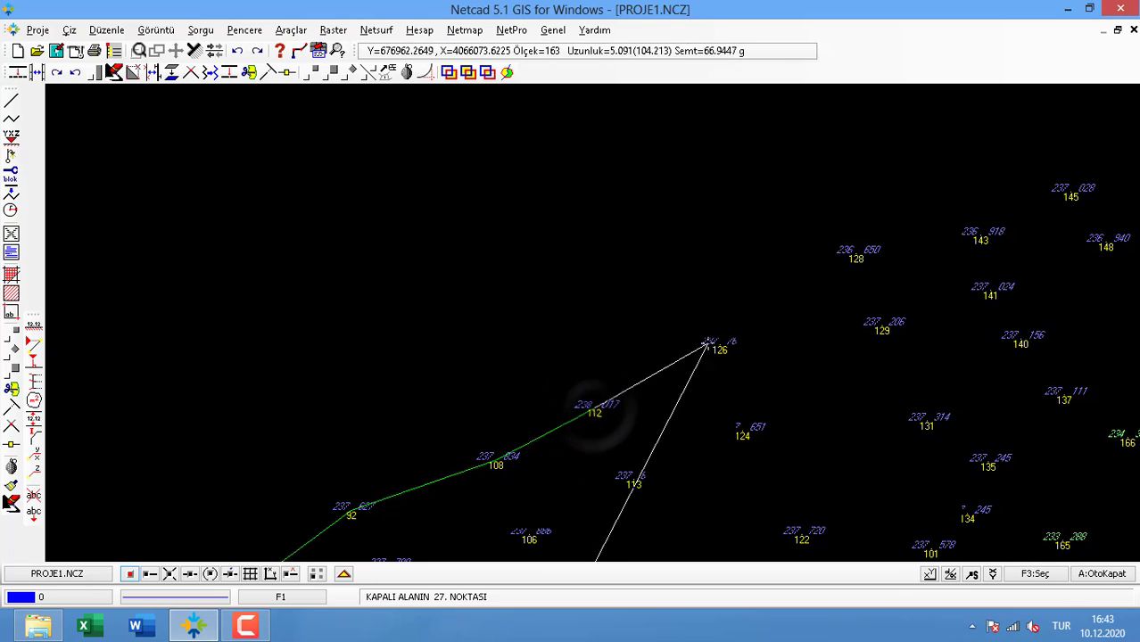
{"action": "left_click", "coordinate": [833, 280]}
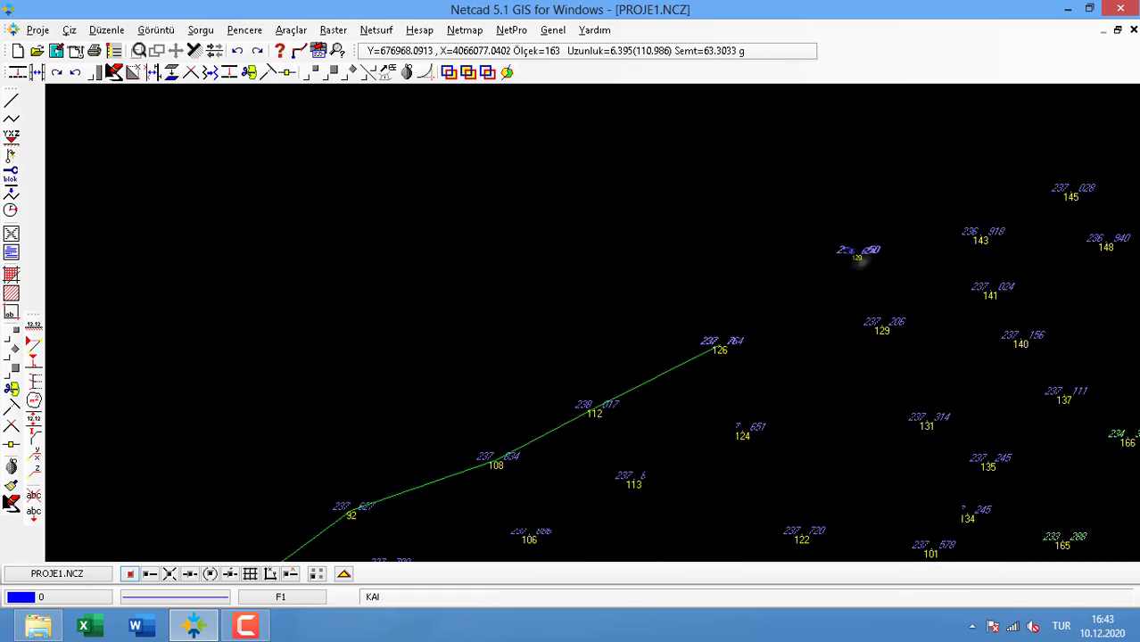
{"action": "middle_click_drag", "start_coordinate": [910, 265], "coordinate": [446, 374]}
{"action": "left_click", "coordinate": [513, 348]}
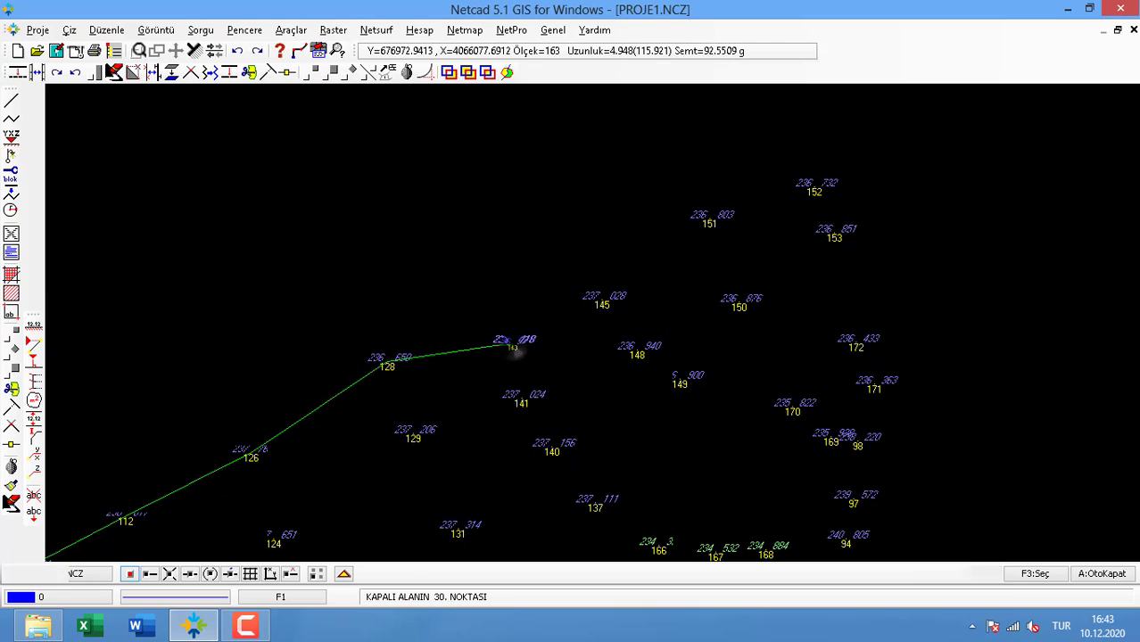
{"action": "left_click", "coordinate": [603, 304]}
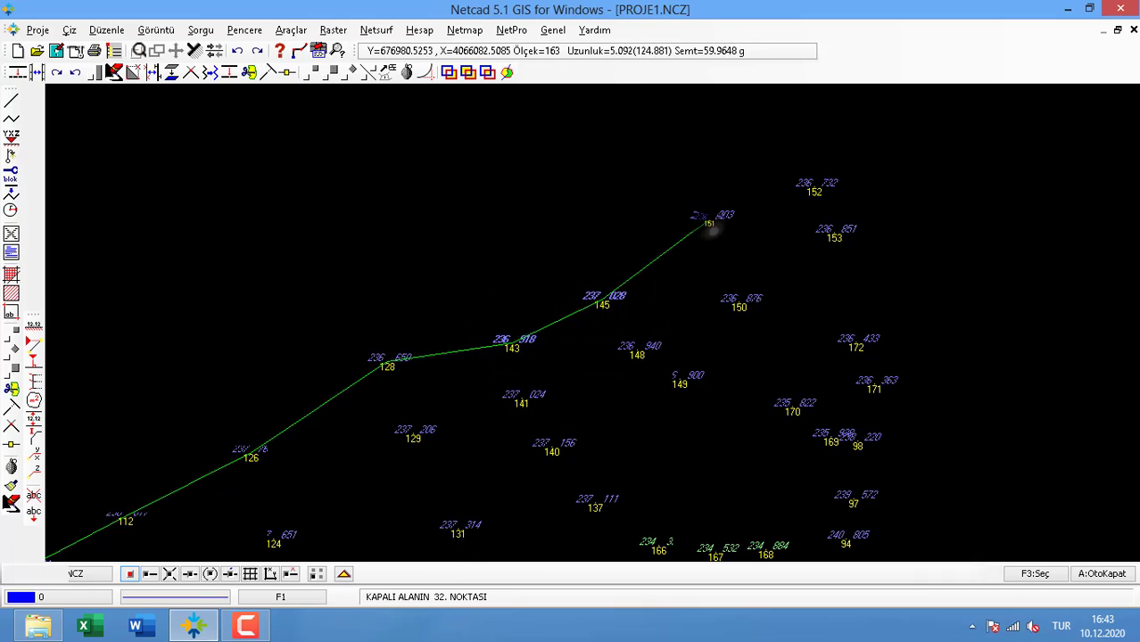
Trace the area boundary around the northeastern corner through survey points 151, 152, 153, 172, 171 and 98
{"action": "left_click", "coordinate": [713, 218]}
{"action": "left_click", "coordinate": [809, 190]}
{"action": "left_click", "coordinate": [855, 343]}
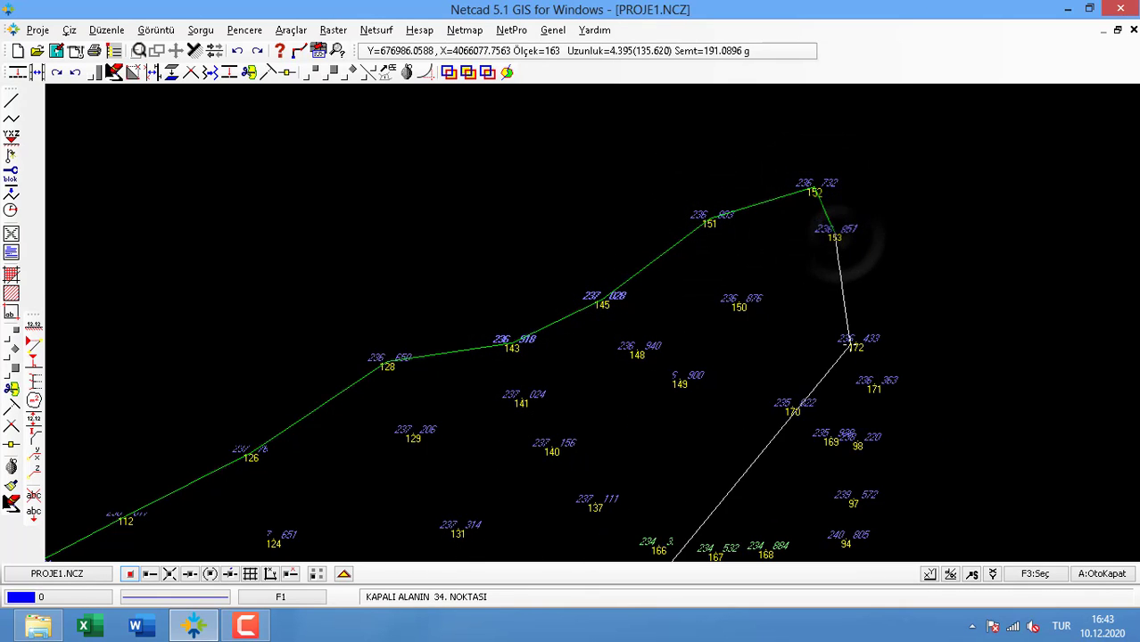
{"action": "left_click", "coordinate": [873, 384]}
{"action": "left_click", "coordinate": [871, 447]}
{"action": "middle_click_drag", "start_coordinate": [870, 449], "coordinate": [750, 240]}
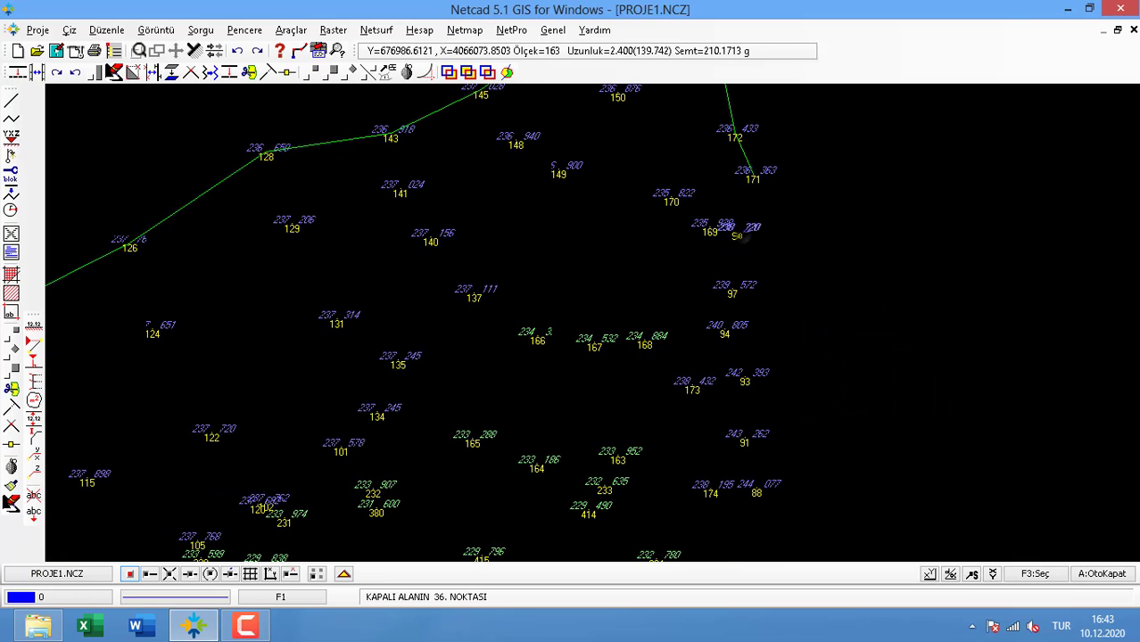
Continue the area boundary south down the eastern edge through survey points 97, 94, 93 and 91
{"action": "left_click", "coordinate": [733, 288]}
{"action": "left_click", "coordinate": [740, 340]}
{"action": "left_click", "coordinate": [730, 331]}
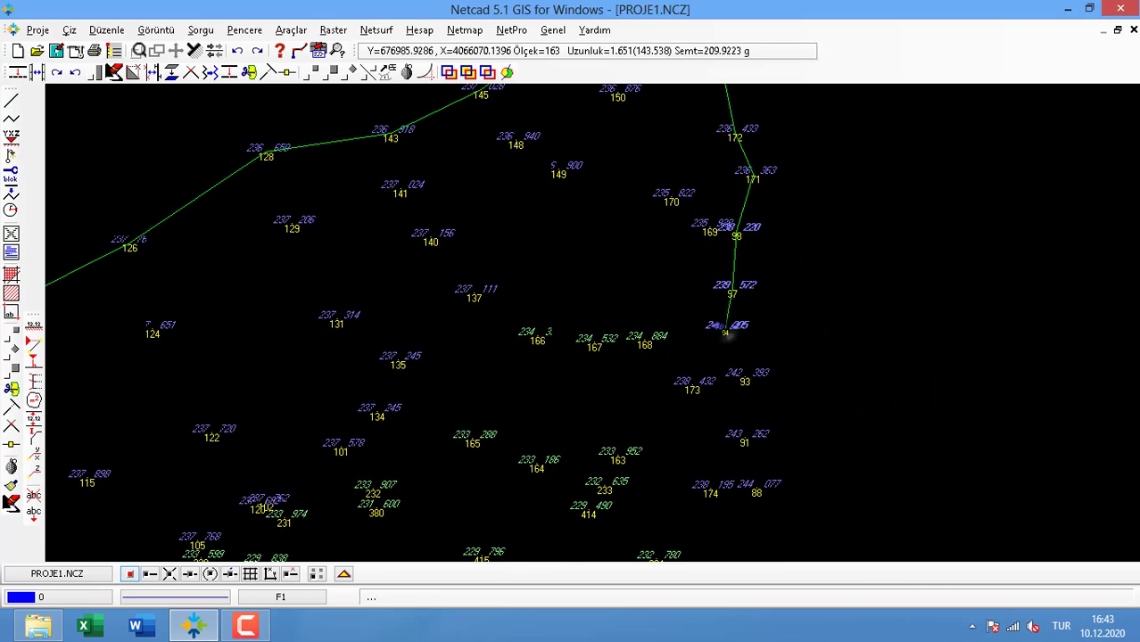
{"action": "left_click", "coordinate": [746, 383]}
{"action": "middle_click_drag", "start_coordinate": [747, 383], "coordinate": [676, 163]}
{"action": "left_click", "coordinate": [679, 218]}
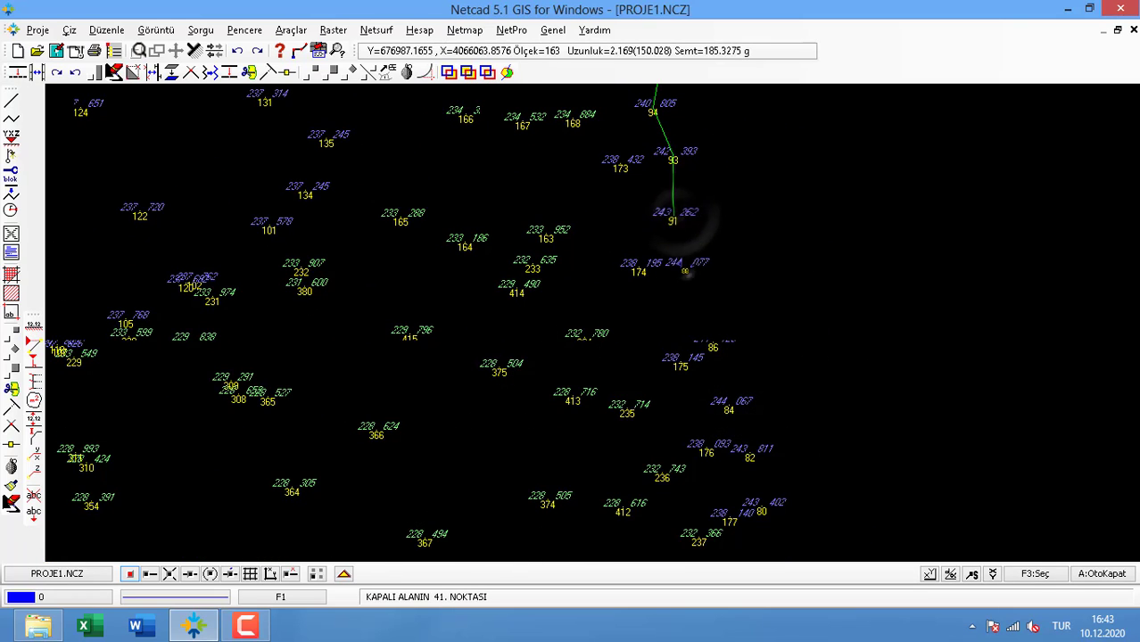
Continue the area boundary south along the eastern edge through survey points 88, 86, 84, 82 and 80
{"action": "left_click", "coordinate": [686, 272]}
{"action": "left_click", "coordinate": [712, 347]}
{"action": "left_click", "coordinate": [730, 409]}
{"action": "left_click", "coordinate": [750, 456]}
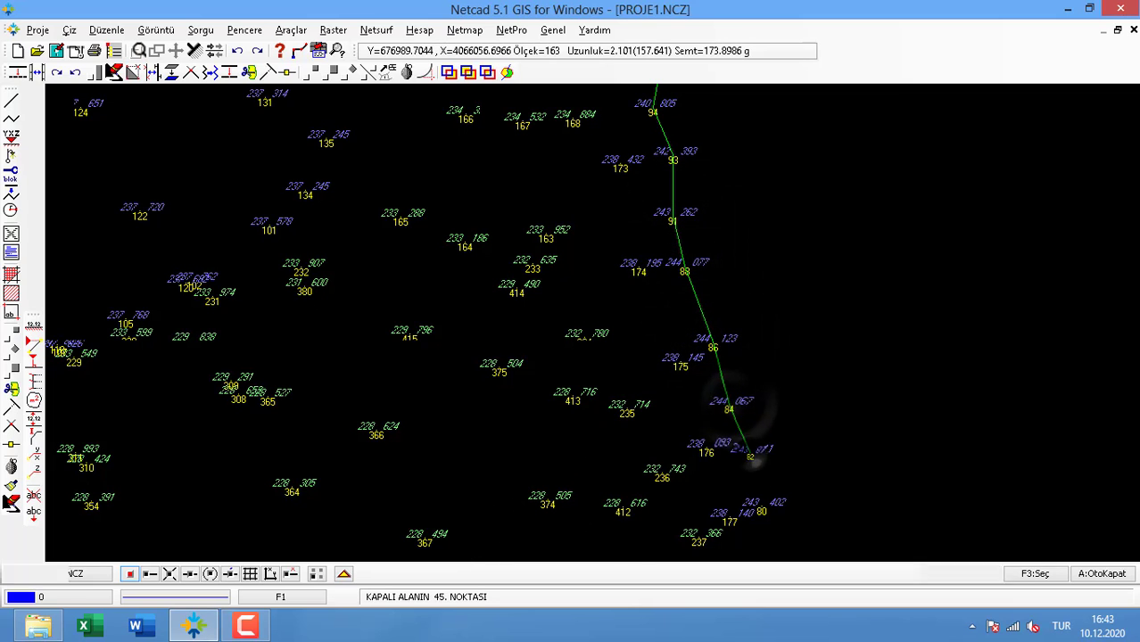
{"action": "middle_click_drag", "start_coordinate": [754, 458], "coordinate": [621, 116]}
{"action": "left_click", "coordinate": [629, 168]}
Carry the area boundary further down the eastern edge through survey points 78, 77 and 75
{"action": "scroll", "coordinate": [648, 259], "scroll_direction": "up", "scroll_amount": 2}
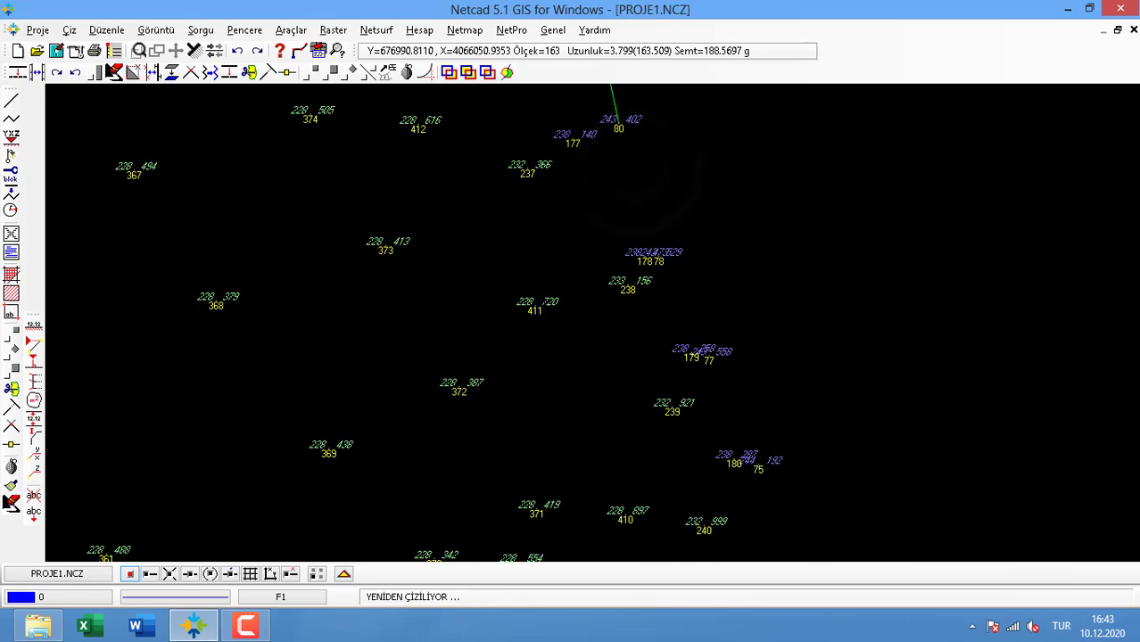
{"action": "scroll", "coordinate": [655, 261], "scroll_direction": "up", "scroll_amount": 3}
{"action": "left_click", "coordinate": [663, 264]}
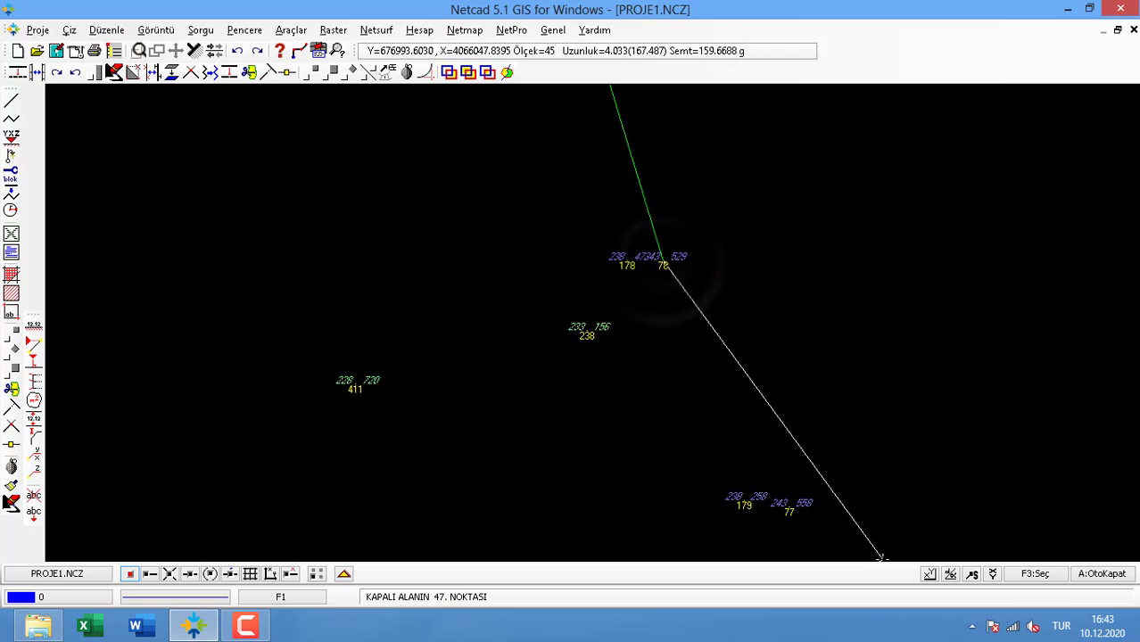
{"action": "middle_click_drag", "start_coordinate": [776, 482], "coordinate": [691, 318]}
{"action": "left_click", "coordinate": [711, 347]}
{"action": "scroll", "coordinate": [715, 354], "scroll_direction": "down", "scroll_amount": 1}
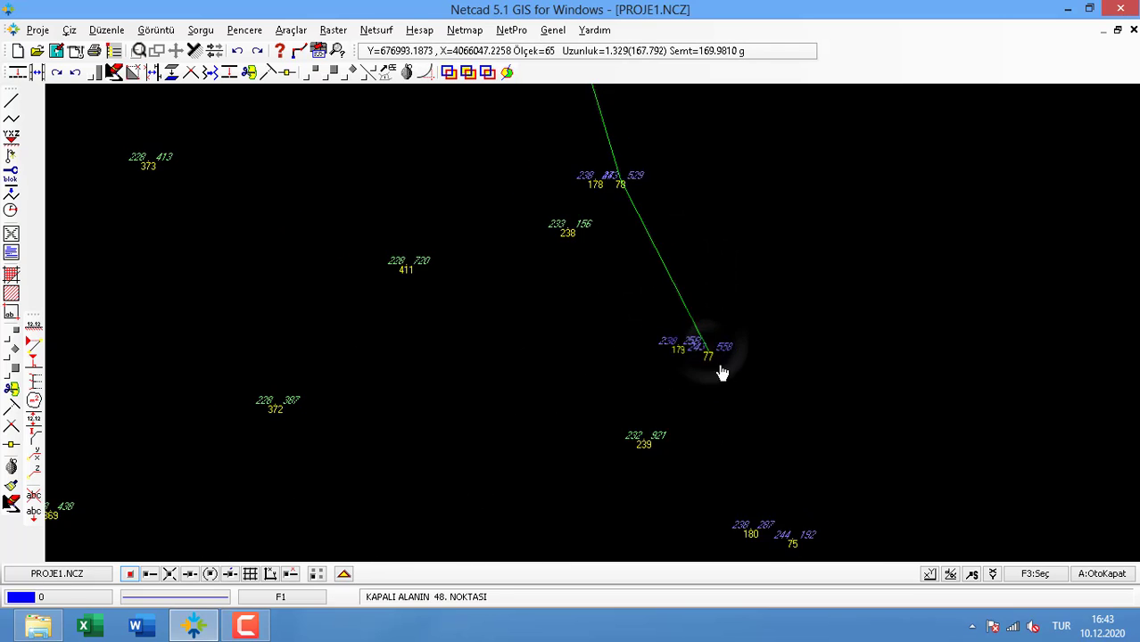
{"action": "middle_click_drag", "start_coordinate": [719, 369], "coordinate": [638, 162]}
{"action": "left_click", "coordinate": [710, 331]}
Trace the area boundary around the southeastern corner through survey points 72, 71, 69 and 66
{"action": "middle_click_drag", "start_coordinate": [693, 314], "coordinate": [646, 93]}
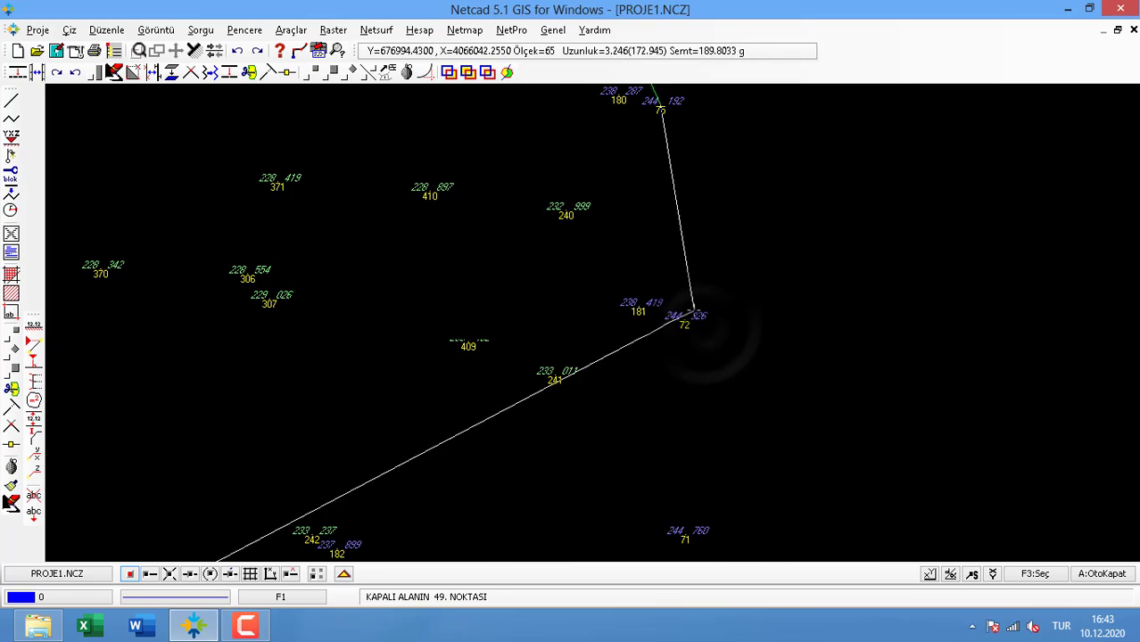
{"action": "left_click", "coordinate": [683, 325]}
{"action": "middle_click_drag", "start_coordinate": [683, 326], "coordinate": [686, 59]}
{"action": "left_click", "coordinate": [687, 266]}
{"action": "scroll", "coordinate": [634, 346], "scroll_direction": "down", "scroll_amount": 1}
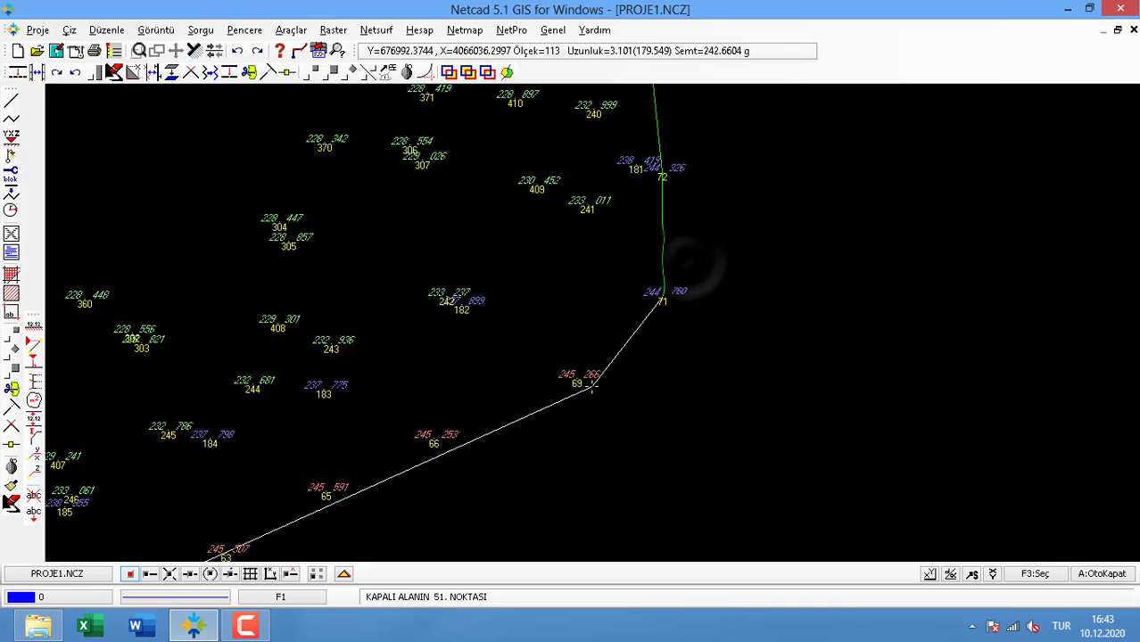
{"action": "left_click", "coordinate": [582, 382]}
{"action": "left_click", "coordinate": [435, 443]}
Continue the area boundary southwest along the outer edge through survey points 65, 63, 58, 56, 54 and 52
{"action": "middle_click_drag", "start_coordinate": [383, 486], "coordinate": [701, 271]}
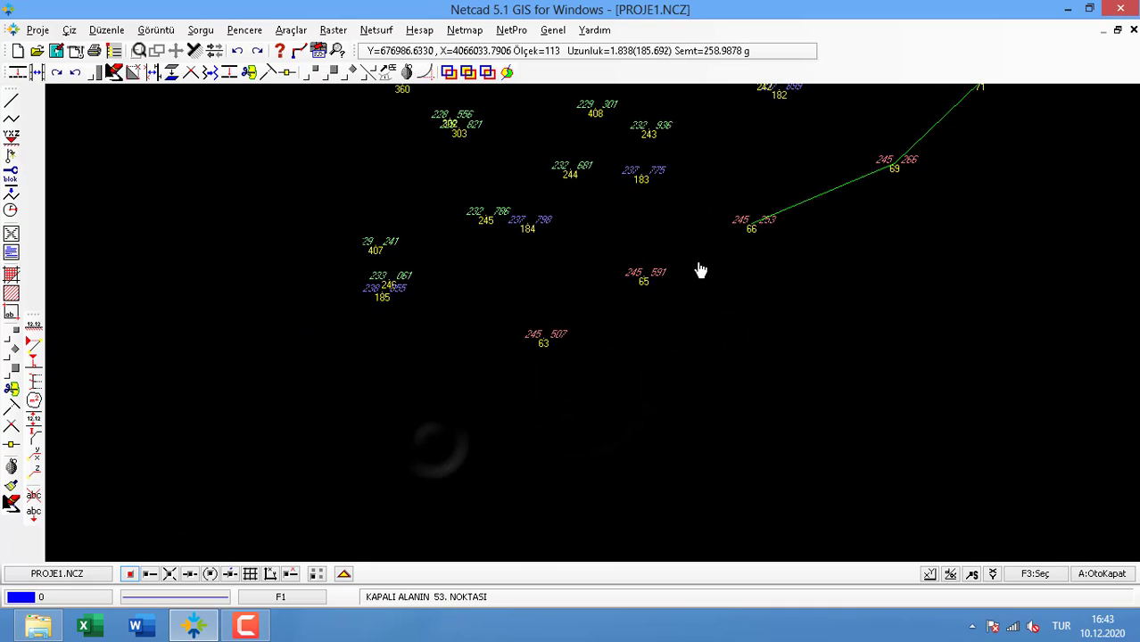
{"action": "left_click", "coordinate": [635, 282]}
{"action": "middle_click_drag", "start_coordinate": [544, 336], "coordinate": [684, 247]}
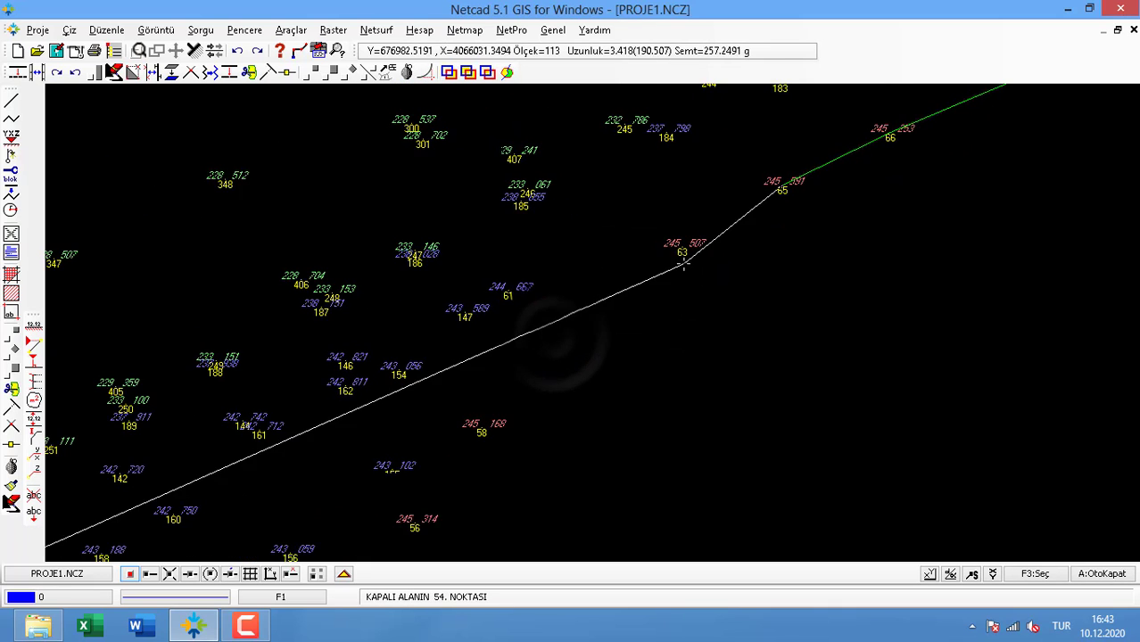
{"action": "left_click", "coordinate": [684, 248]}
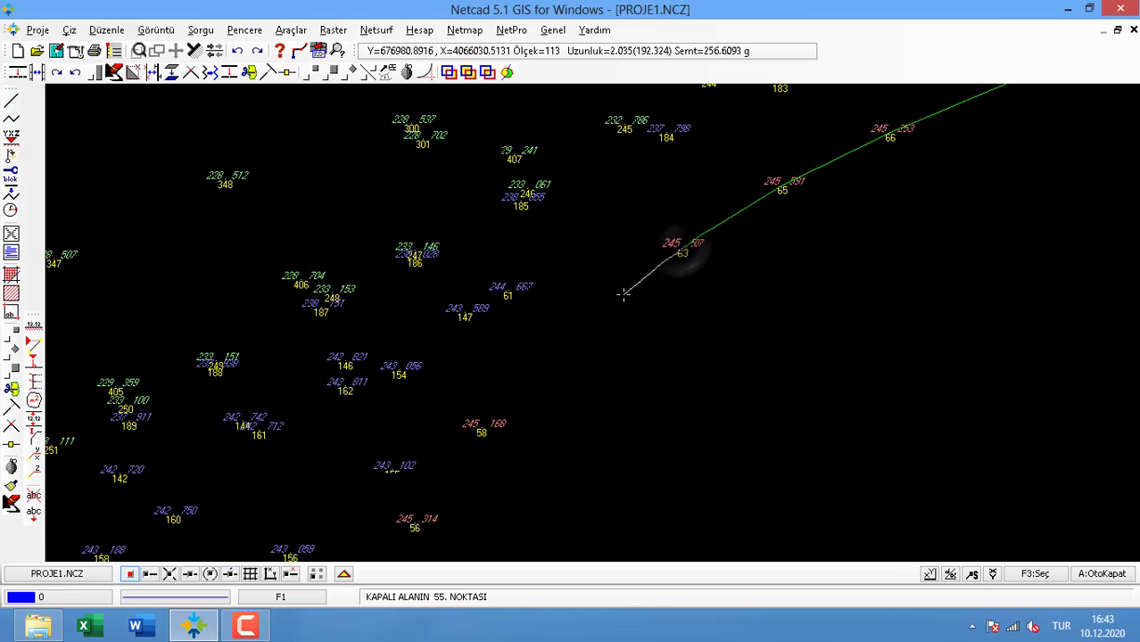
{"action": "left_click", "coordinate": [508, 295]}
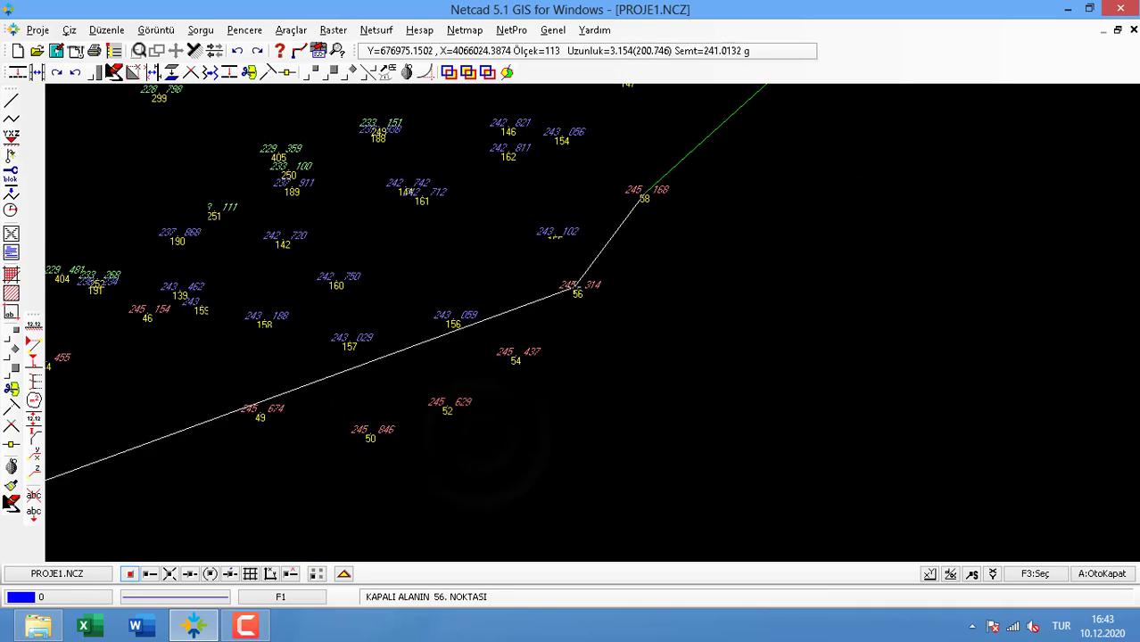
{"action": "left_click", "coordinate": [511, 360]}
{"action": "left_click", "coordinate": [445, 407]}
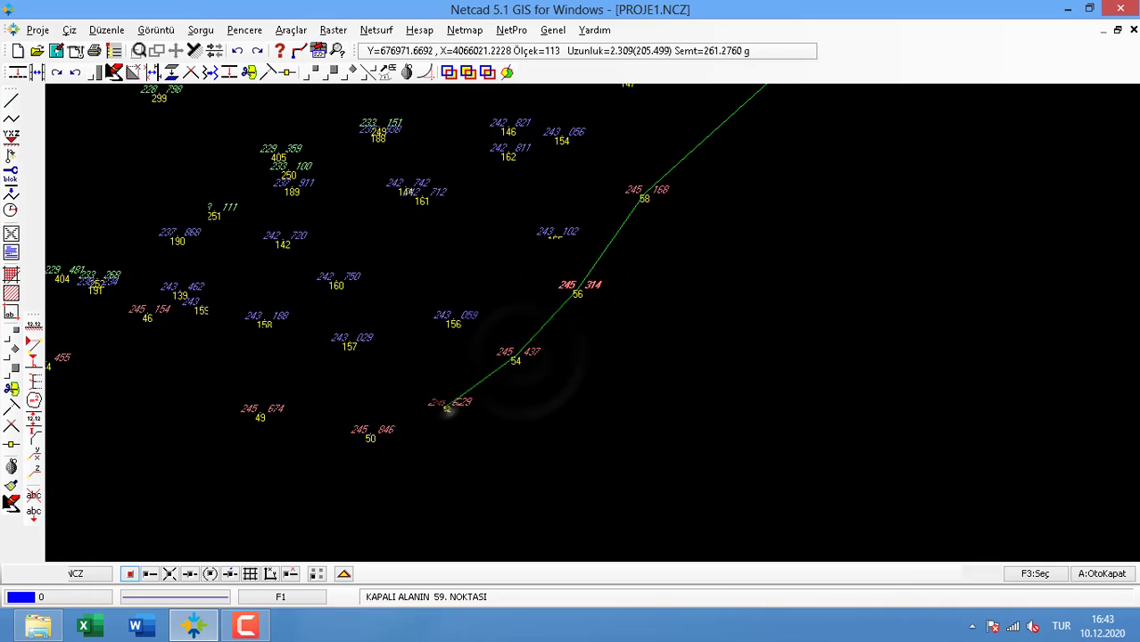
Carry the area boundary west along the southern edge through survey points 50, 49, 46, 44 and 42
{"action": "left_click", "coordinate": [755, 355]}
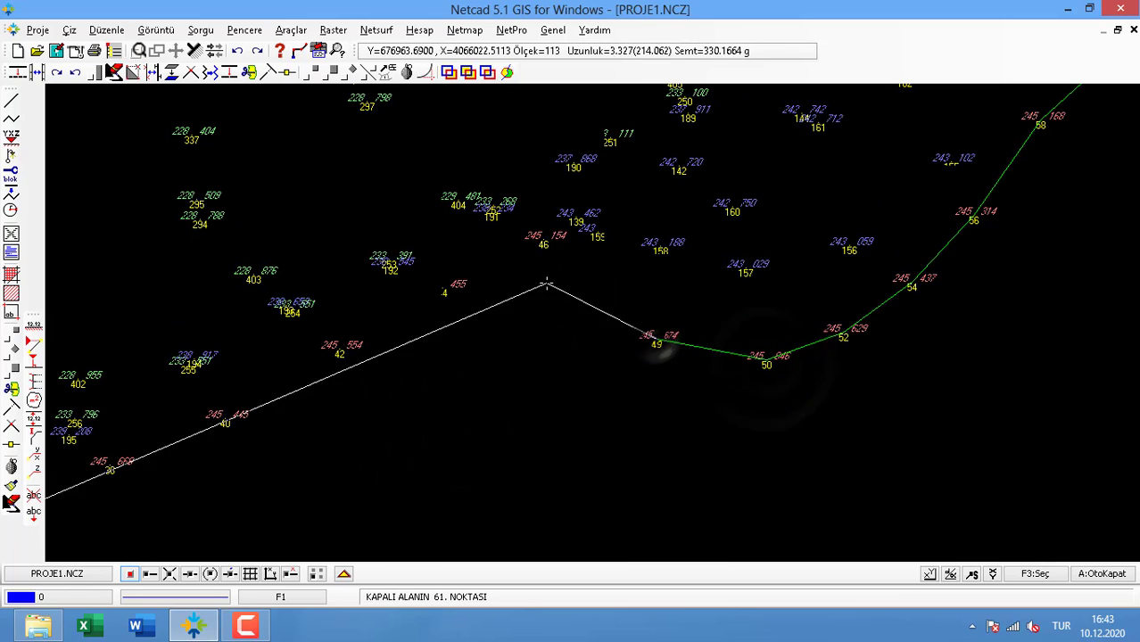
{"action": "left_click", "coordinate": [658, 340]}
{"action": "left_click", "coordinate": [544, 241]}
{"action": "scroll", "coordinate": [571, 322], "scroll_direction": "down", "scroll_amount": 1}
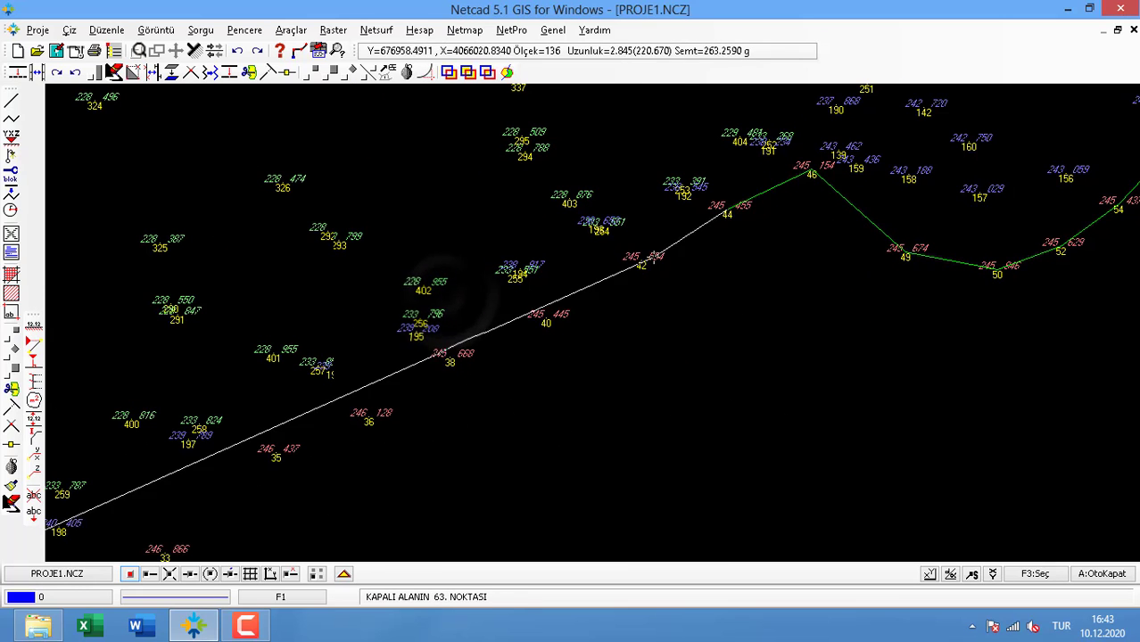
{"action": "left_click", "coordinate": [727, 214]}
{"action": "left_click", "coordinate": [641, 262]}
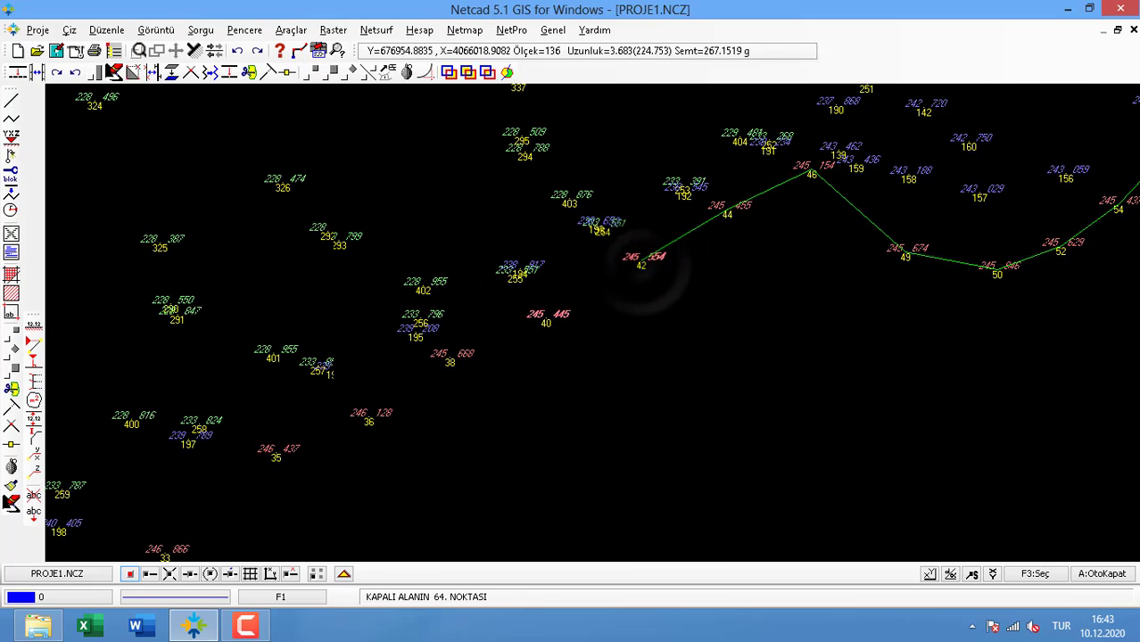
Extend the area boundary southwest through survey points 40, 38, 36 and 35
{"action": "left_click", "coordinate": [546, 319]}
{"action": "left_click", "coordinate": [450, 361]}
{"action": "middle_click_drag", "start_coordinate": [451, 360], "coordinate": [722, 241]}
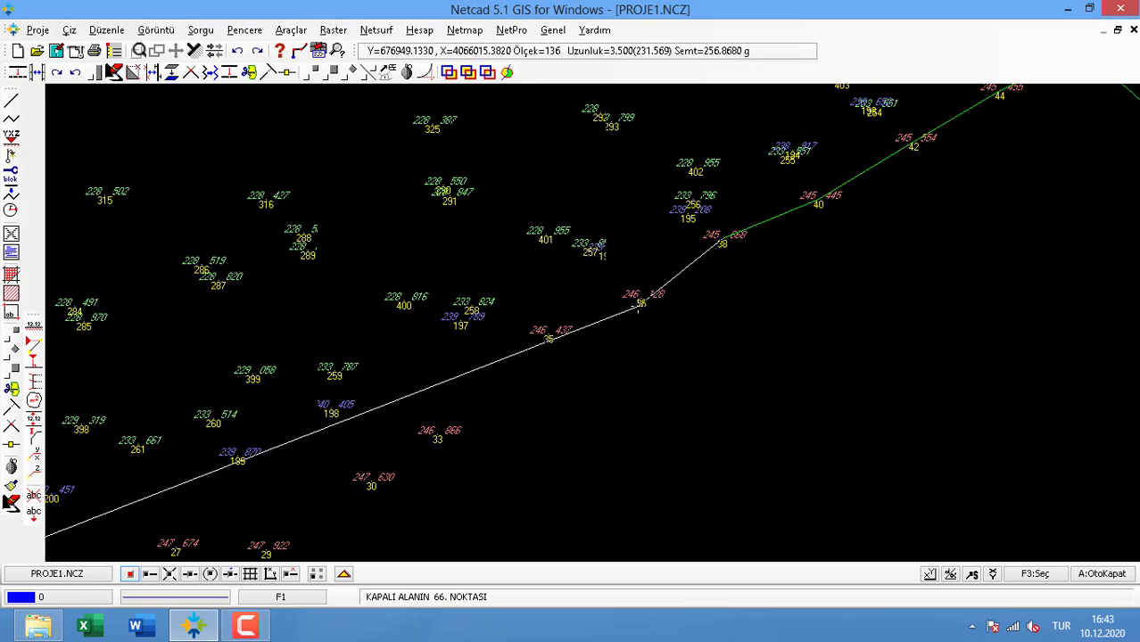
{"action": "left_click", "coordinate": [643, 299]}
{"action": "left_click", "coordinate": [549, 335]}
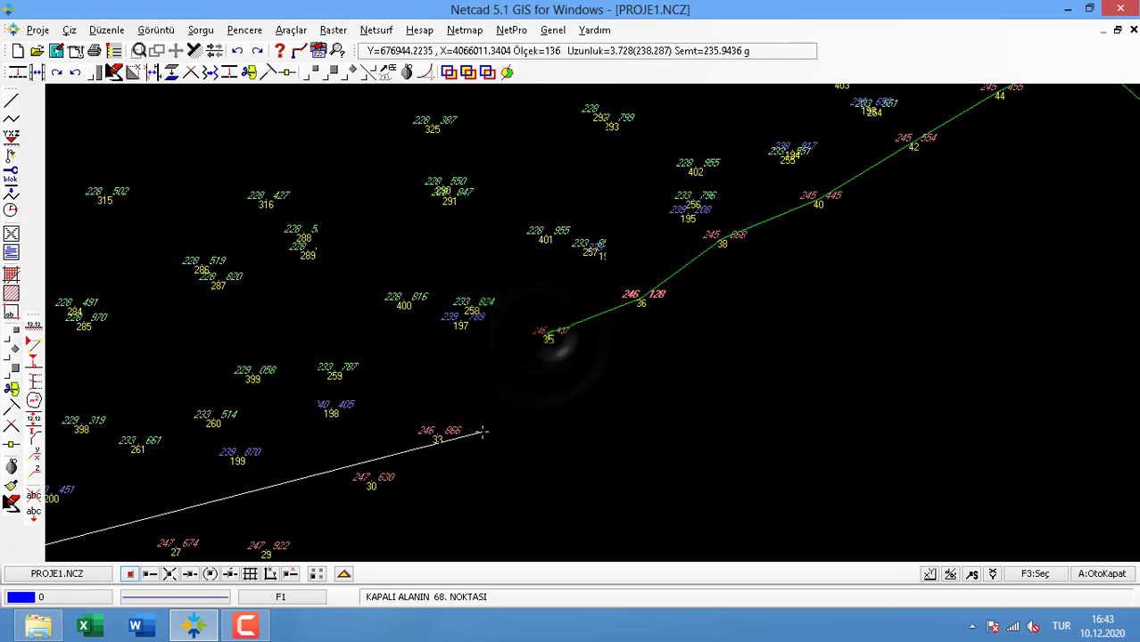
Continue the area boundary around the southern tip through survey points 33, 30, 29 and 27
{"action": "left_click", "coordinate": [437, 440]}
{"action": "middle_click_drag", "start_coordinate": [437, 440], "coordinate": [643, 208]}
{"action": "left_click", "coordinate": [578, 253]}
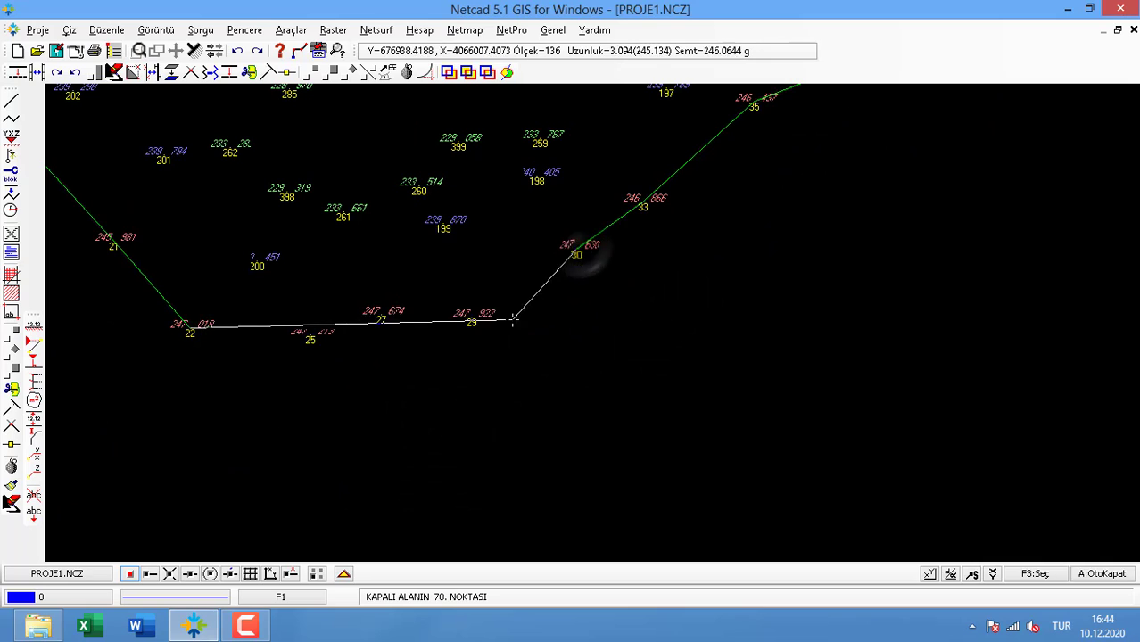
{"action": "left_click", "coordinate": [381, 319]}
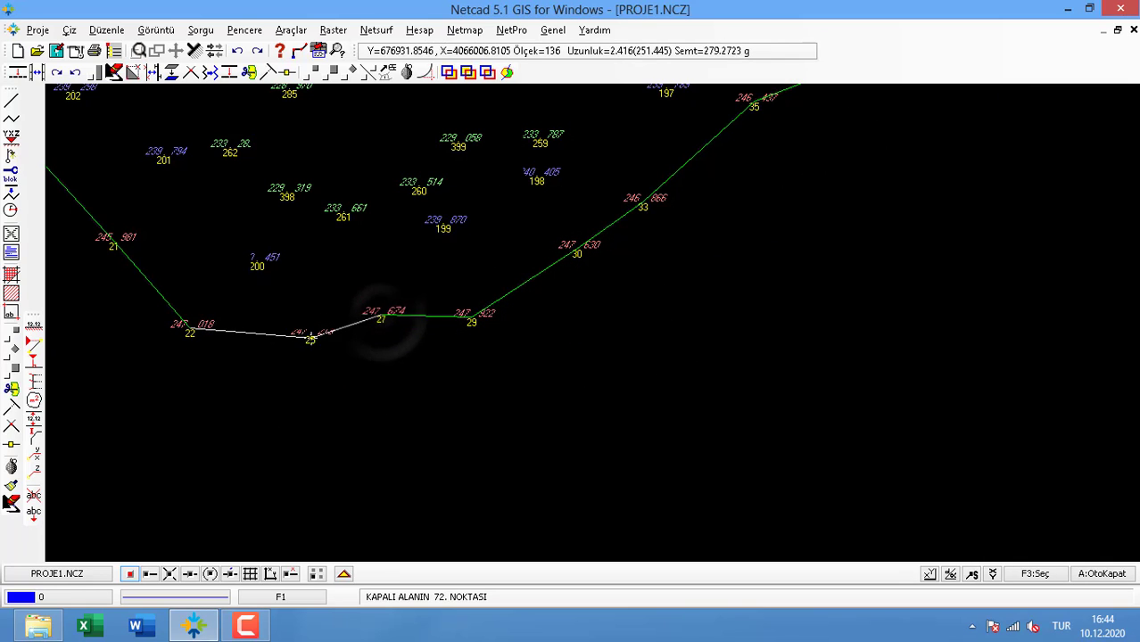
Close the area boundary automatically after survey point 25 and save the area under the name B1ALAN
{"action": "key", "text": "a"}
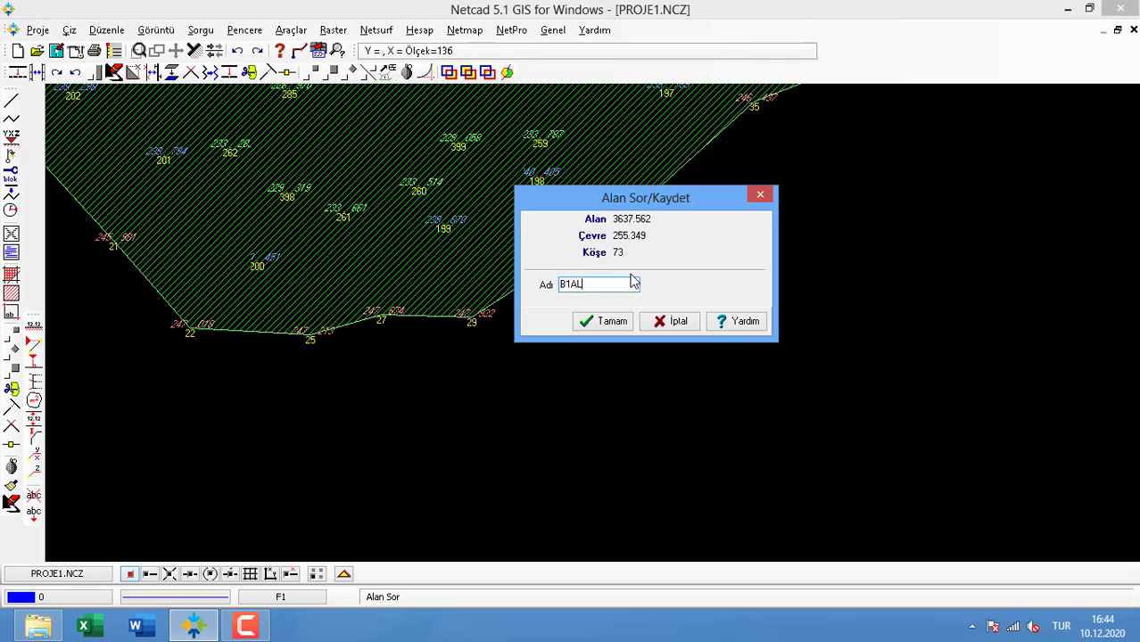
{"action": "left_click", "coordinate": [611, 323]}
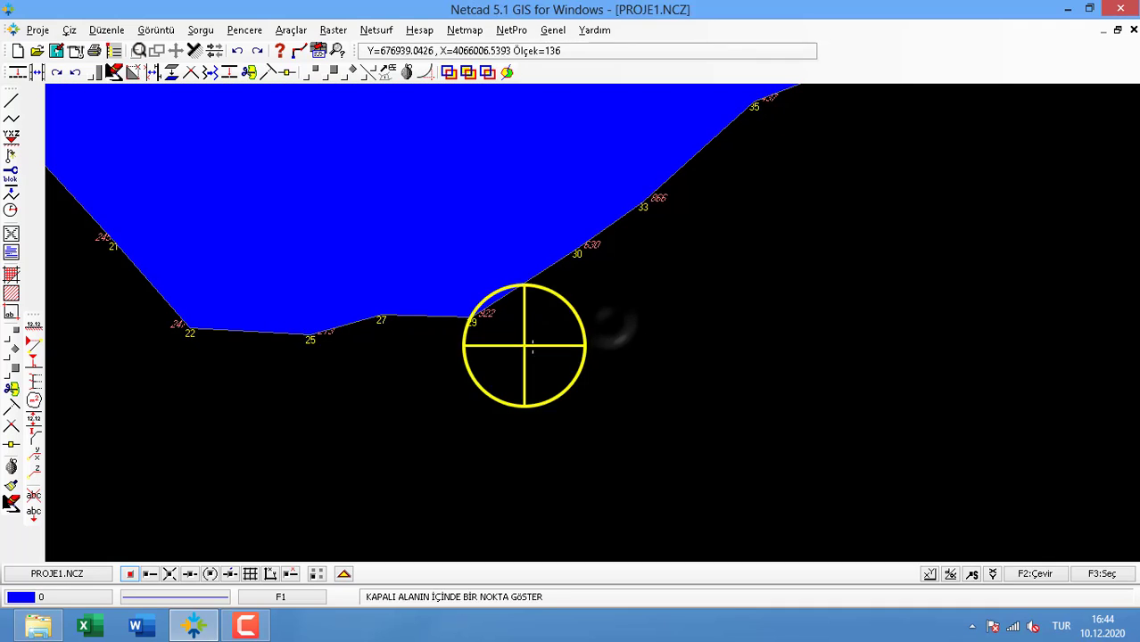
{"action": "left_click", "coordinate": [499, 348]}
Create a cyan layer named ALANB01 and make it the current layer
{"action": "key", "text": "ctrl+l"}
{"action": "double_click", "coordinate": [399, 233]}
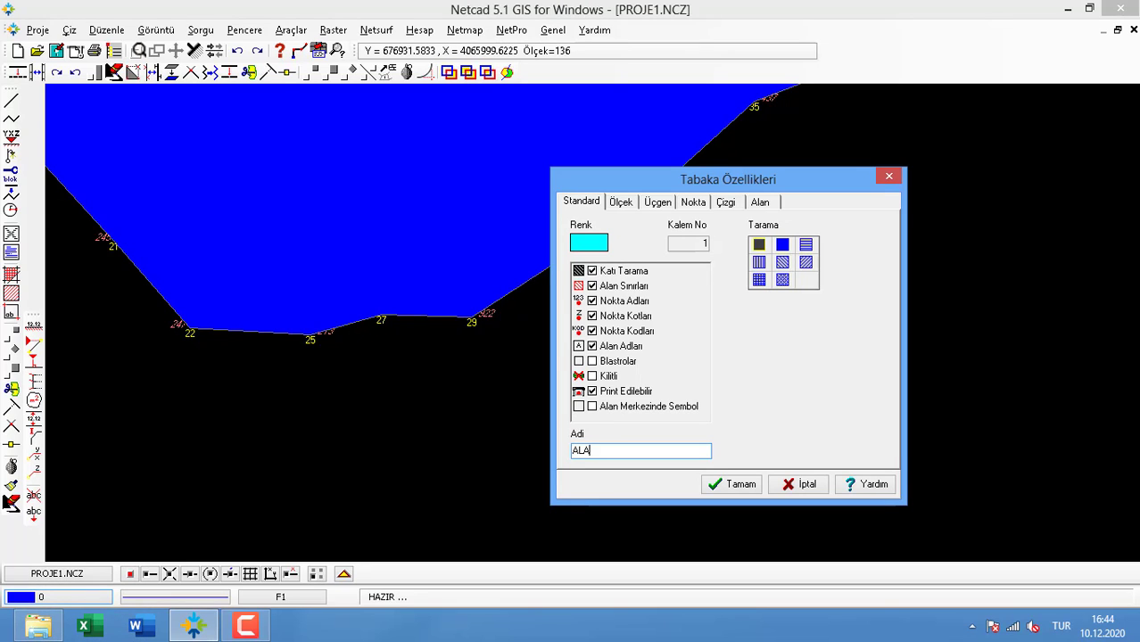
{"action": "left_click", "coordinate": [740, 487]}
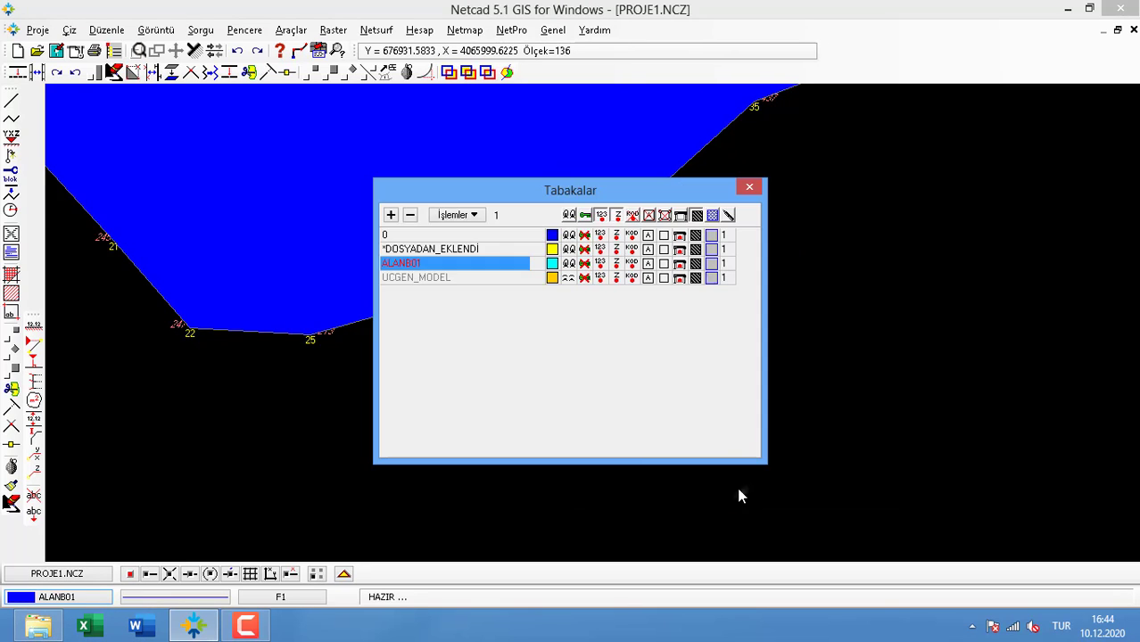
{"action": "key", "text": "Escape"}
{"action": "left_click", "coordinate": [298, 424]}
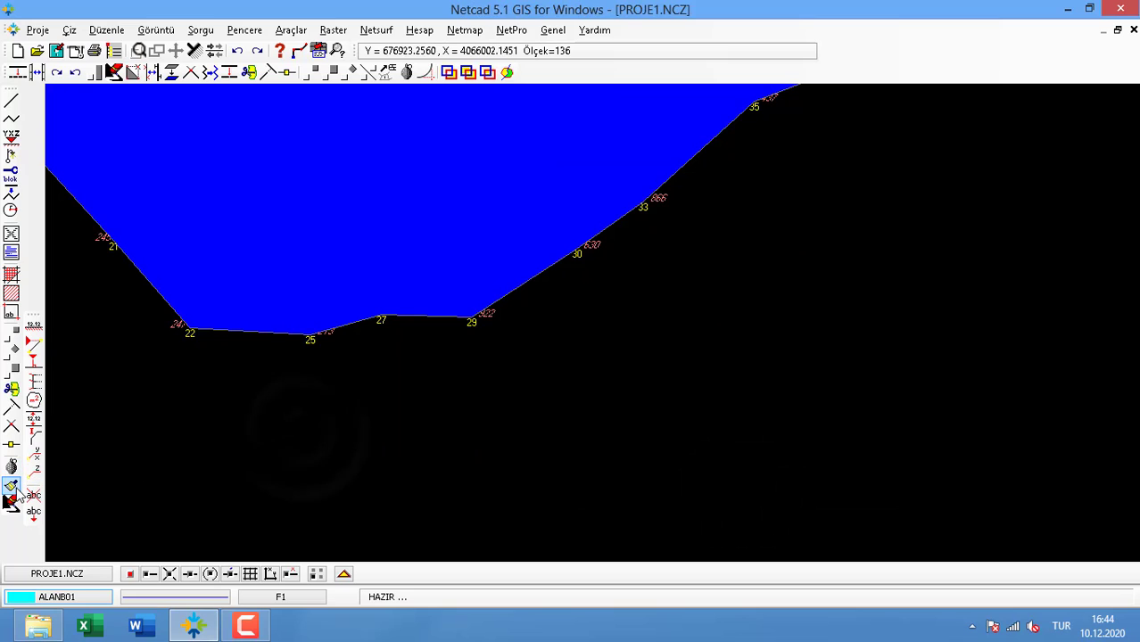
Move the closed area B1ALAN to the ALANB01 layer by changing its object properties
{"action": "left_click", "coordinate": [11, 487]}
{"action": "scroll", "coordinate": [484, 339], "scroll_direction": "down", "scroll_amount": 2}
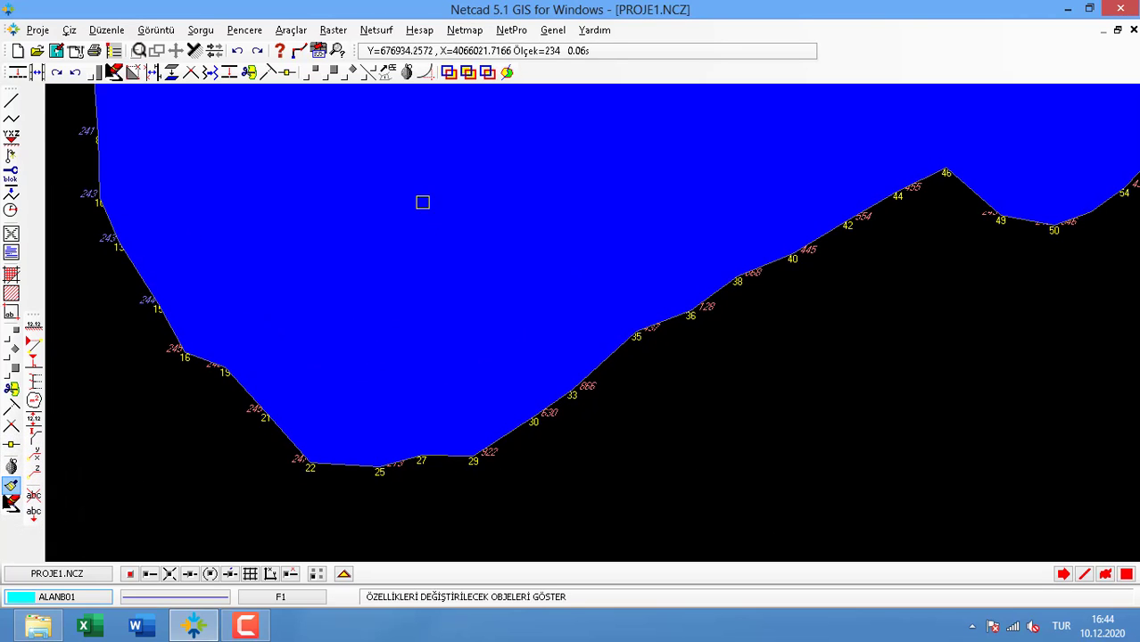
{"action": "right_click", "coordinate": [422, 202]}
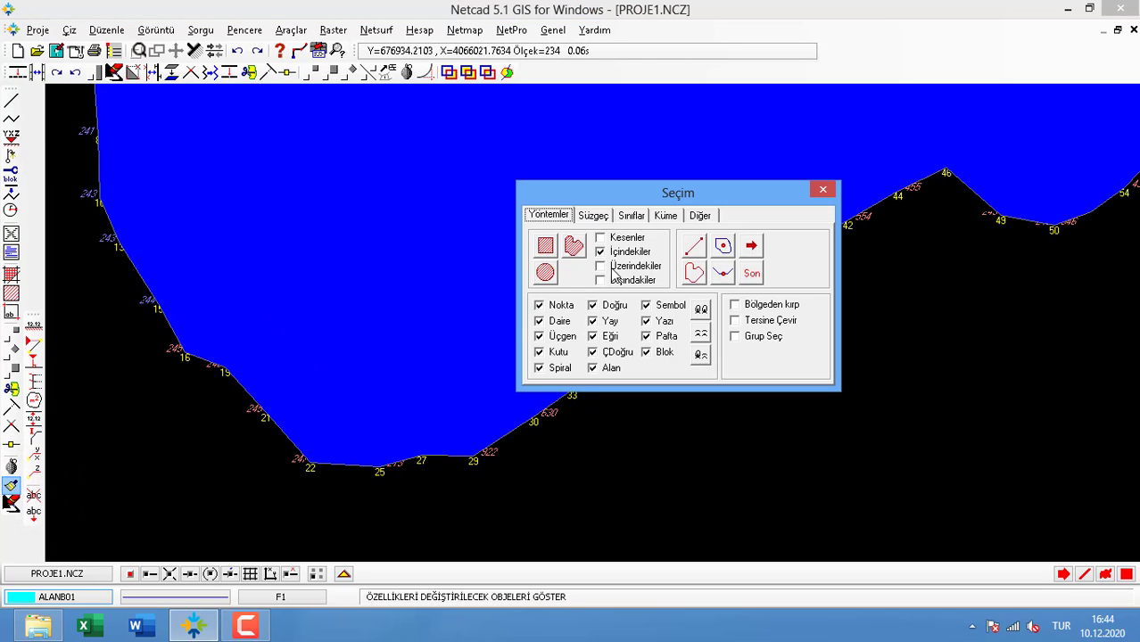
{"action": "left_click", "coordinate": [823, 193]}
{"action": "scroll", "coordinate": [589, 321], "scroll_direction": "down", "scroll_amount": 3}
{"action": "left_click", "coordinate": [588, 310]}
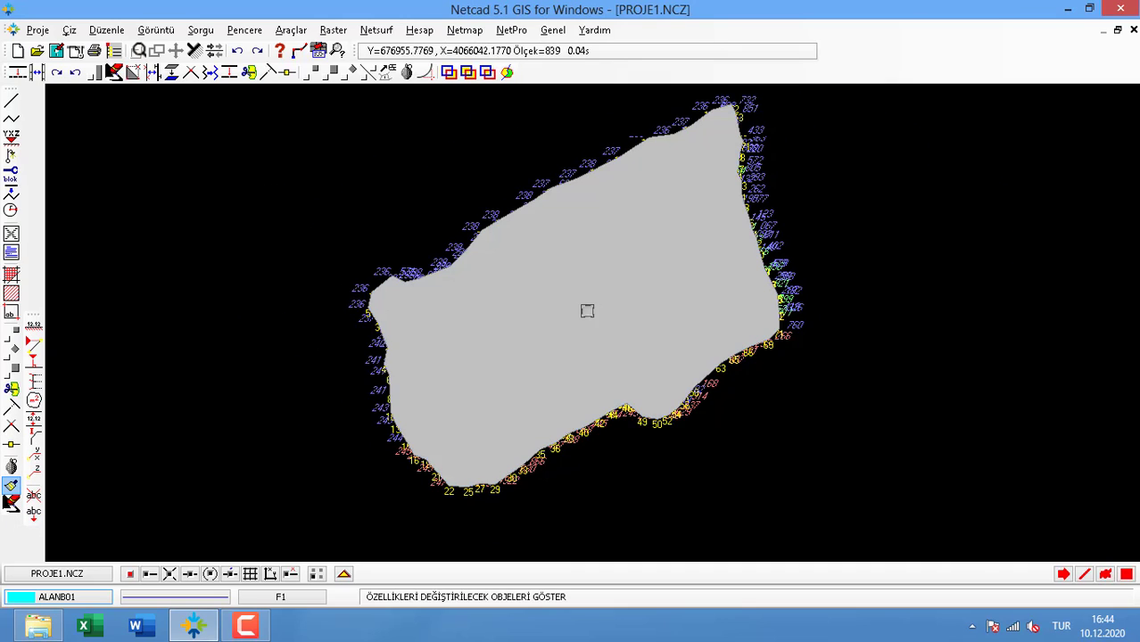
{"action": "left_click", "coordinate": [587, 310]}
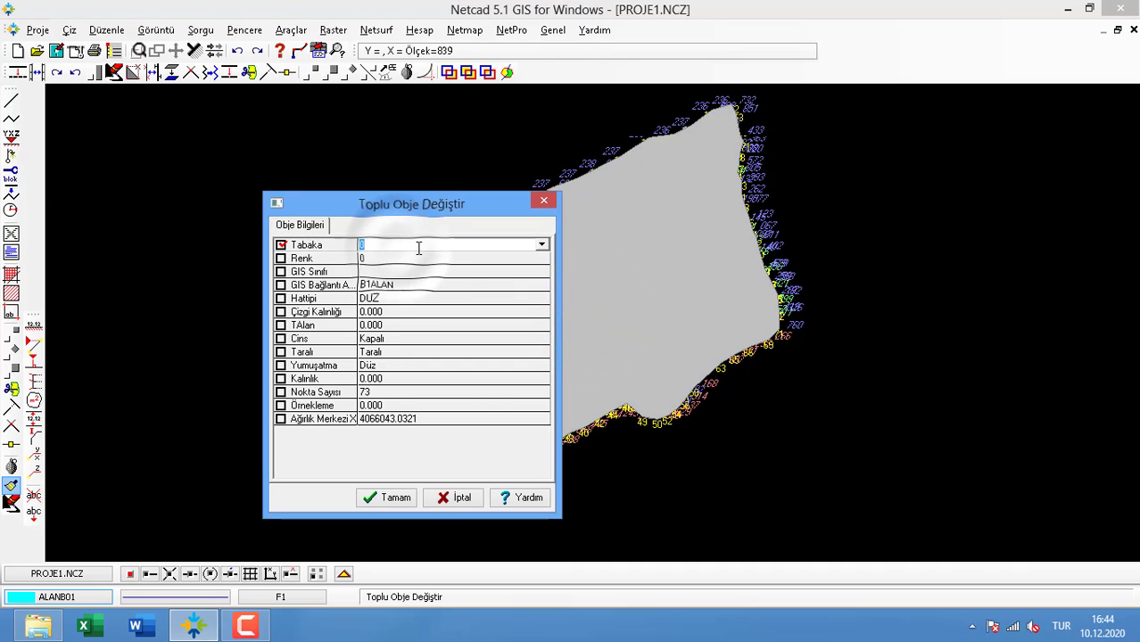
{"action": "left_click", "coordinate": [408, 497]}
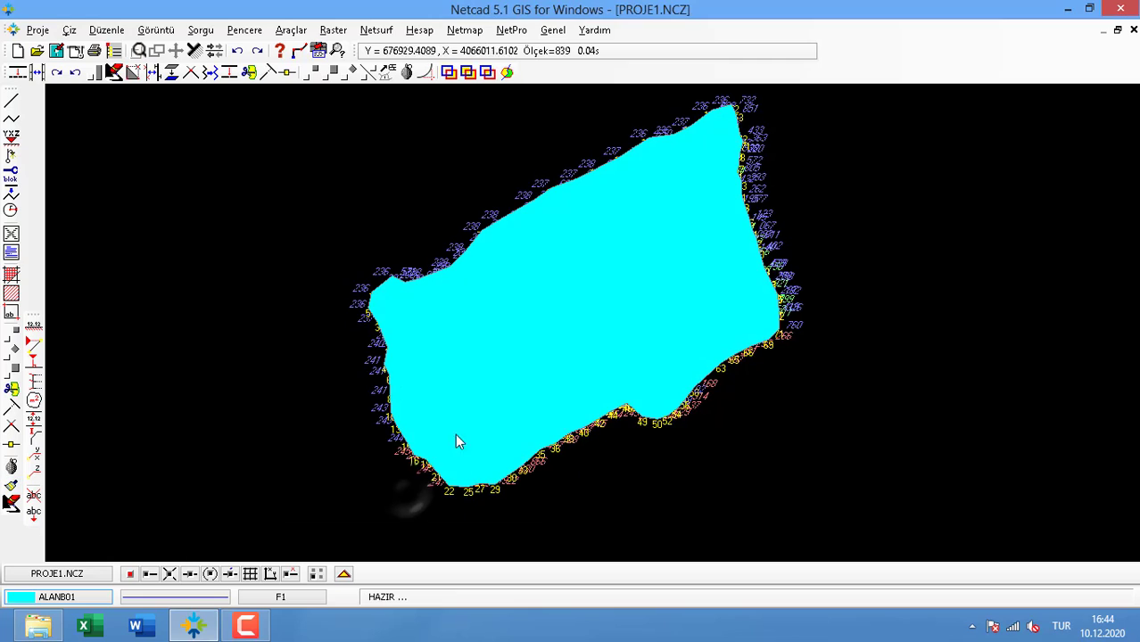
Turn off the solid fill of the ALANB01 layer and make the UCGEN_MODEL layer visible
{"action": "left_click", "coordinate": [87, 607]}
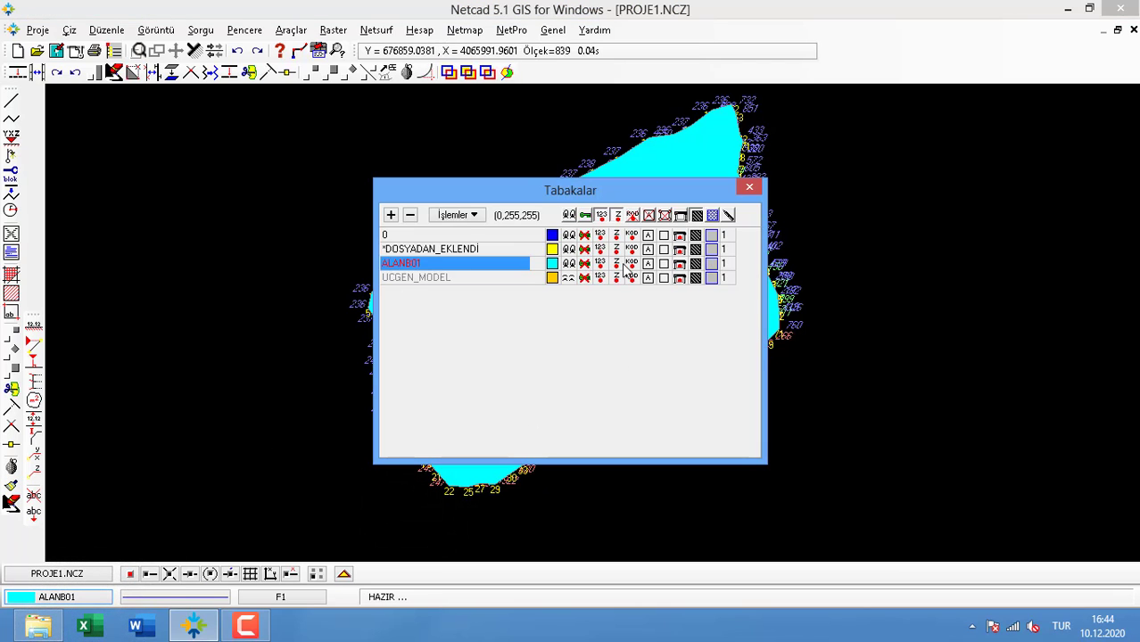
{"action": "left_click", "coordinate": [886, 303]}
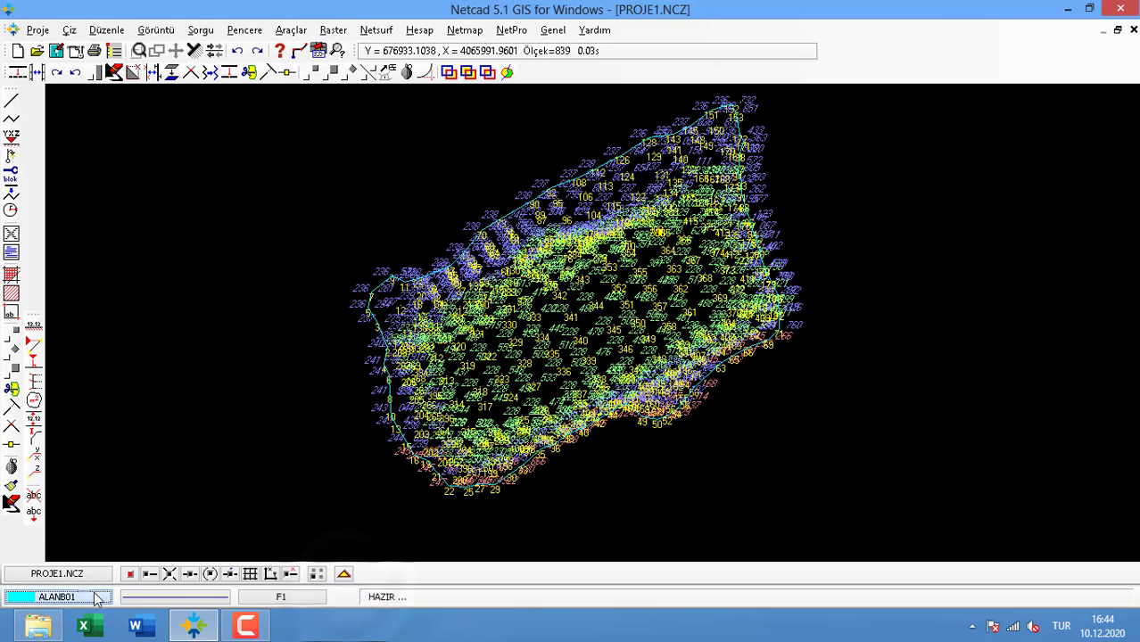
{"action": "left_click", "coordinate": [62, 596]}
{"action": "left_click", "coordinate": [244, 366]}
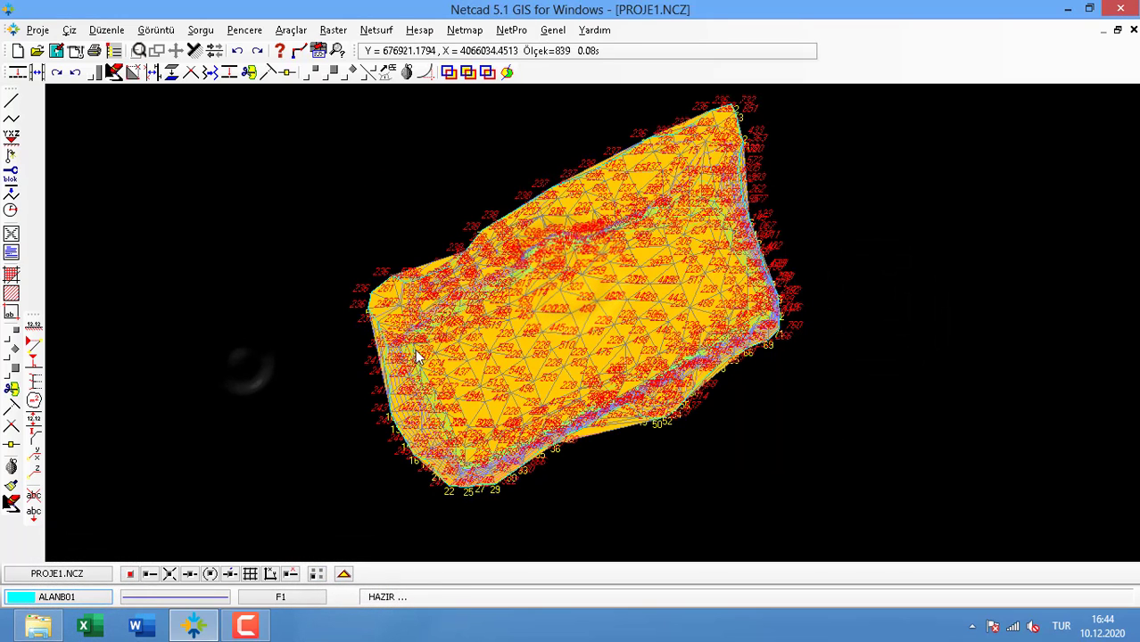
Save the project as B01KAZISONRASI.NCZ in the B1 B2 folder on the desktop
{"action": "left_click", "coordinate": [38, 29]}
{"action": "left_click", "coordinate": [73, 183]}
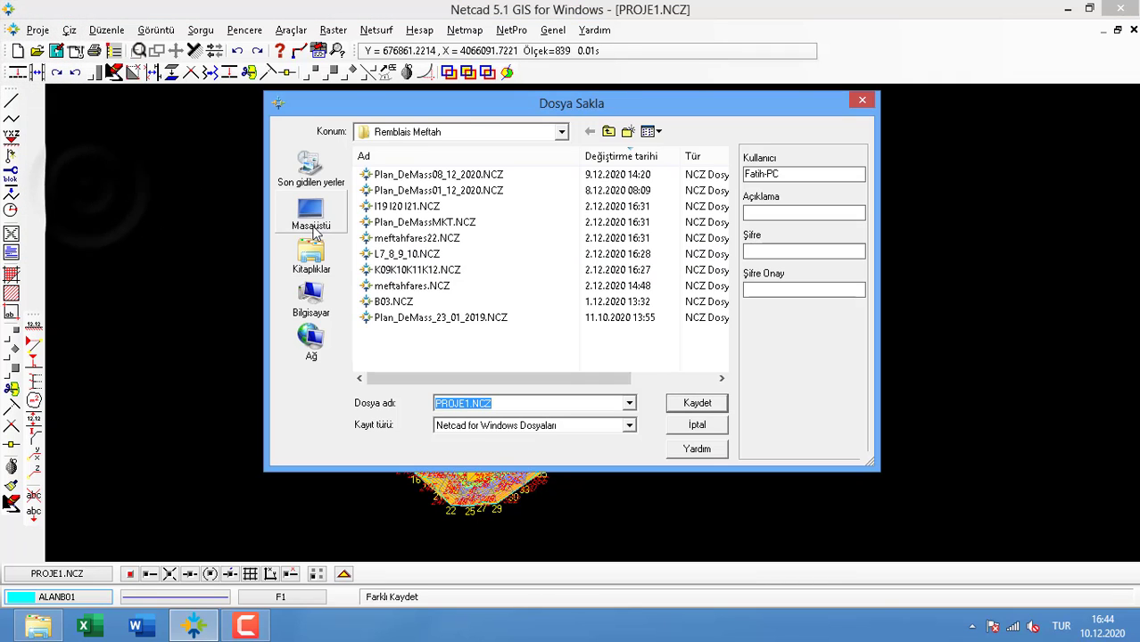
{"action": "left_click", "coordinate": [312, 223]}
{"action": "left_click", "coordinate": [510, 301]}
{"action": "scroll", "coordinate": [660, 332], "scroll_direction": "down", "scroll_amount": 3}
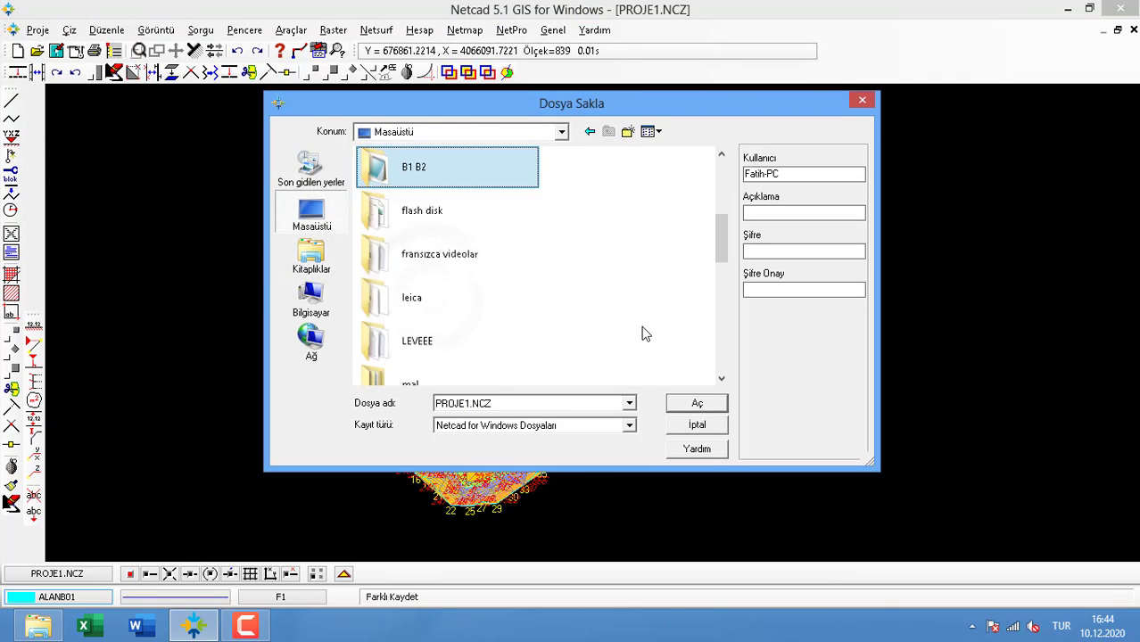
{"action": "double_click", "coordinate": [379, 173]}
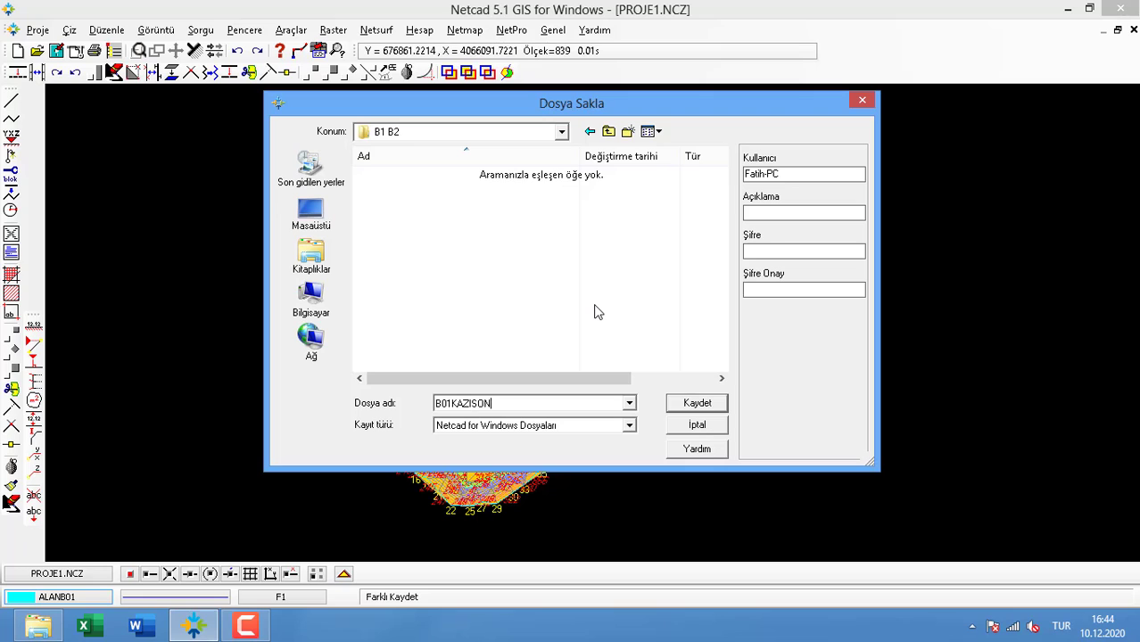
{"action": "left_click", "coordinate": [697, 403]}
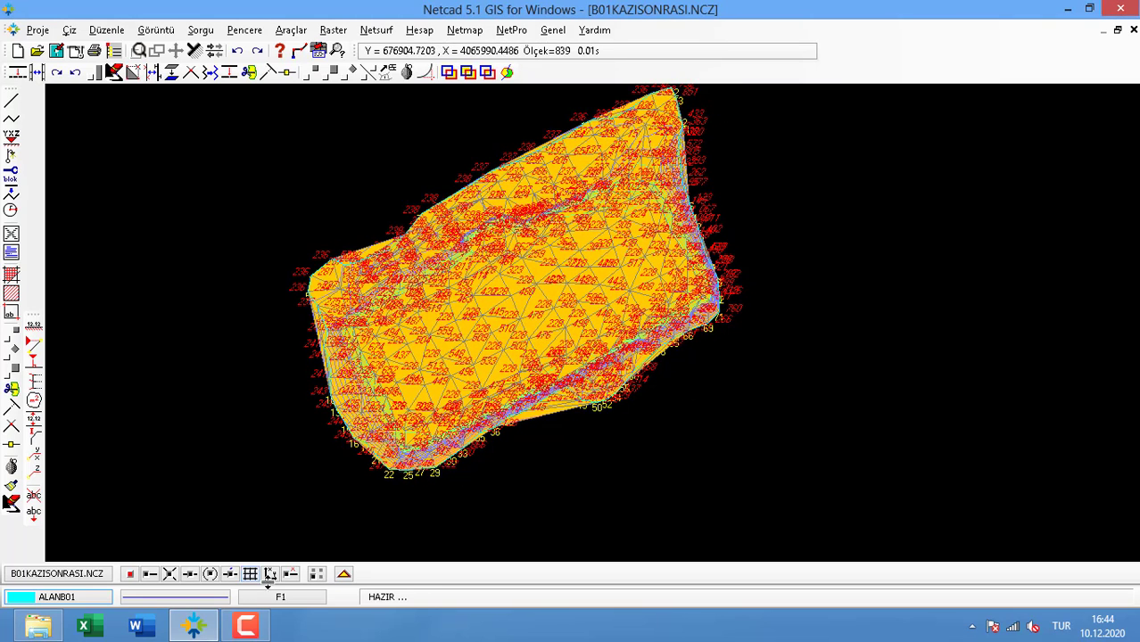
Erase the surplus outer triangles of the surface model along the southern edge between points 36 and 50
{"action": "left_click", "coordinate": [344, 574]}
{"action": "left_click", "coordinate": [385, 548]}
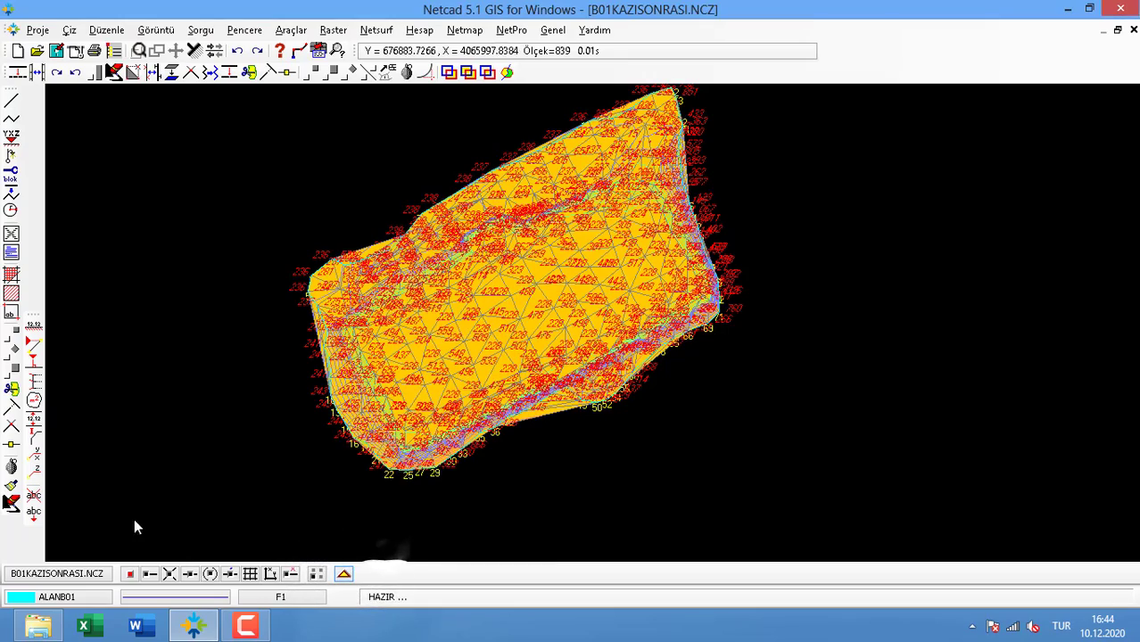
{"action": "left_click", "coordinate": [34, 496]}
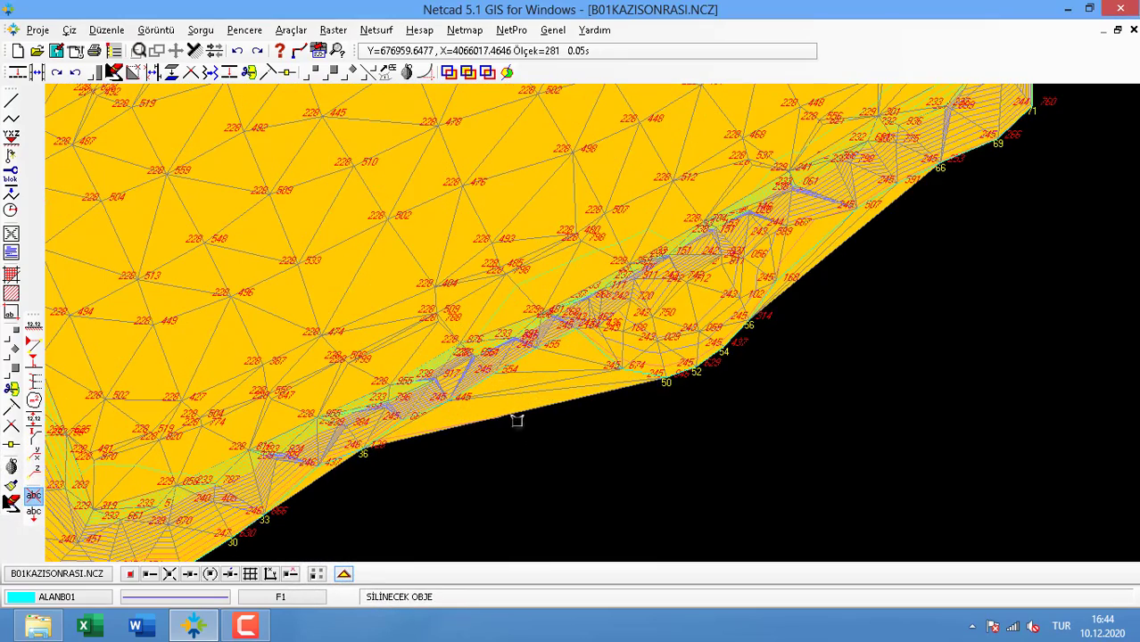
{"action": "left_click", "coordinate": [523, 408]}
{"action": "left_click", "coordinate": [529, 394]}
{"action": "left_click", "coordinate": [541, 381]}
{"action": "left_click", "coordinate": [559, 365]}
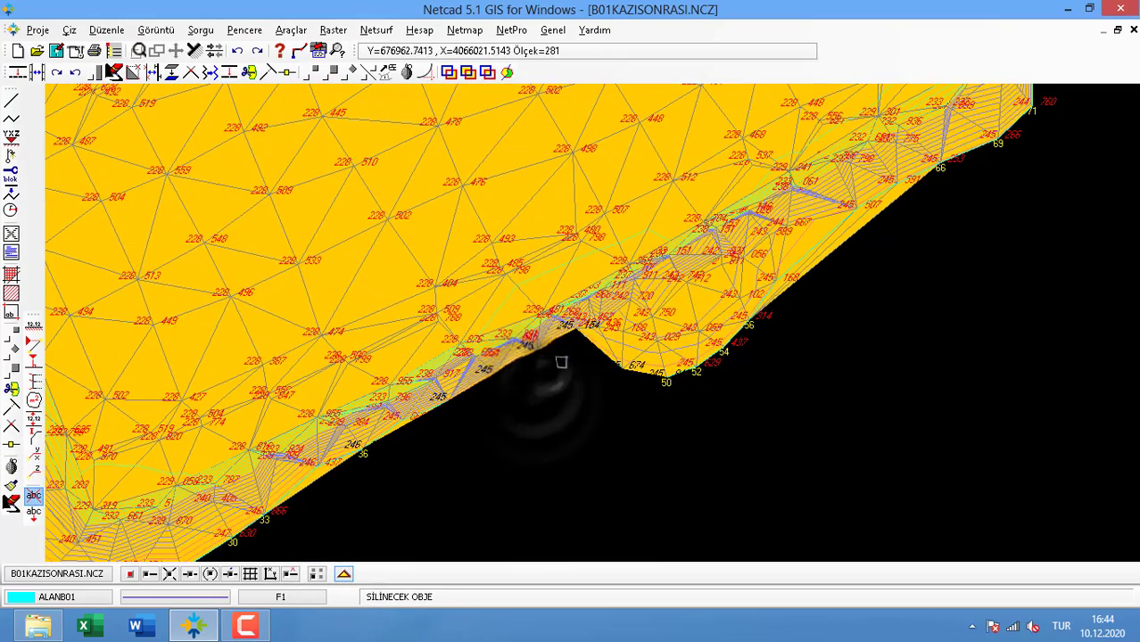
{"action": "scroll", "coordinate": [562, 362], "scroll_direction": "down", "scroll_amount": 3}
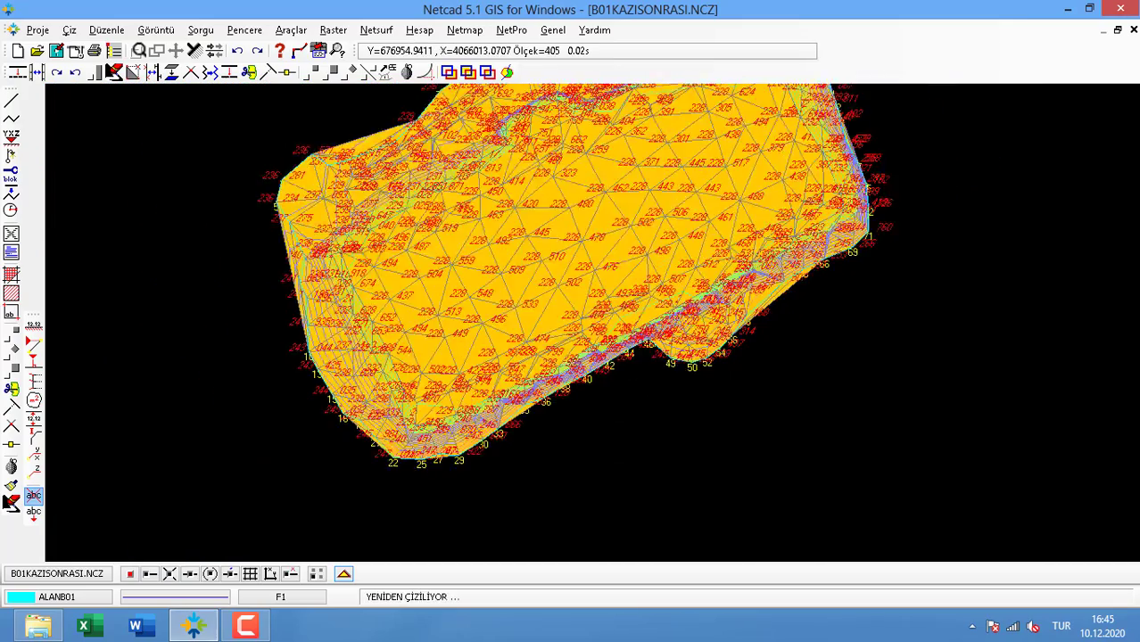
{"action": "scroll", "coordinate": [589, 419], "scroll_direction": "down", "scroll_amount": 5}
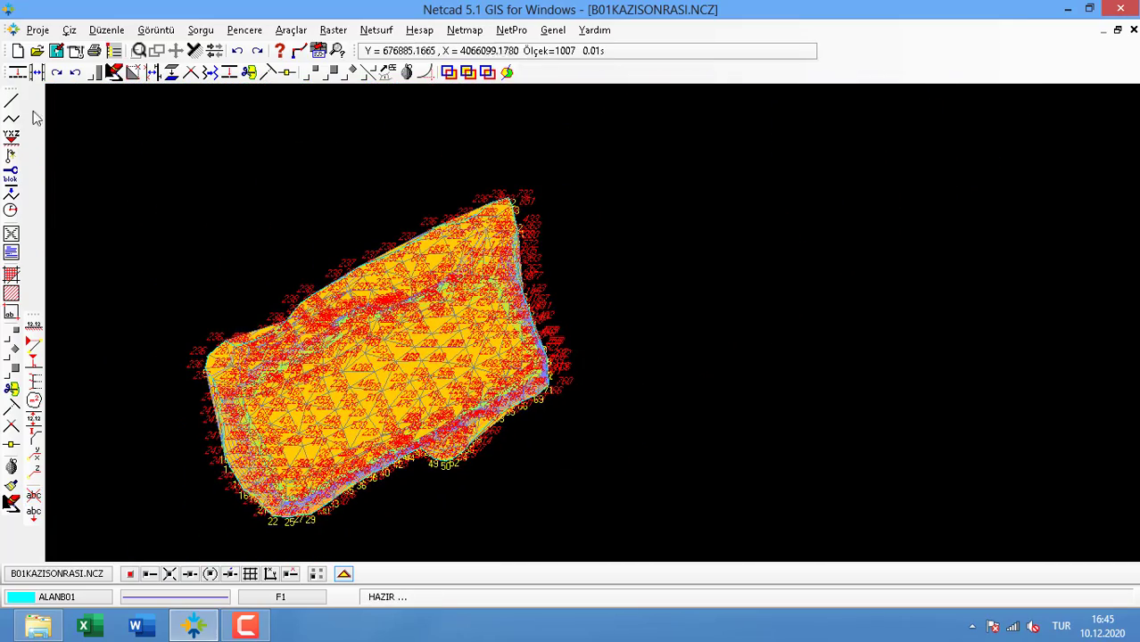
Create a new project and load the point file KAZIONCESI_ALIM.NCN from the B1 B2 folder into the point editor
{"action": "left_click", "coordinate": [18, 51]}
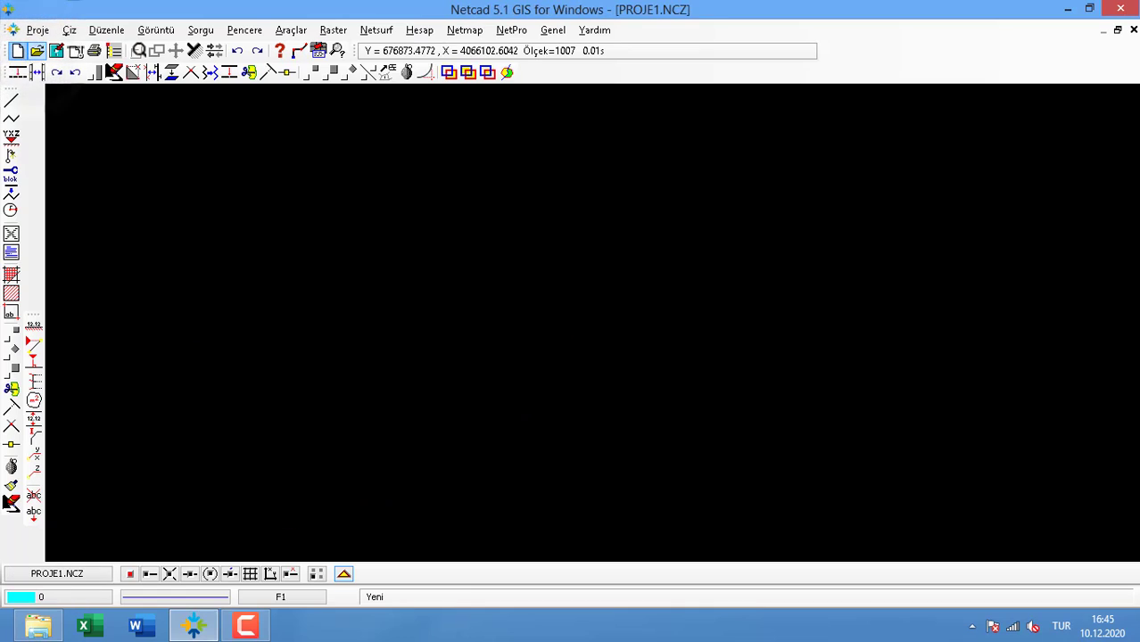
{"action": "left_click", "coordinate": [420, 30]}
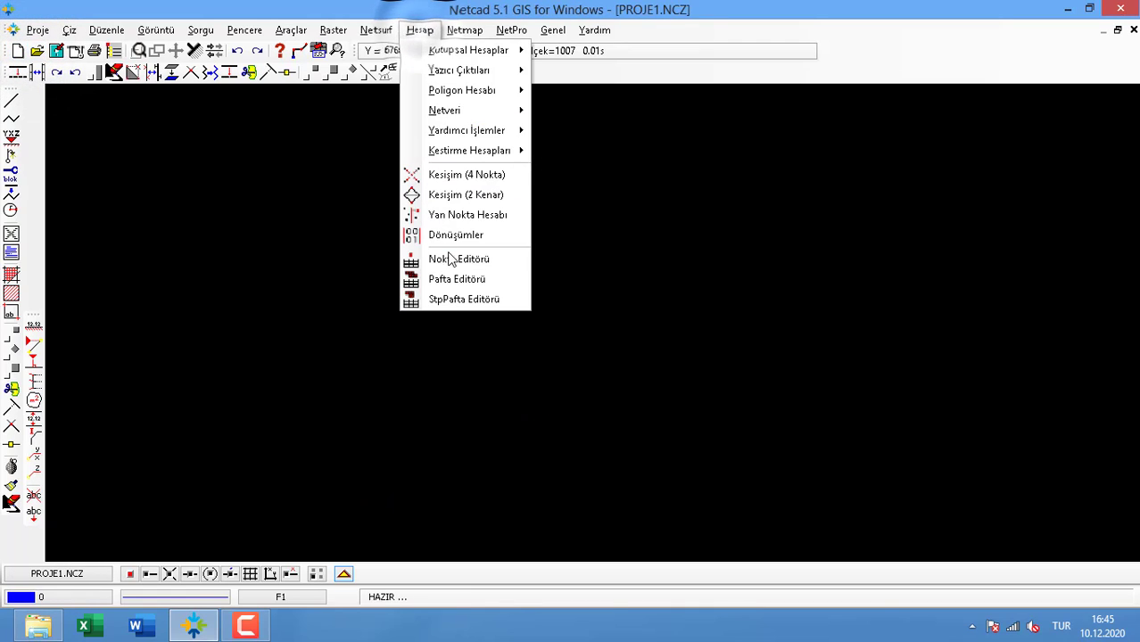
{"action": "left_click", "coordinate": [414, 257]}
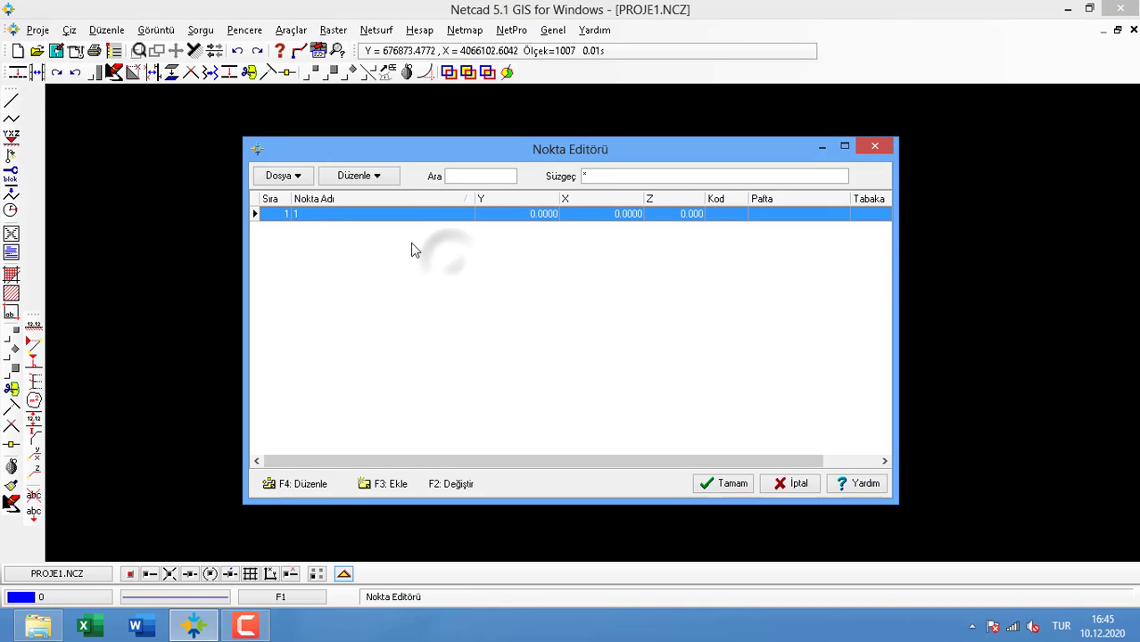
{"action": "left_click", "coordinate": [280, 176]}
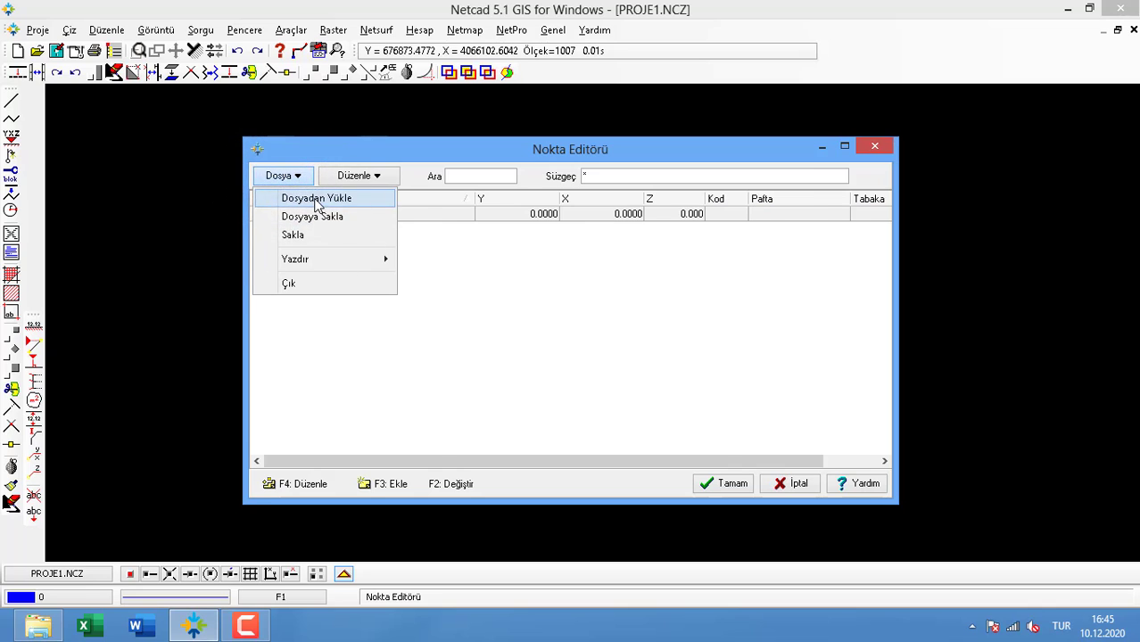
{"action": "left_click", "coordinate": [317, 197]}
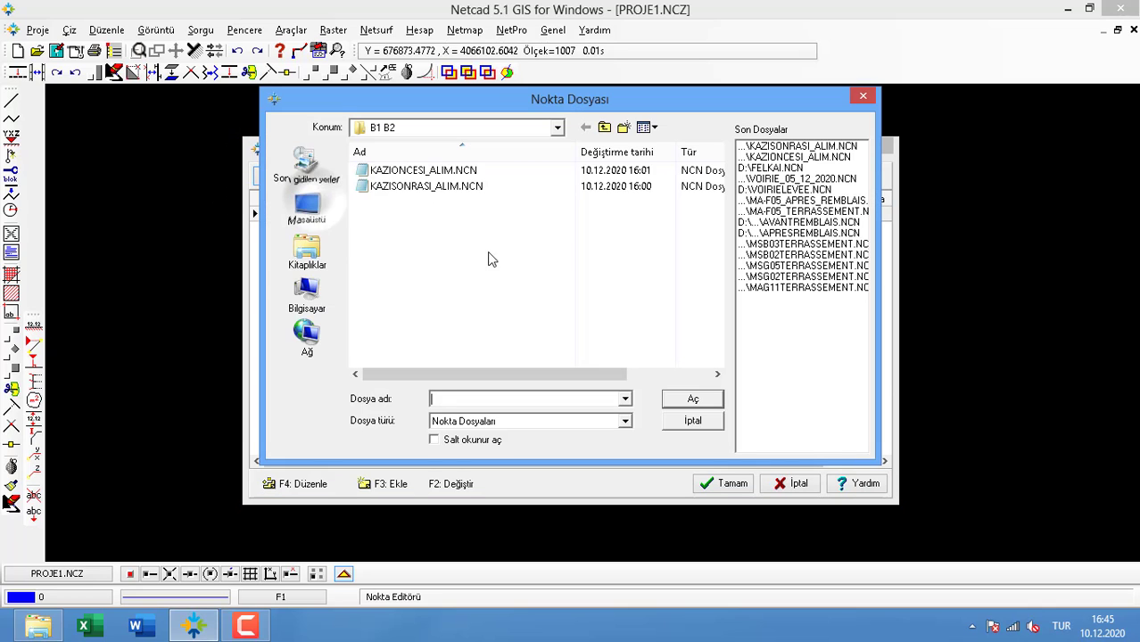
{"action": "left_click", "coordinate": [409, 170]}
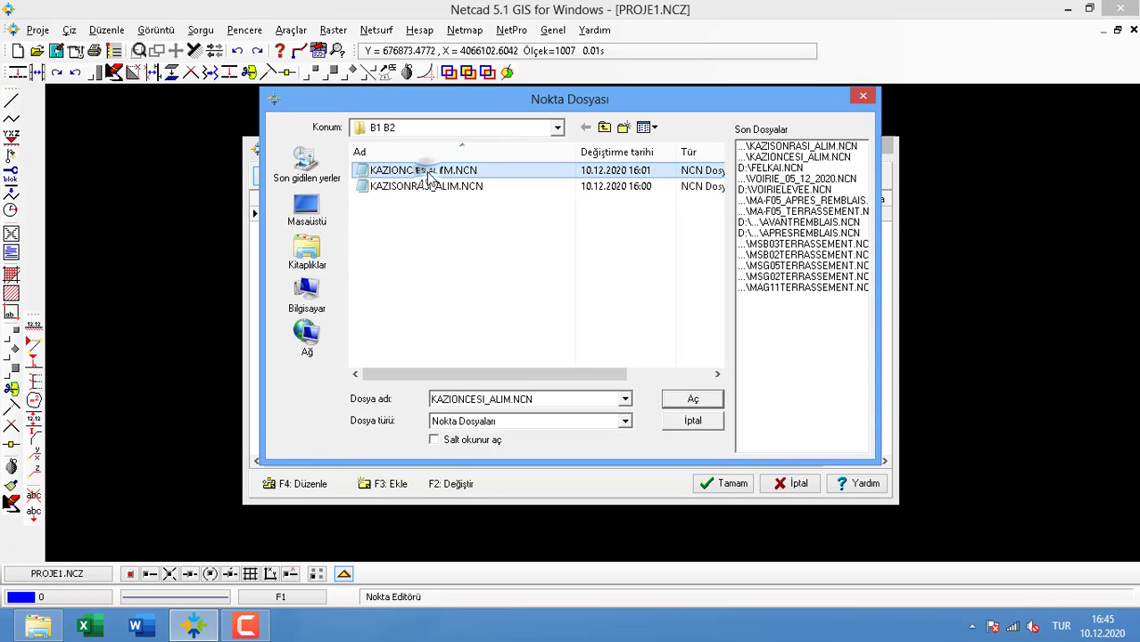
{"action": "left_click", "coordinate": [694, 401]}
{"action": "left_click", "coordinate": [601, 391]}
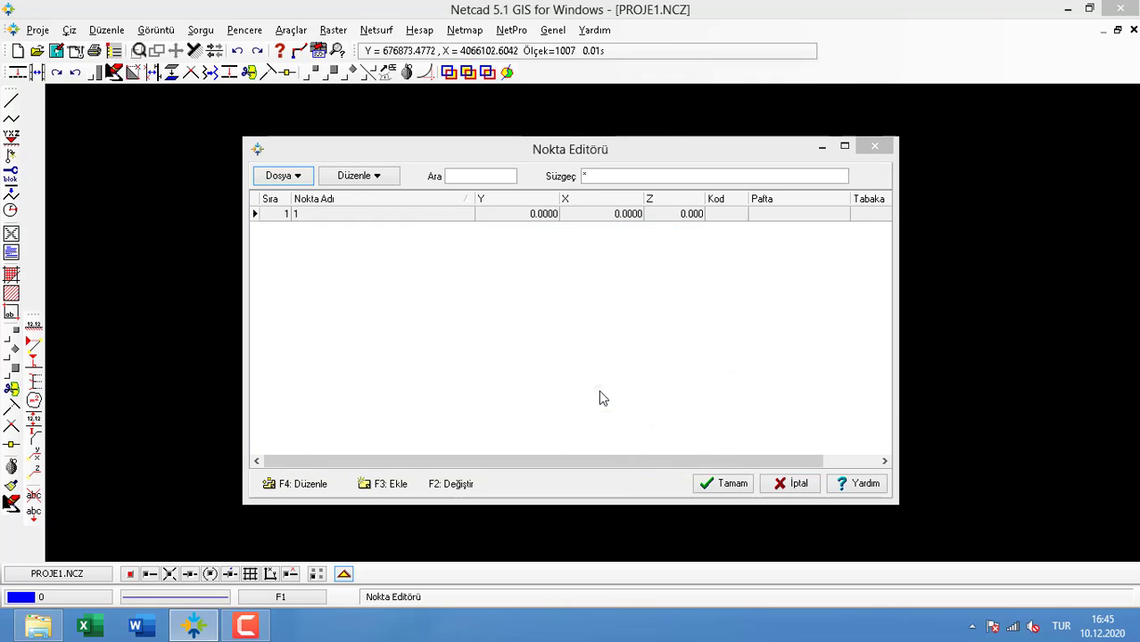
Renumber all loaded points sequentially starting from 1 and add them to the drawing
{"action": "left_click", "coordinate": [373, 183]}
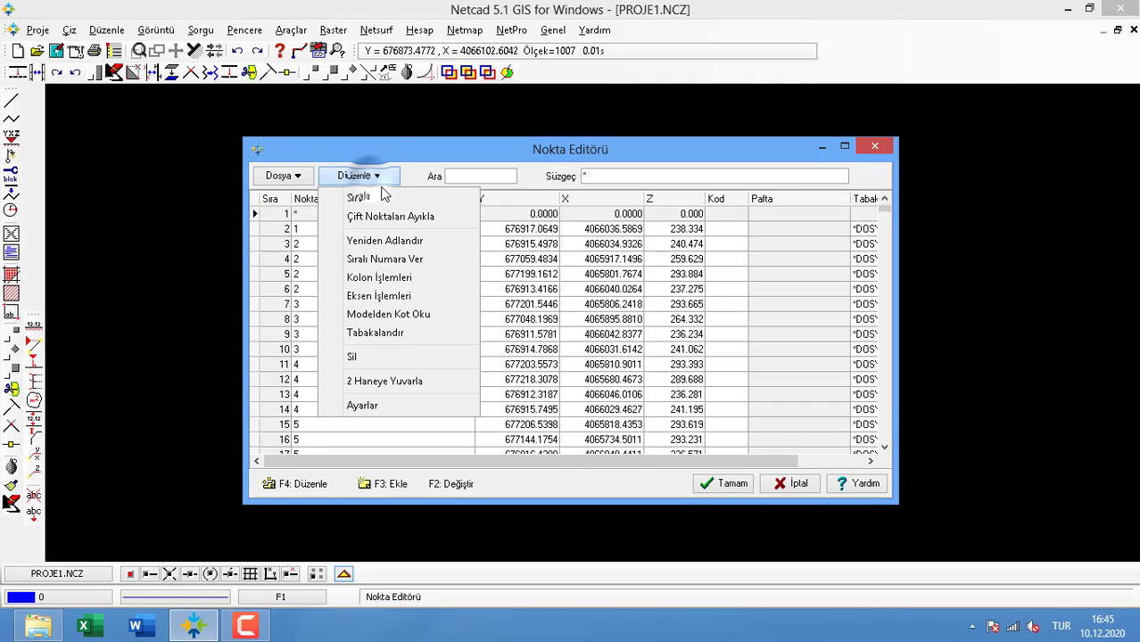
{"action": "left_click", "coordinate": [375, 257]}
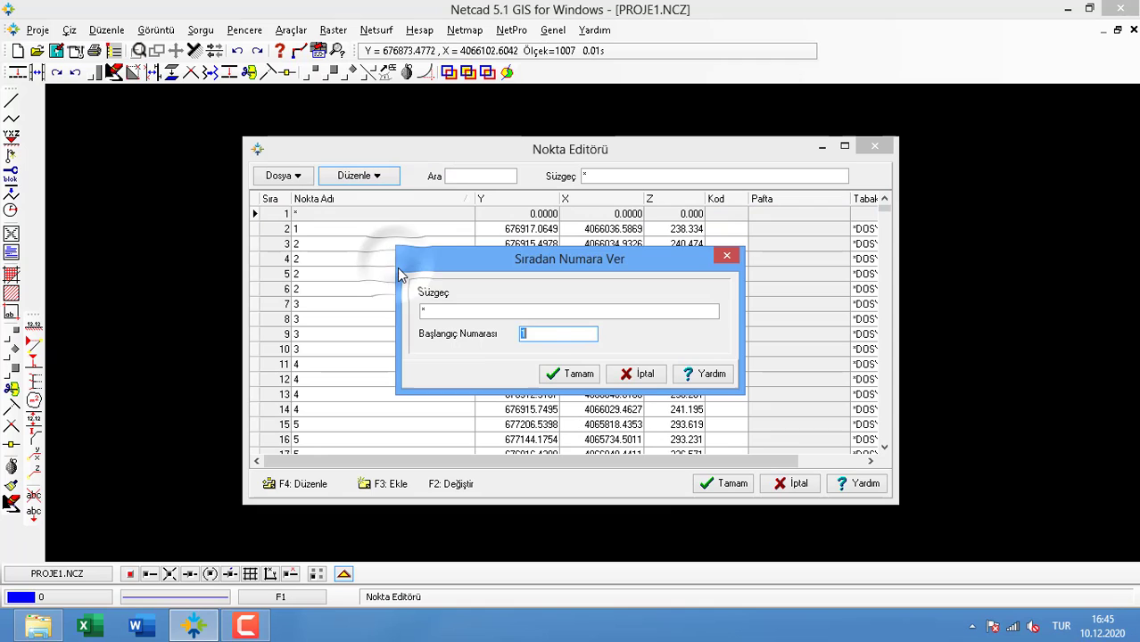
{"action": "left_click", "coordinate": [569, 373]}
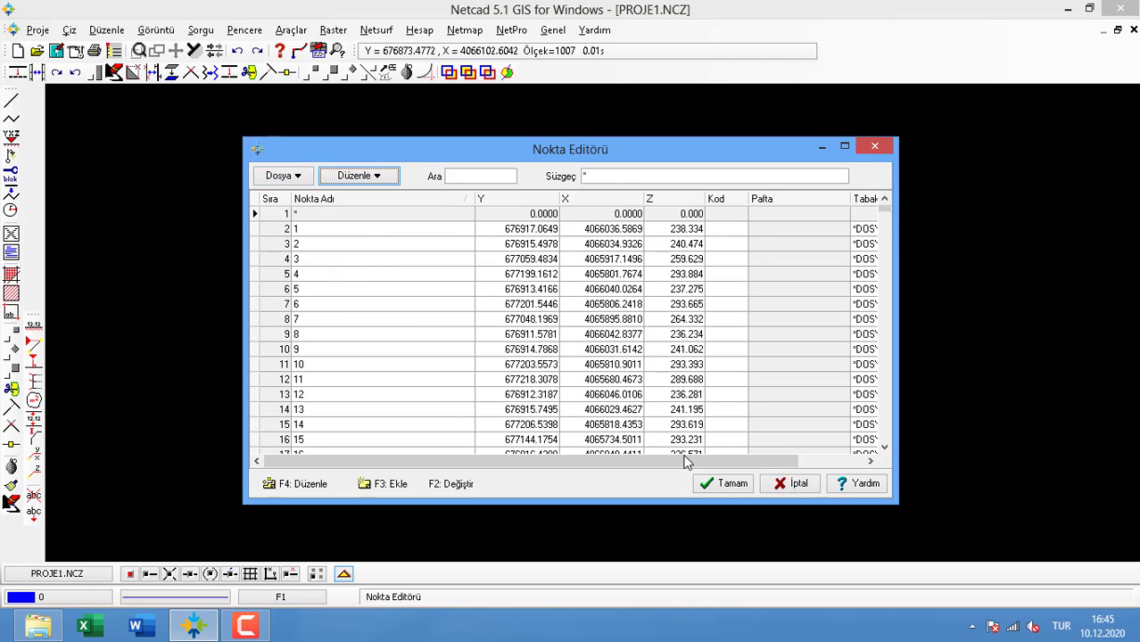
{"action": "left_click", "coordinate": [711, 486]}
{"action": "left_click", "coordinate": [601, 358]}
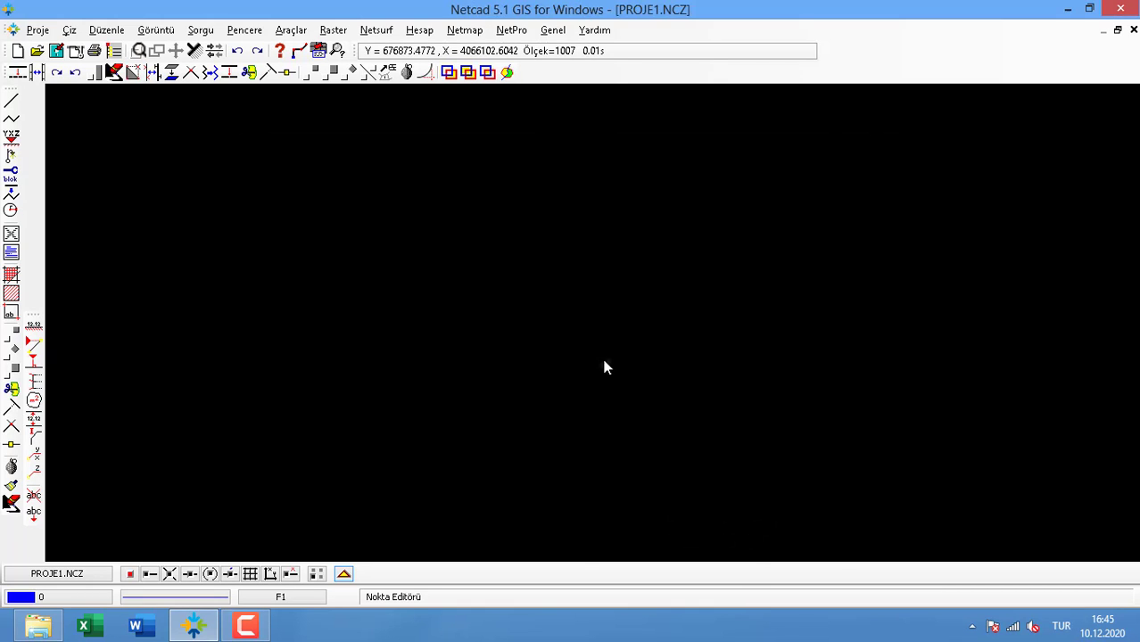
Triangulate all the survey points into a surface model on the UCGEN_MODEL layer, using only point objects
{"action": "scroll", "coordinate": [578, 357], "scroll_direction": "down", "scroll_amount": 2}
{"action": "middle_click_drag", "start_coordinate": [578, 357], "coordinate": [352, 242]}
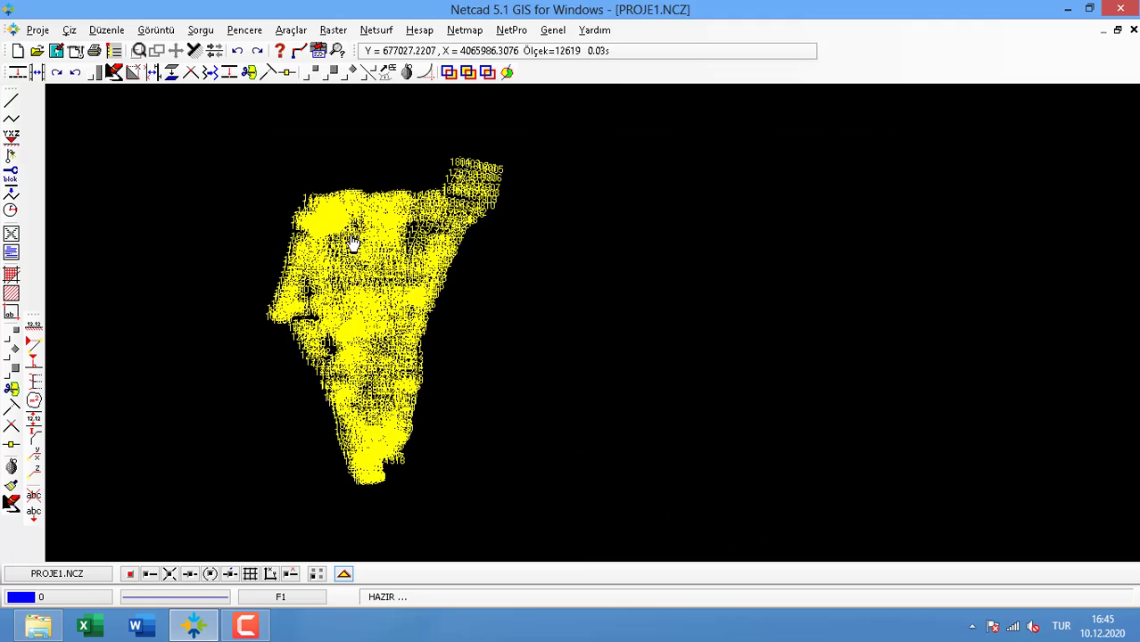
{"action": "left_click", "coordinate": [379, 34]}
{"action": "left_click", "coordinate": [427, 159]}
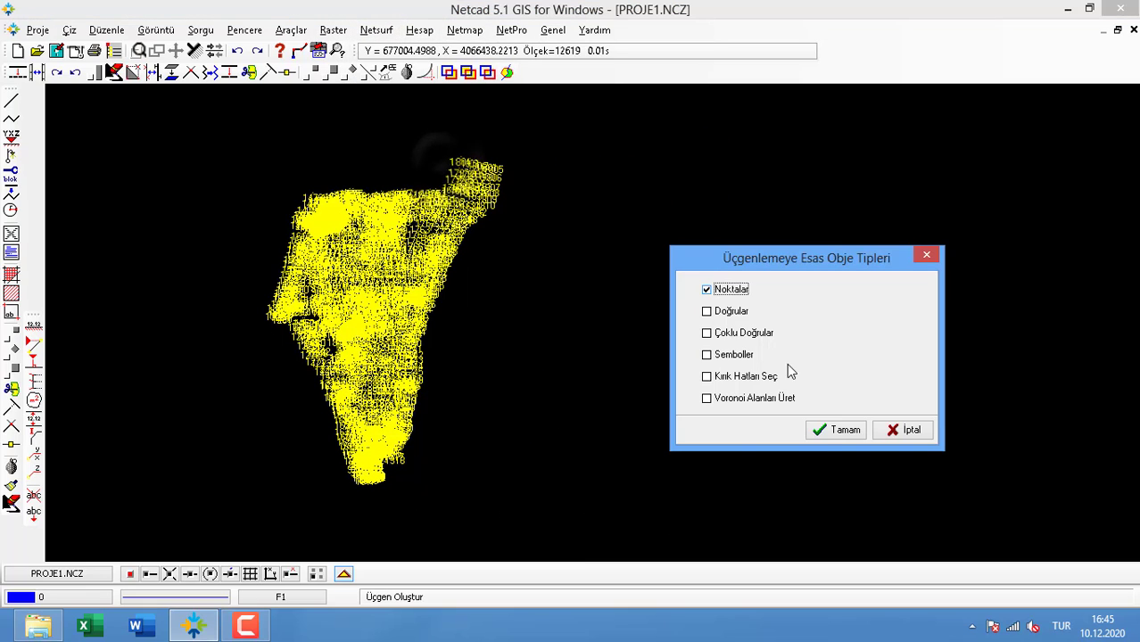
{"action": "left_click", "coordinate": [822, 431]}
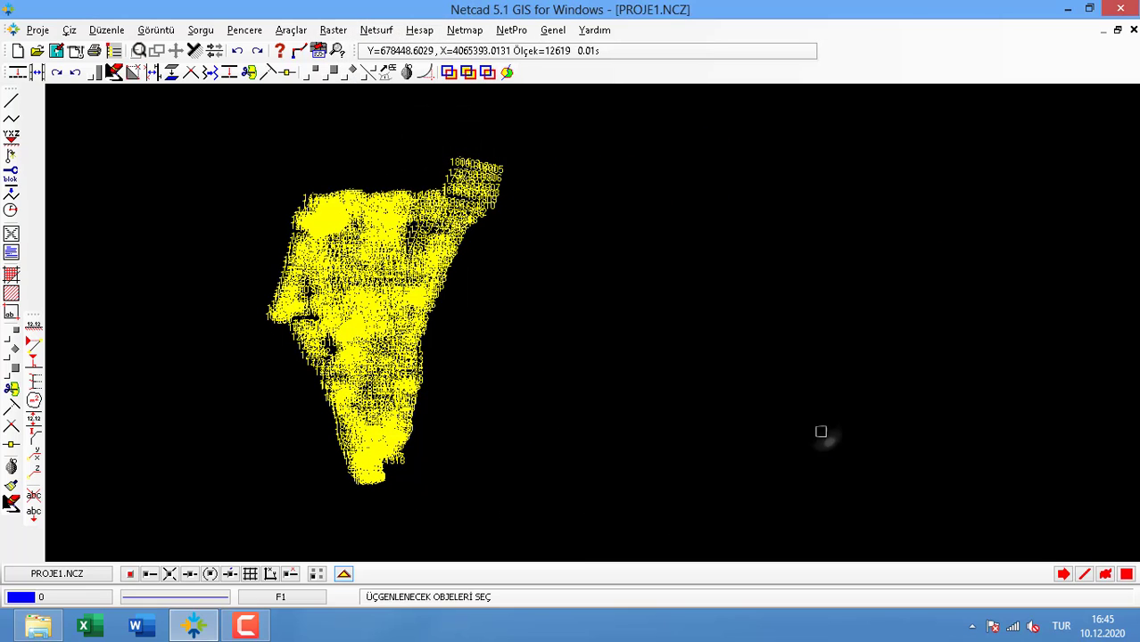
{"action": "left_click", "coordinate": [1064, 573]}
{"action": "right_click", "coordinate": [500, 280]}
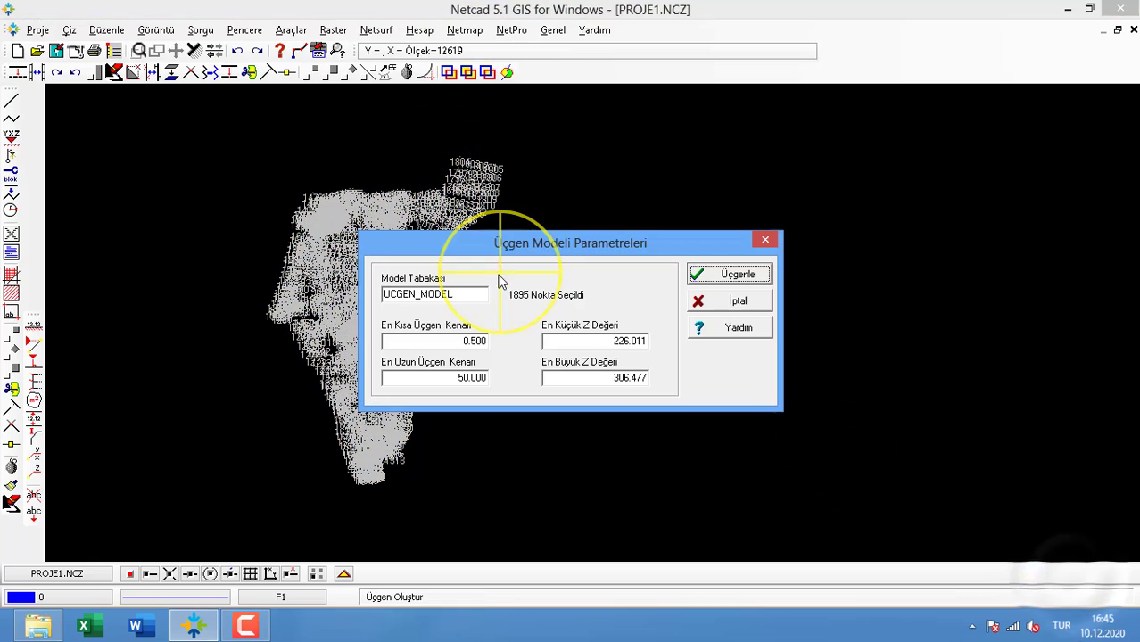
{"action": "double_click", "coordinate": [451, 377]}
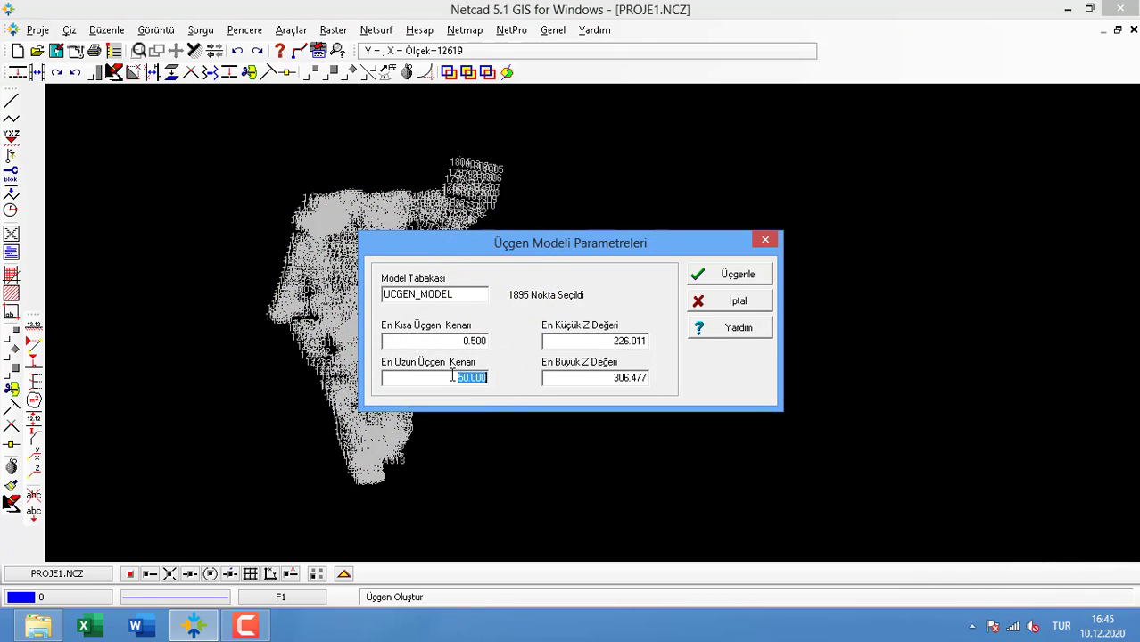
{"action": "left_click", "coordinate": [730, 276]}
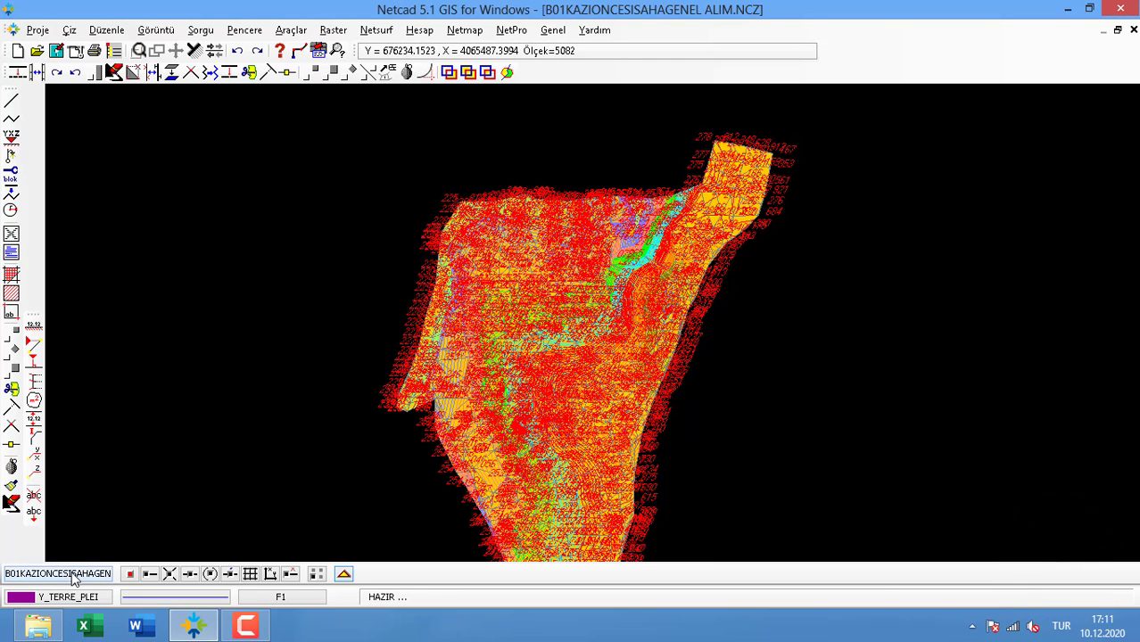
Transfer the B1ALAN area from the B01KAZISONRASI.NCZ project into B01KAZIONCESISAHAGENEL ALIM.NCZ at its original coordinates
{"action": "left_click", "coordinate": [74, 580]}
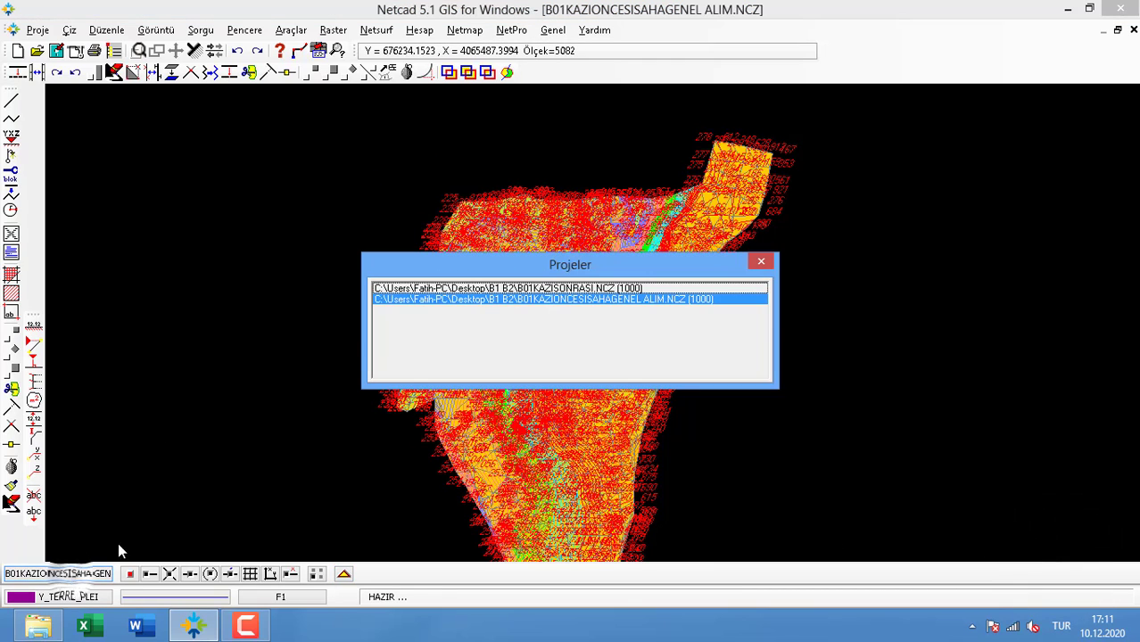
{"action": "double_click", "coordinate": [569, 288]}
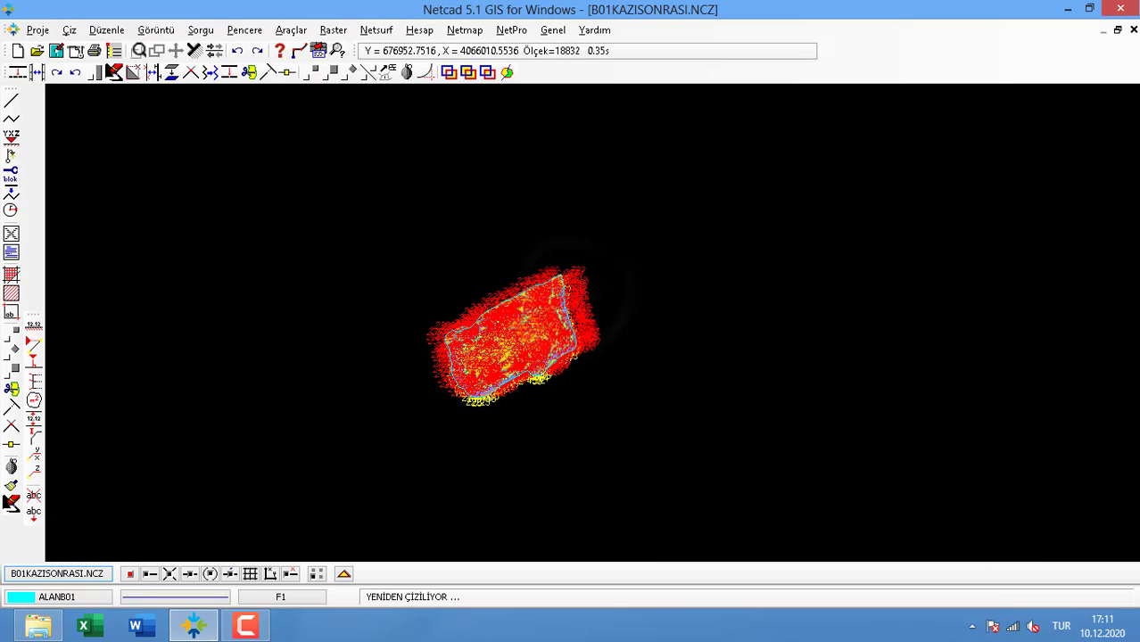
{"action": "left_click", "coordinate": [11, 337]}
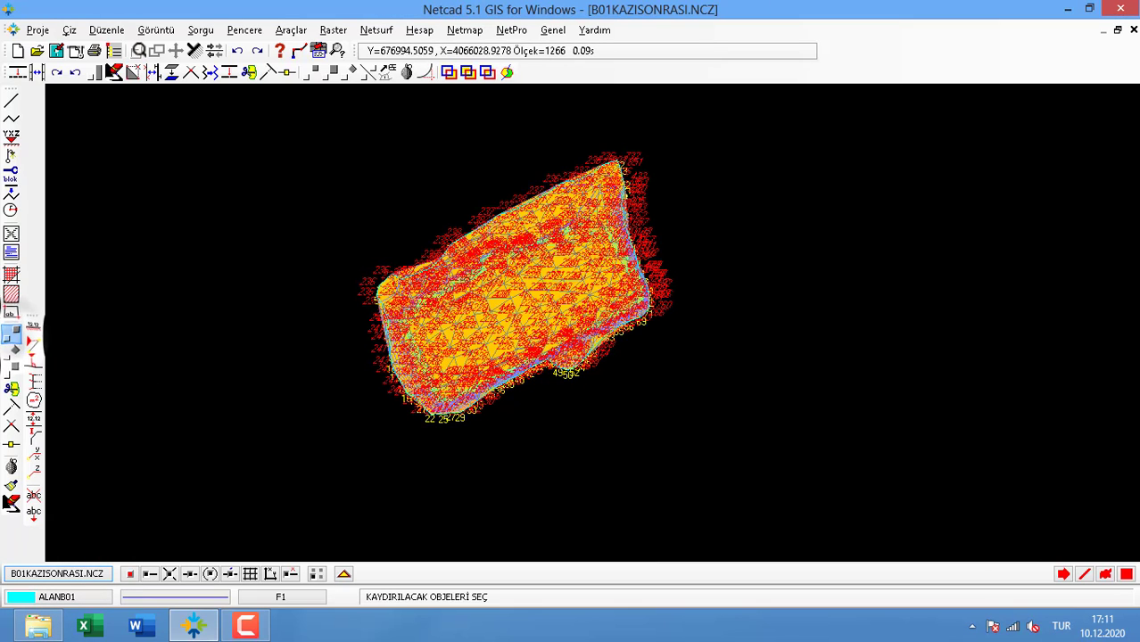
{"action": "left_click", "coordinate": [641, 335]}
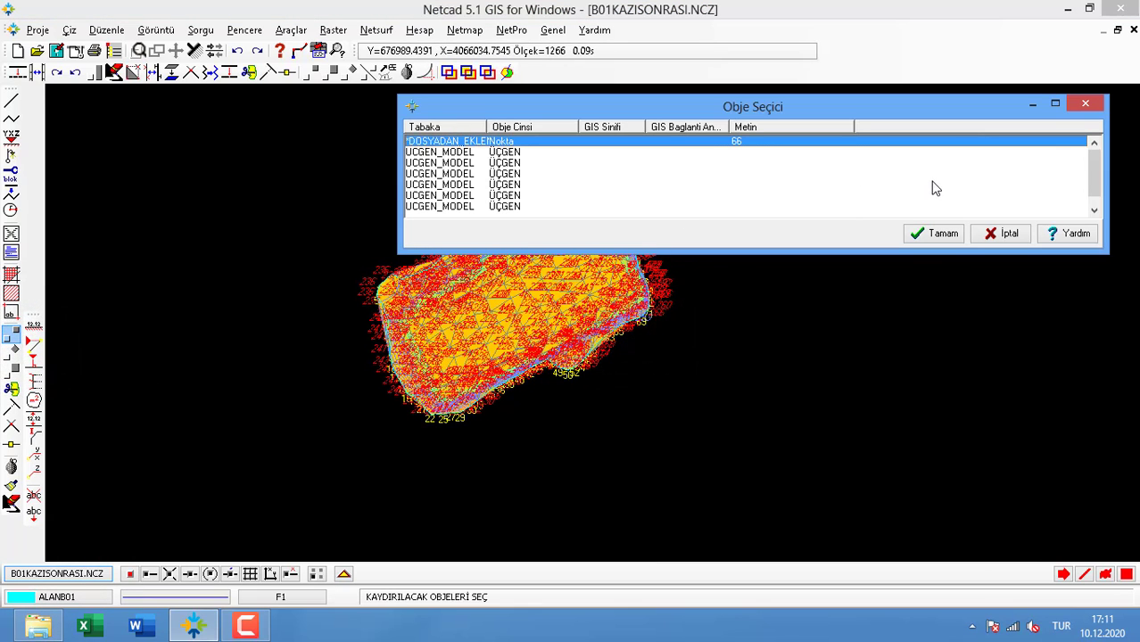
{"action": "left_click_drag", "start_coordinate": [1097, 170], "coordinate": [1096, 178]}
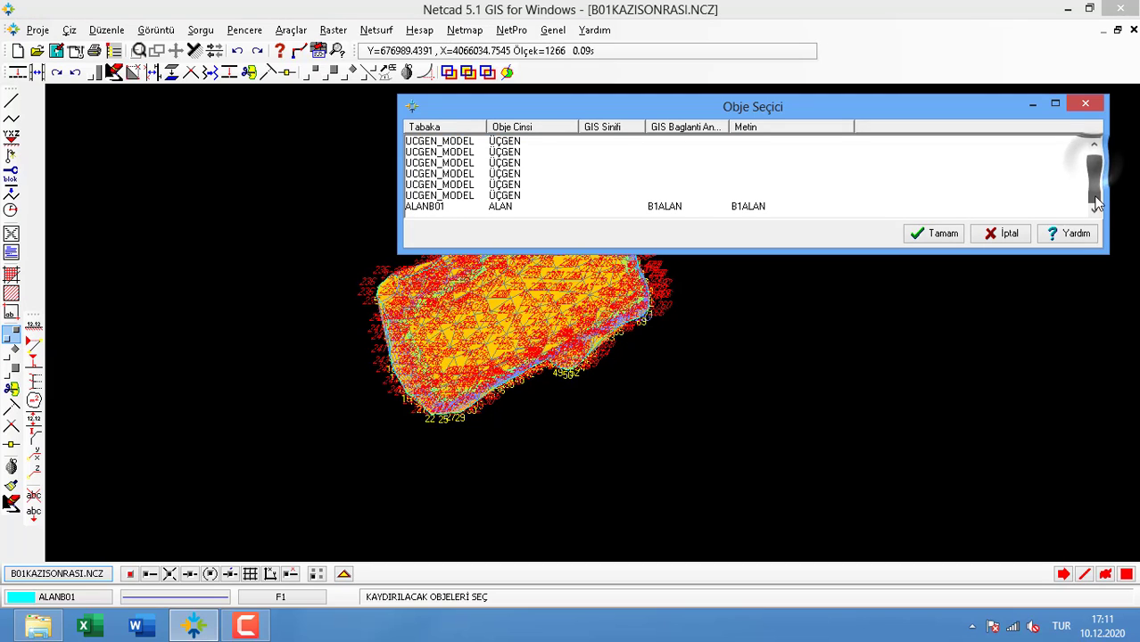
{"action": "left_click", "coordinate": [705, 206]}
{"action": "left_click", "coordinate": [939, 234]}
{"action": "right_click", "coordinate": [687, 322]}
{"action": "left_click", "coordinate": [608, 297]}
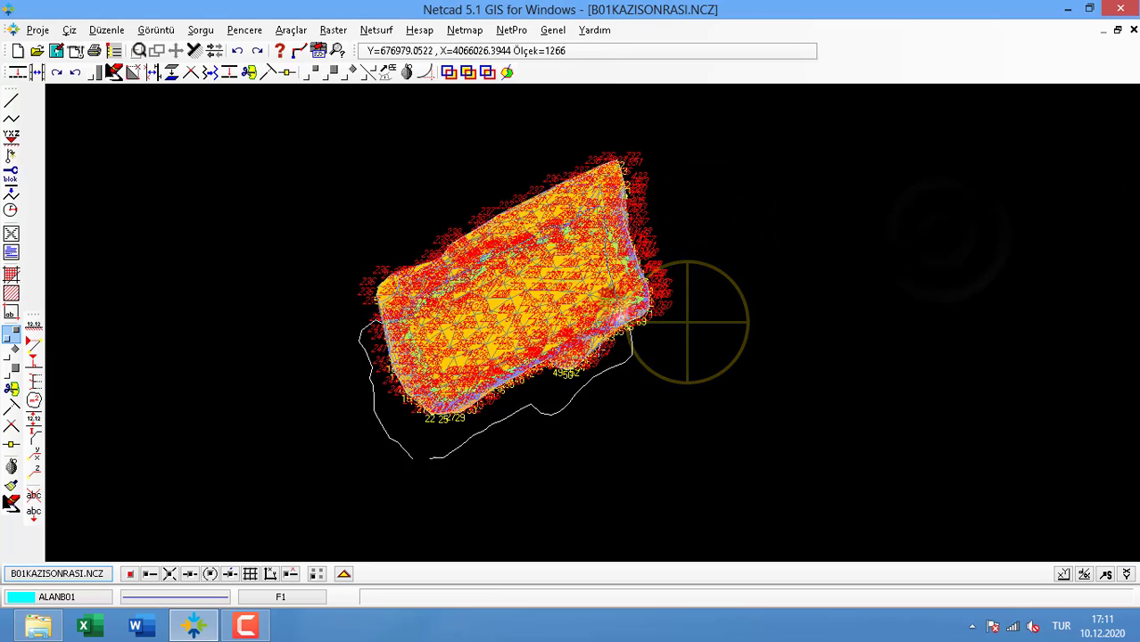
{"action": "left_click", "coordinate": [58, 574]}
{"action": "left_click", "coordinate": [572, 300]}
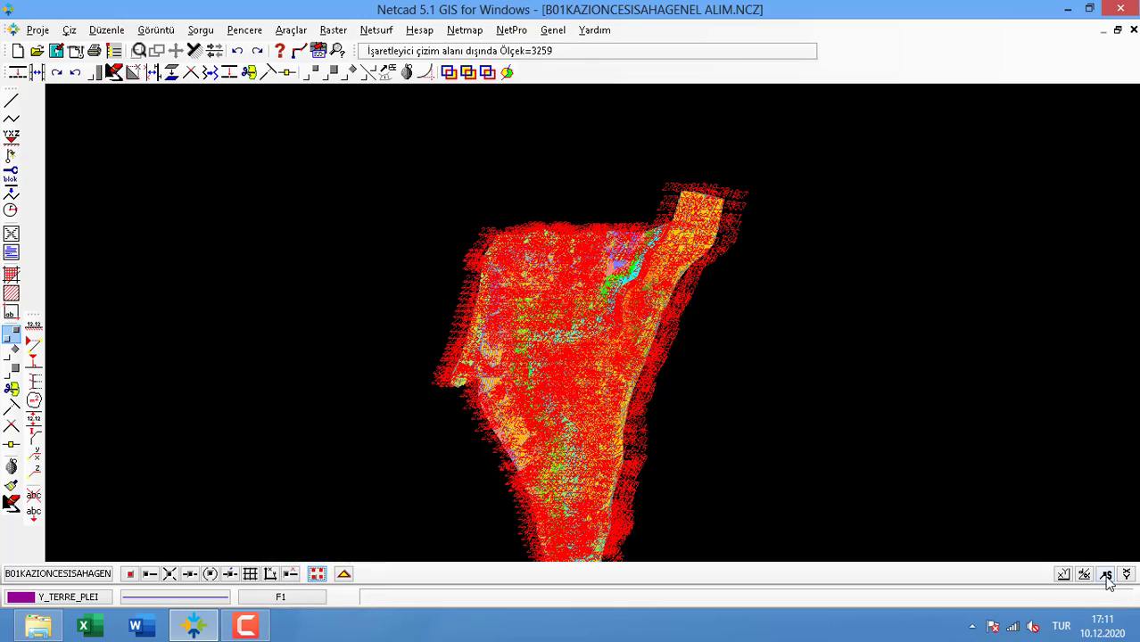
{"action": "scroll", "coordinate": [526, 272], "scroll_direction": "up", "scroll_amount": 5}
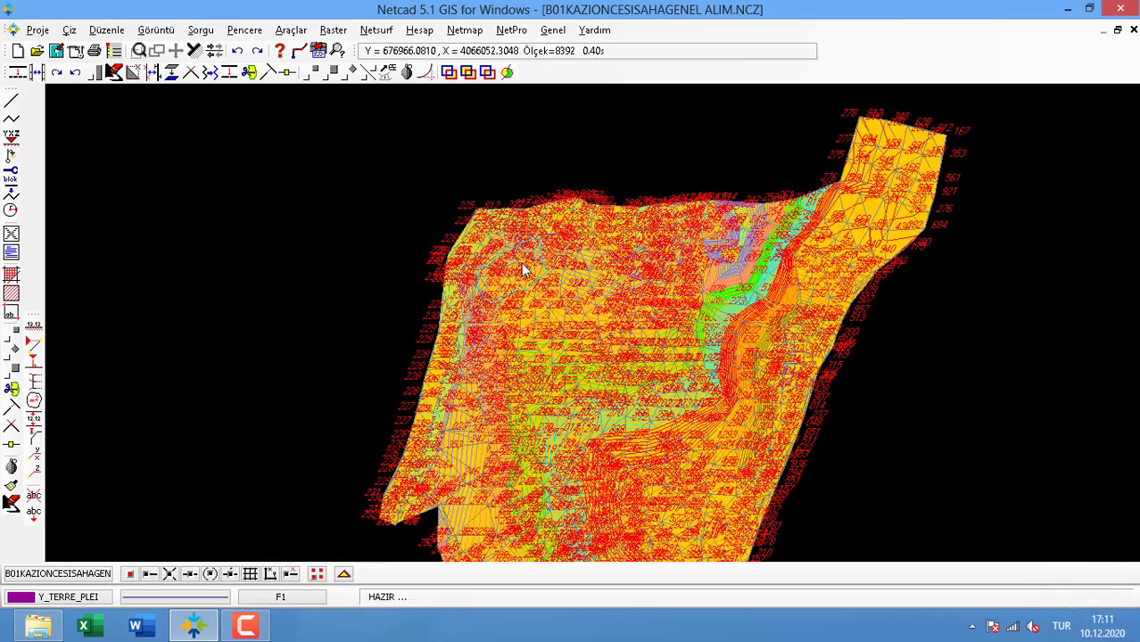
{"action": "scroll", "coordinate": [525, 277], "scroll_direction": "up", "scroll_amount": 4}
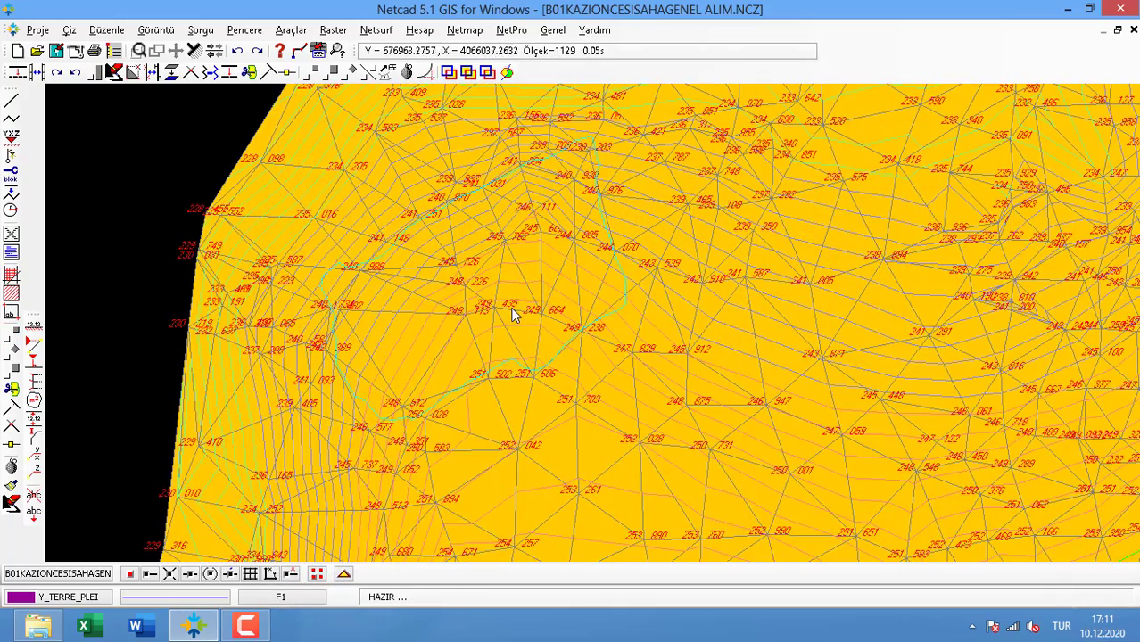
Create a magenta layer named GUZERGAH and make it the current layer
{"action": "scroll", "coordinate": [516, 312], "scroll_direction": "down", "scroll_amount": 3}
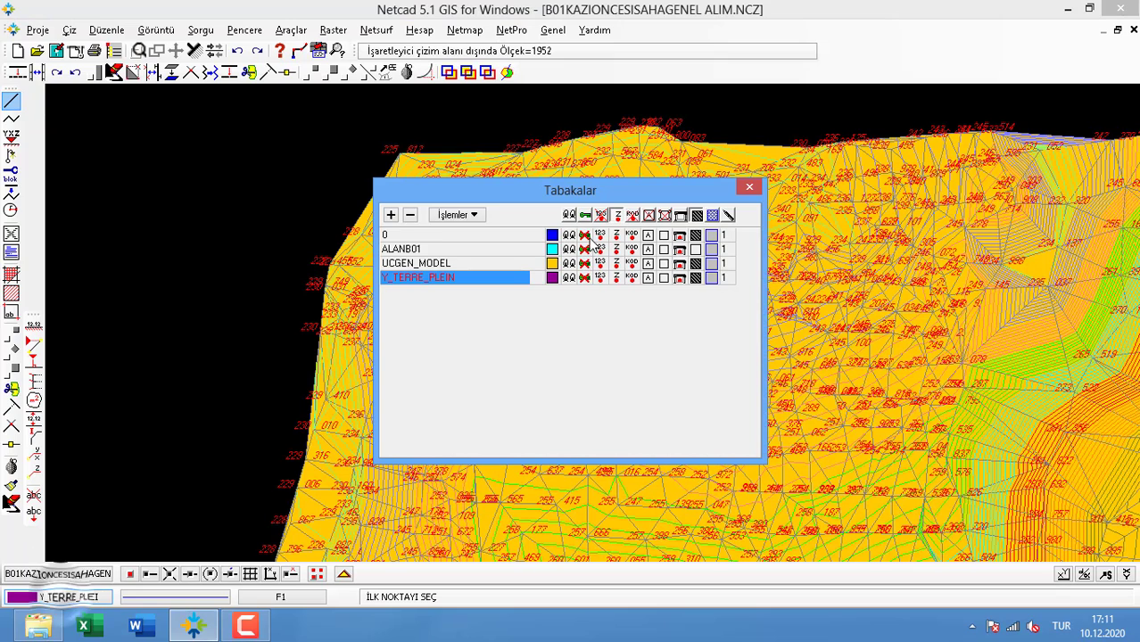
{"action": "left_click", "coordinate": [390, 215]}
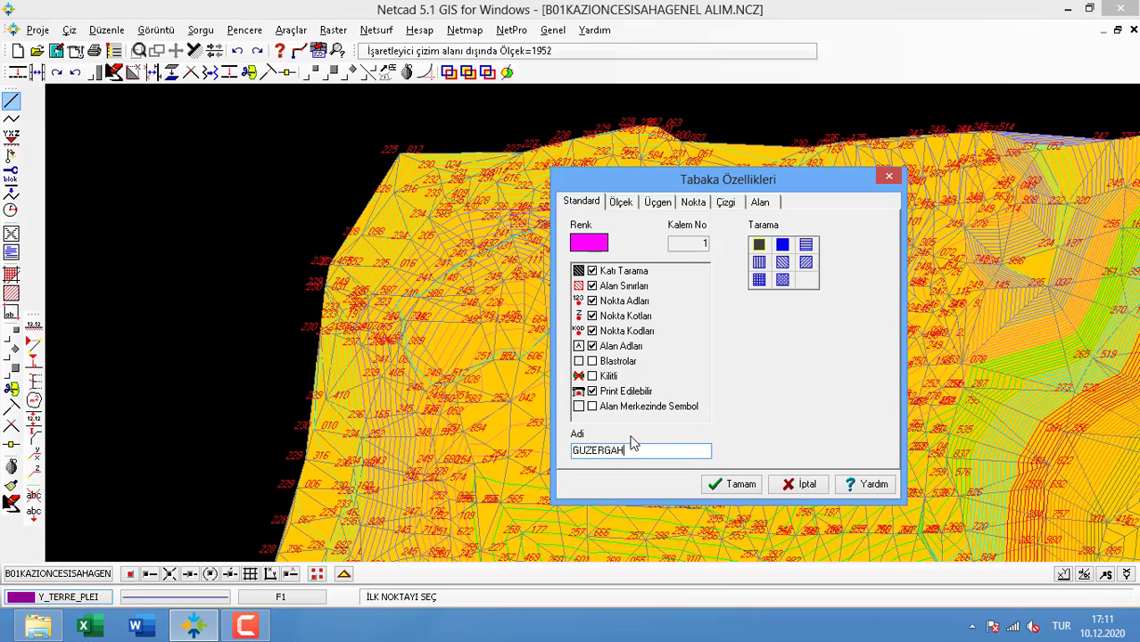
{"action": "left_click", "coordinate": [723, 485]}
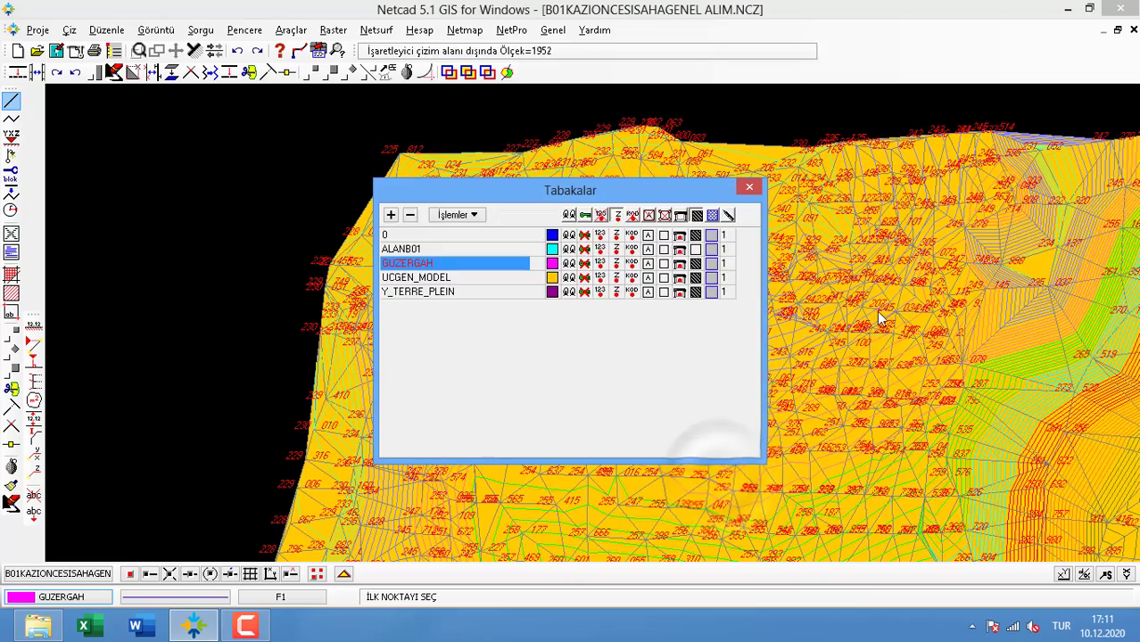
{"action": "key", "text": "Escape"}
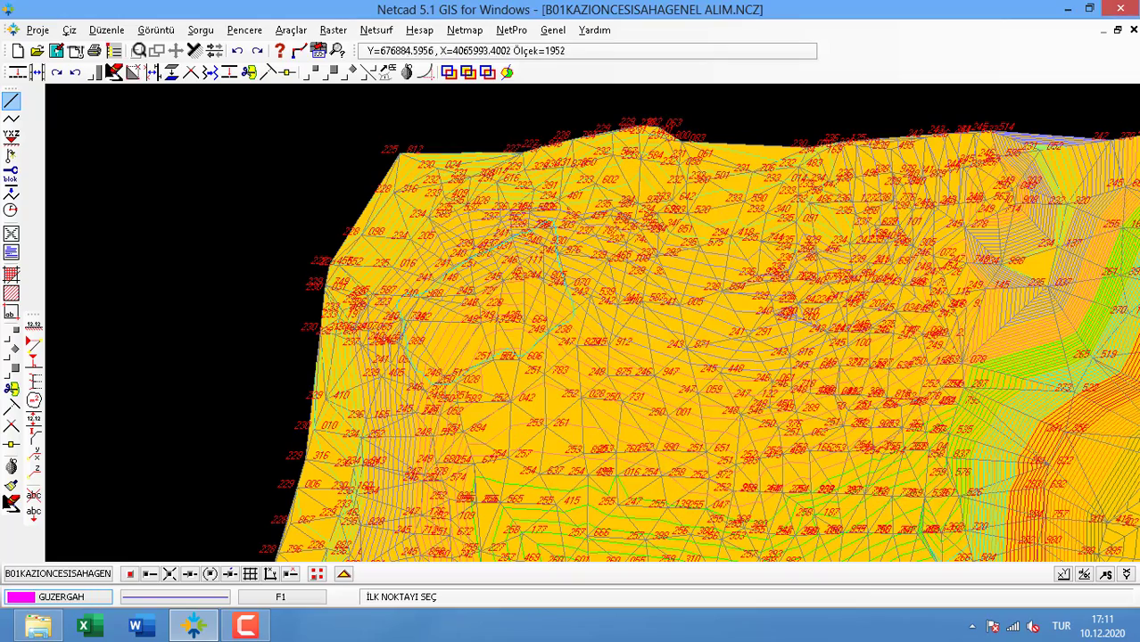
Draw a straight route line on the GUZERGAH layer, running diagonally through the B1ALAN area and past its boundary at both ends
{"action": "scroll", "coordinate": [401, 354], "scroll_direction": "up", "scroll_amount": 2}
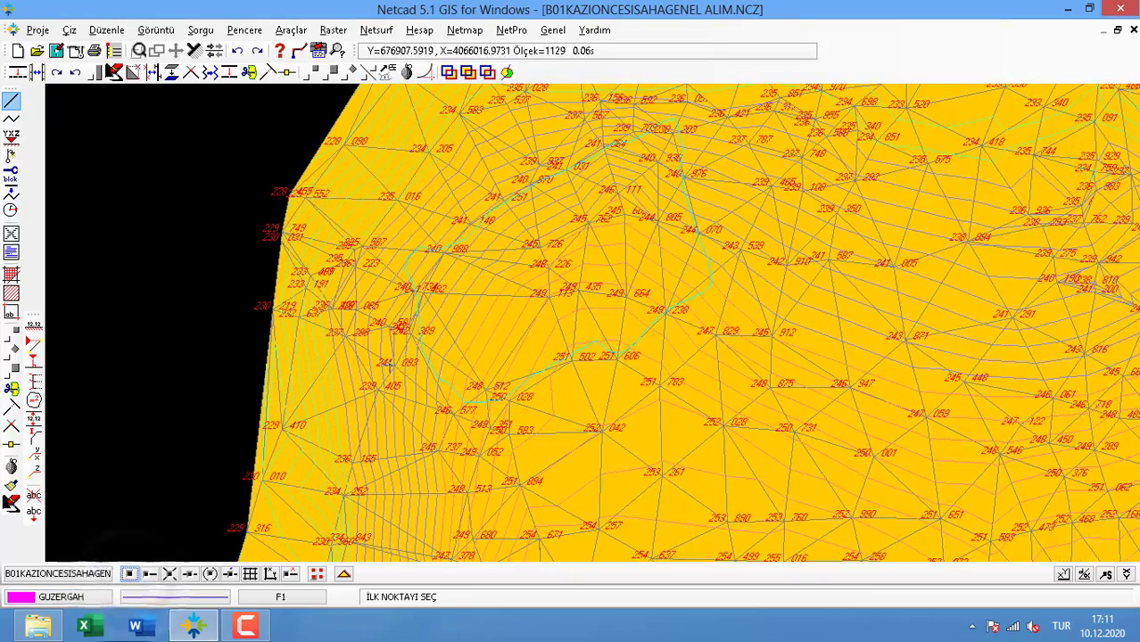
{"action": "left_click", "coordinate": [392, 366]}
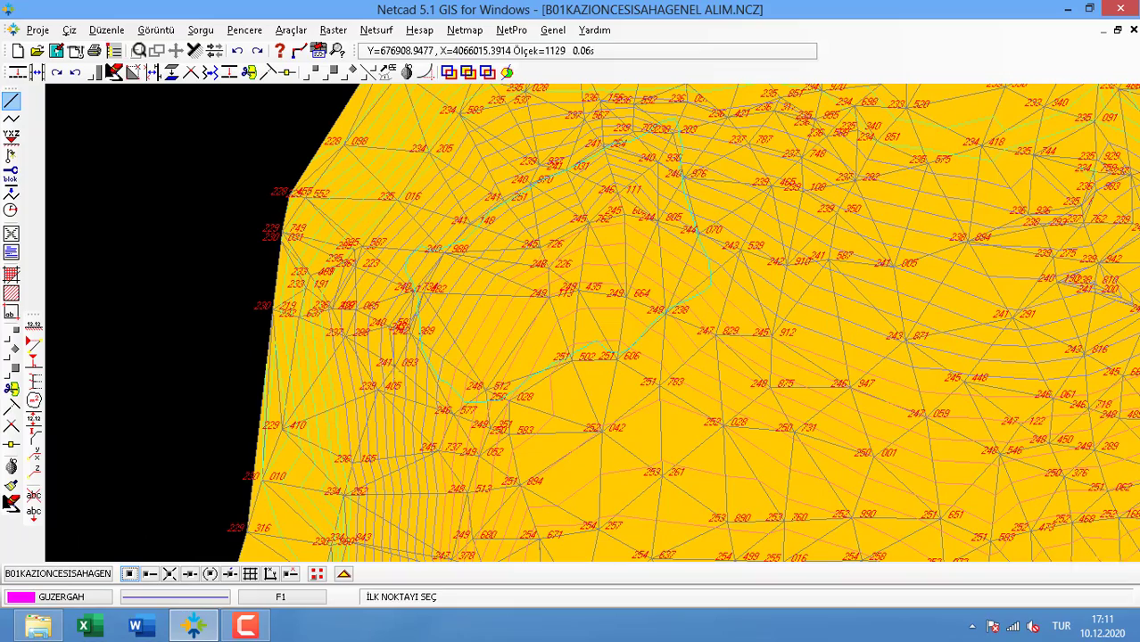
{"action": "left_click", "coordinate": [740, 194]}
{"action": "middle_click_drag", "start_coordinate": [404, 331], "coordinate": [348, 390]}
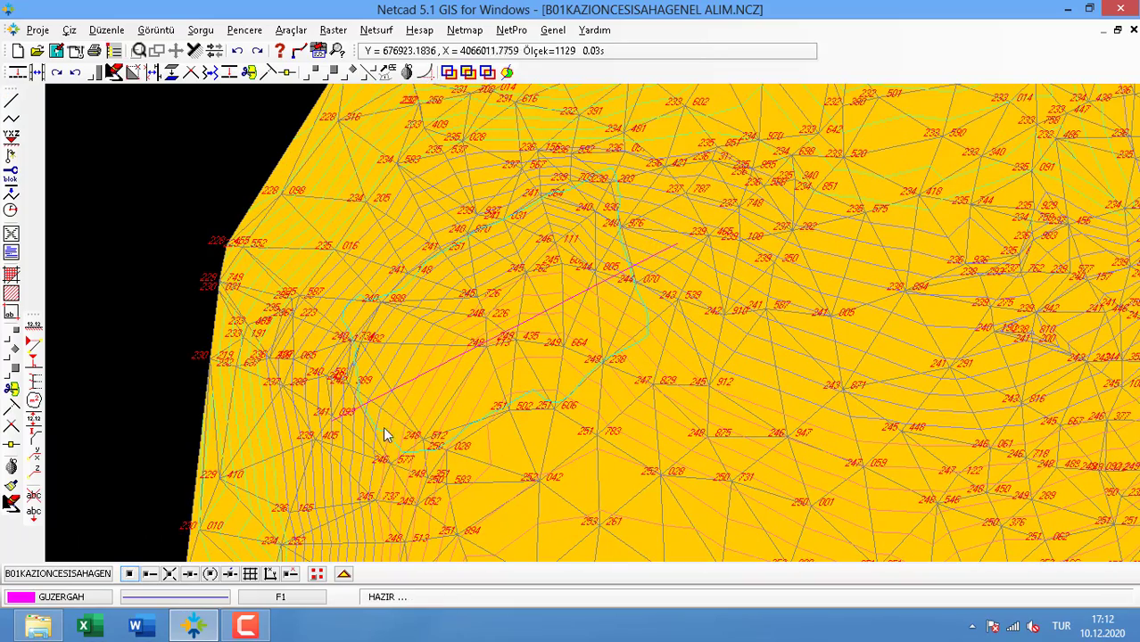
Define a route file named GUZERGAHB01 from the magenta line, using the Someler method and a starting kilometre of 0
{"action": "left_click", "coordinate": [376, 30]}
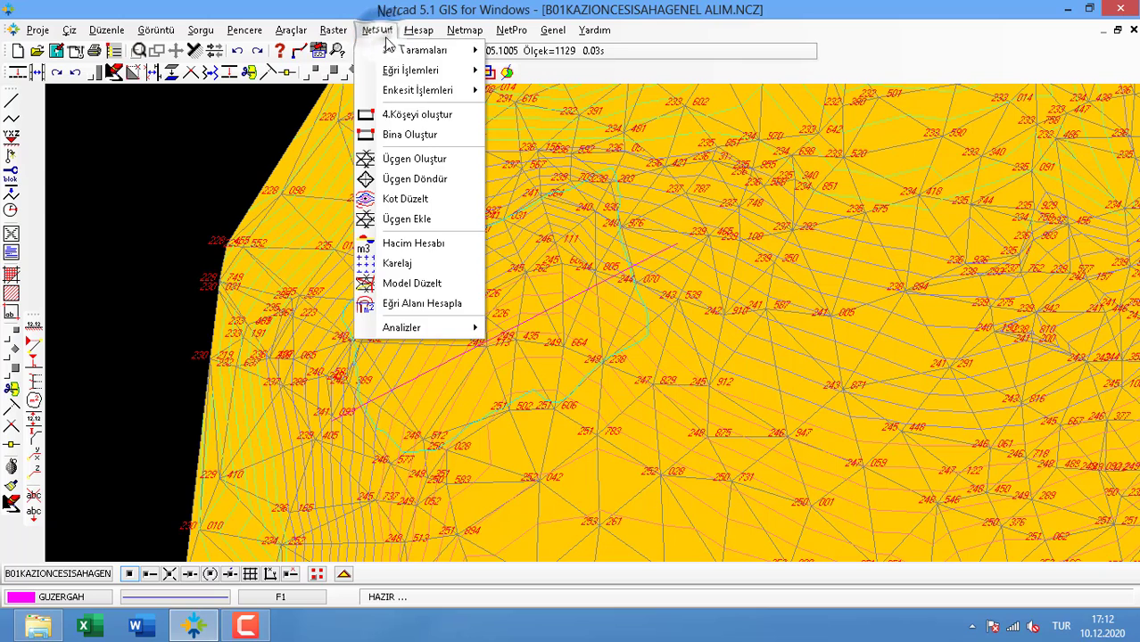
{"action": "mouse_move", "coordinate": [433, 89]}
{"action": "left_click", "coordinate": [504, 91]}
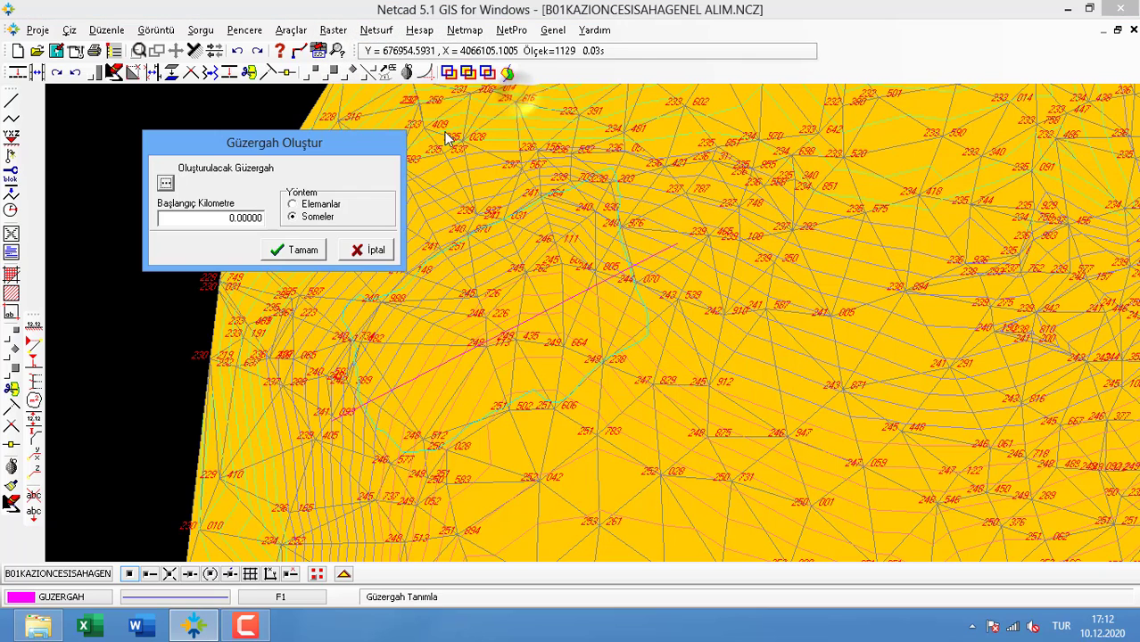
{"action": "left_click", "coordinate": [166, 184]}
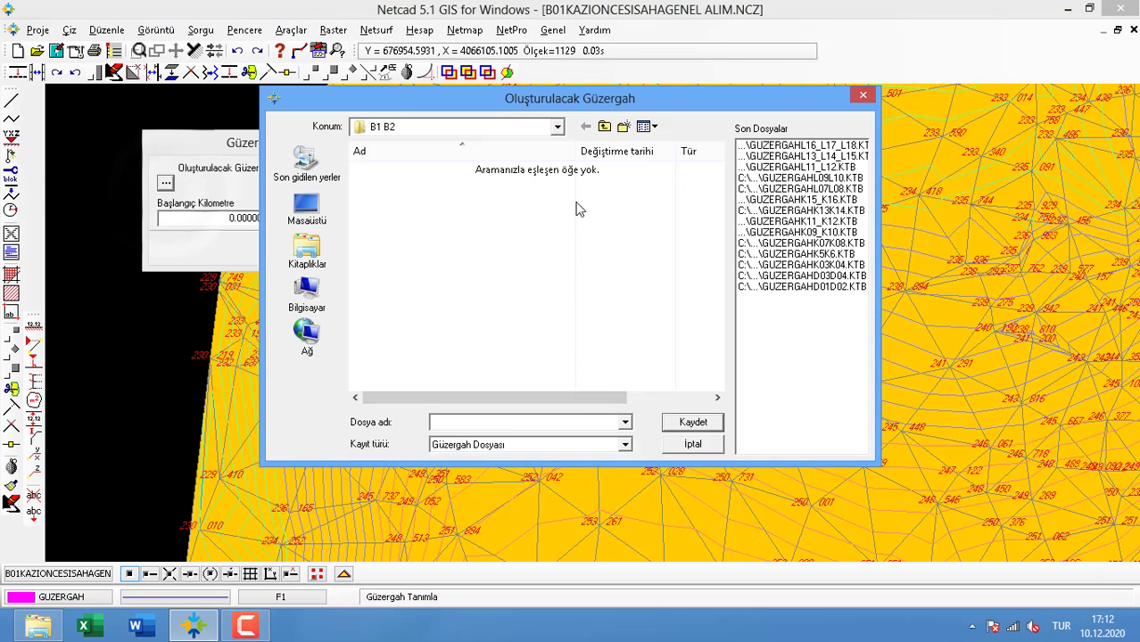
{"action": "left_click", "coordinate": [513, 421]}
{"action": "type", "text": "GUZERGAHB01"}
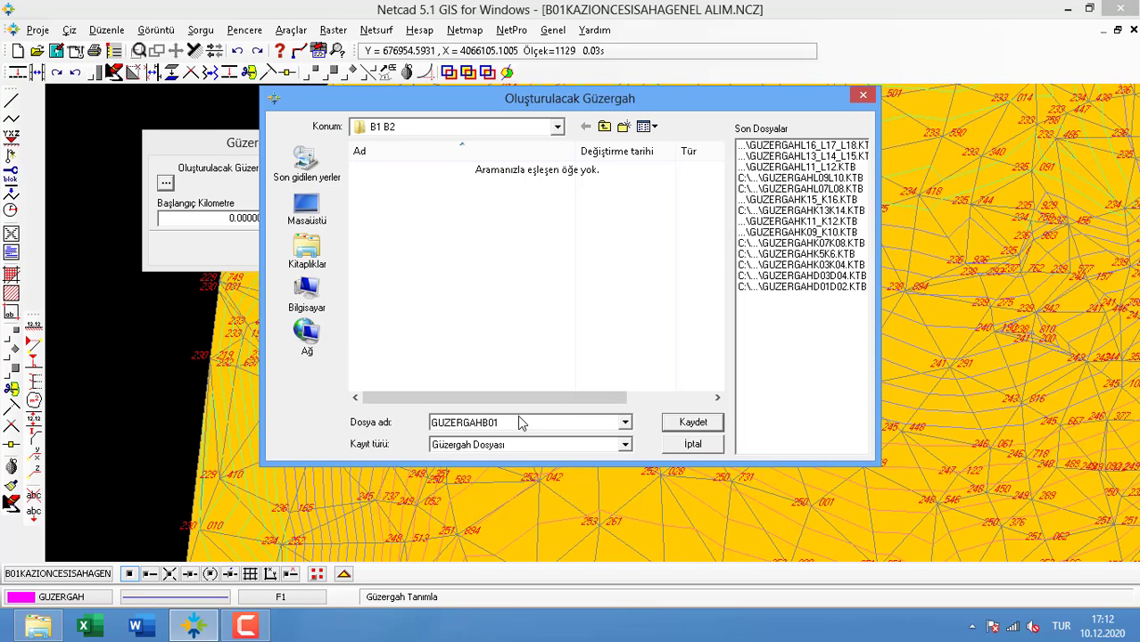
{"action": "left_click", "coordinate": [693, 422]}
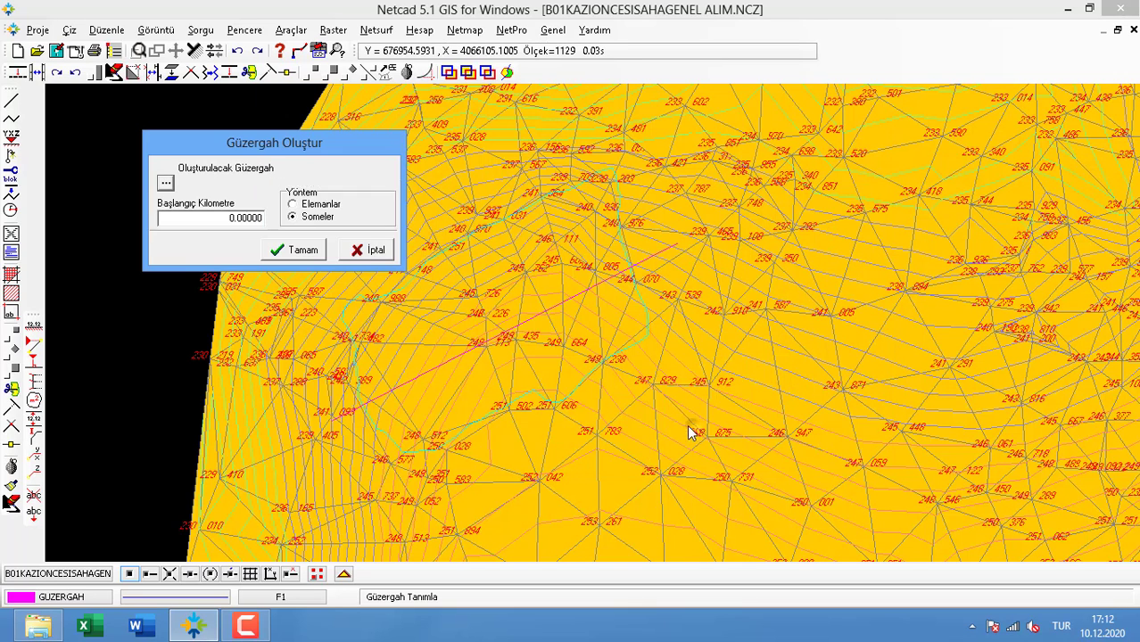
{"action": "left_click", "coordinate": [303, 251]}
{"action": "scroll", "coordinate": [356, 394], "scroll_direction": "up", "scroll_amount": 3}
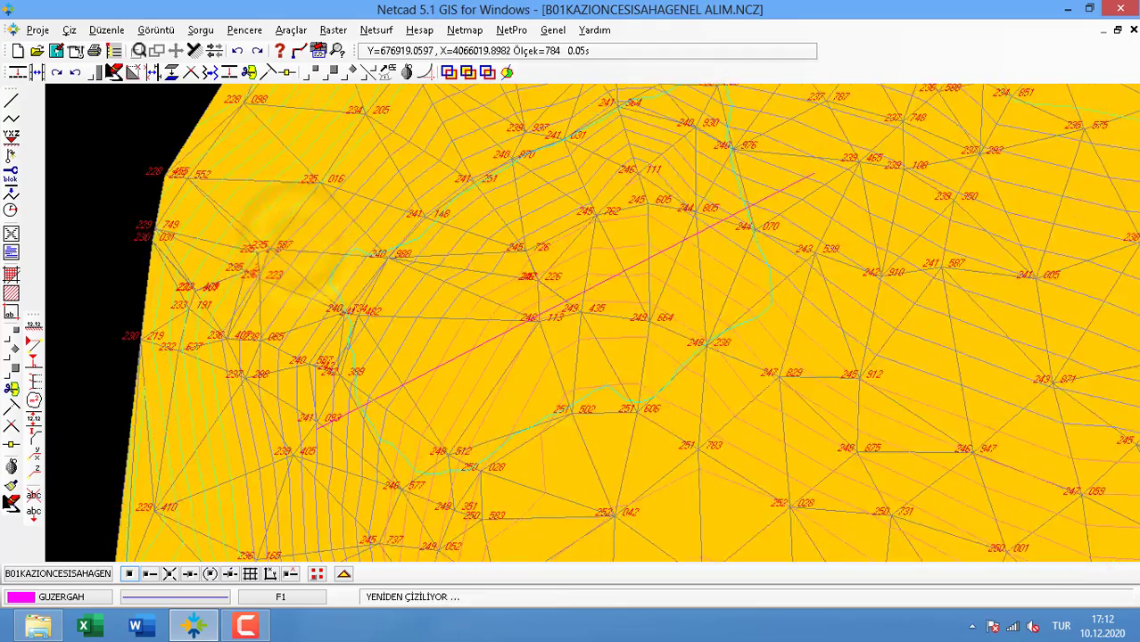
{"action": "left_click", "coordinate": [374, 389]}
{"action": "right_click", "coordinate": [375, 390]}
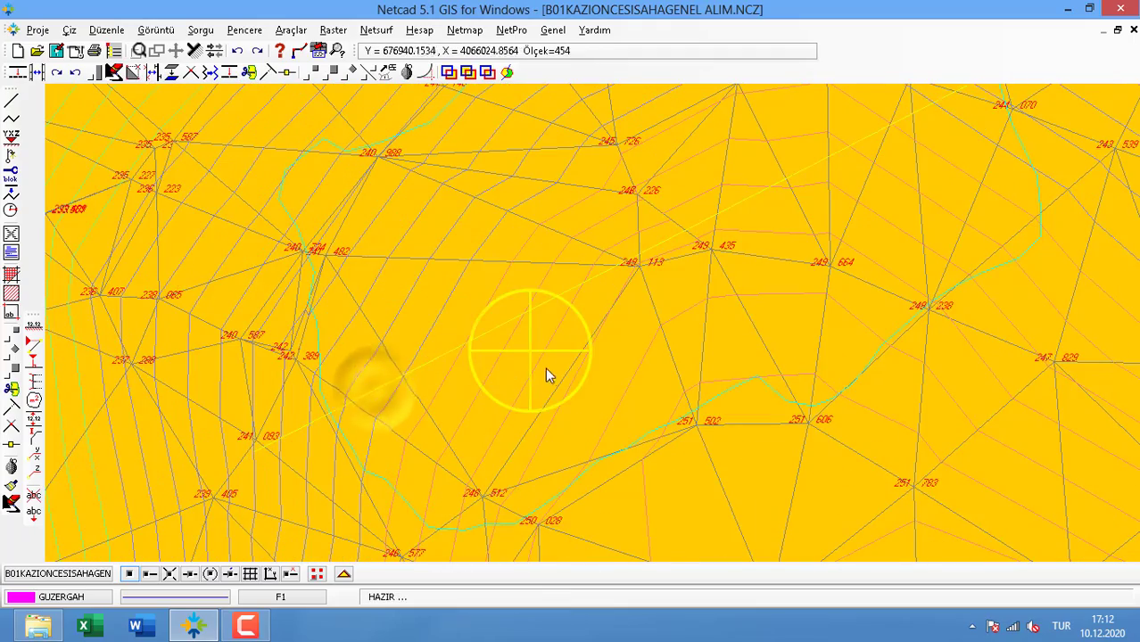
Start creating cross-sections along the GUZERGAHB01.KTB route, saving them to a cross-section file named ENKESITKAZIONCESI
{"action": "scroll", "coordinate": [546, 361], "scroll_direction": "down", "scroll_amount": 7}
{"action": "middle_click_drag", "start_coordinate": [583, 348], "coordinate": [563, 359]}
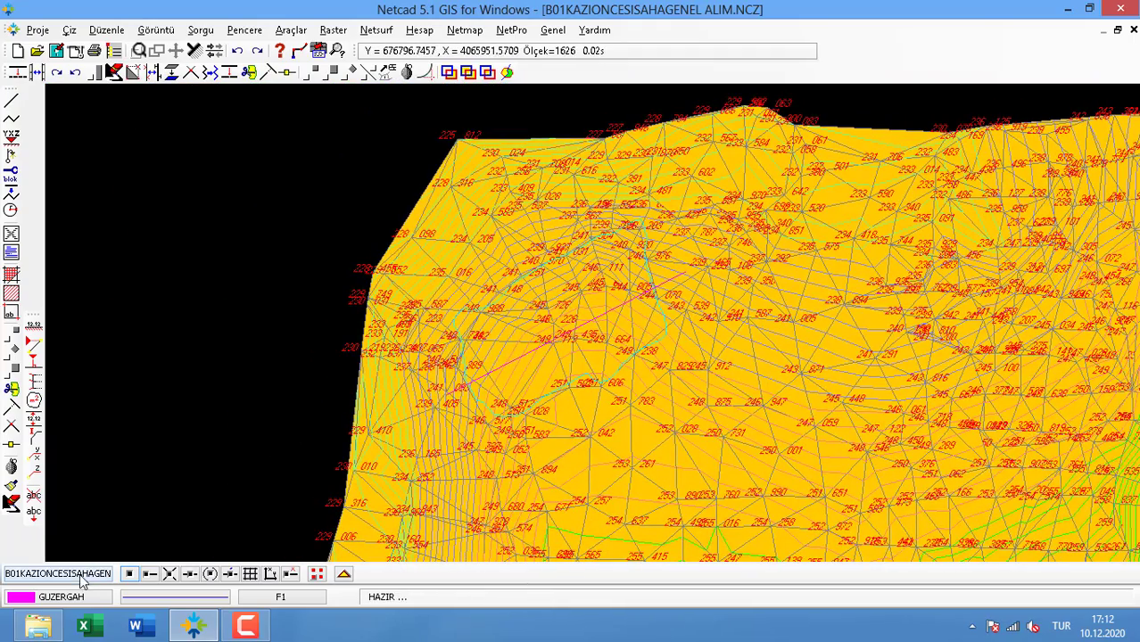
{"action": "left_click", "coordinate": [376, 29]}
{"action": "mouse_move", "coordinate": [418, 90]}
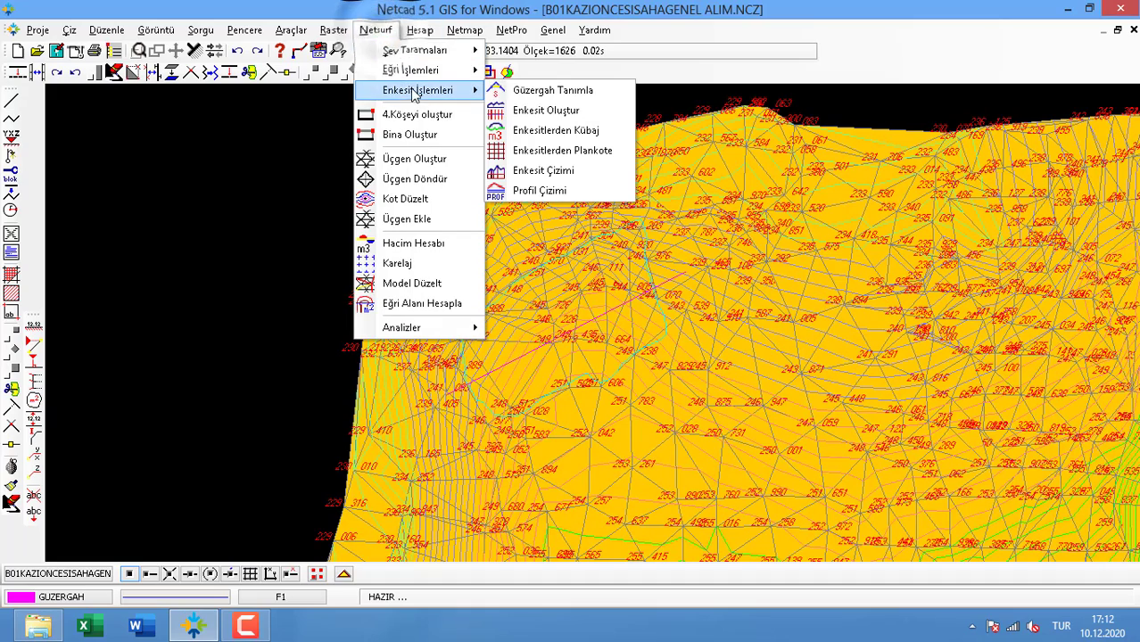
{"action": "left_click", "coordinate": [558, 111]}
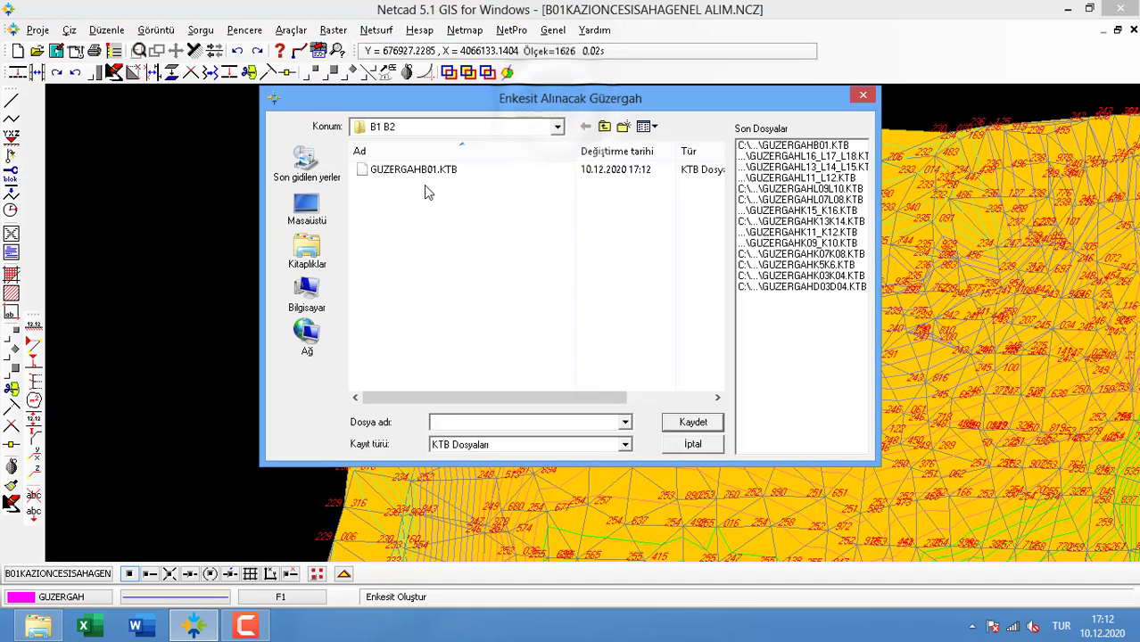
{"action": "double_click", "coordinate": [419, 170]}
{"action": "left_click", "coordinate": [676, 396]}
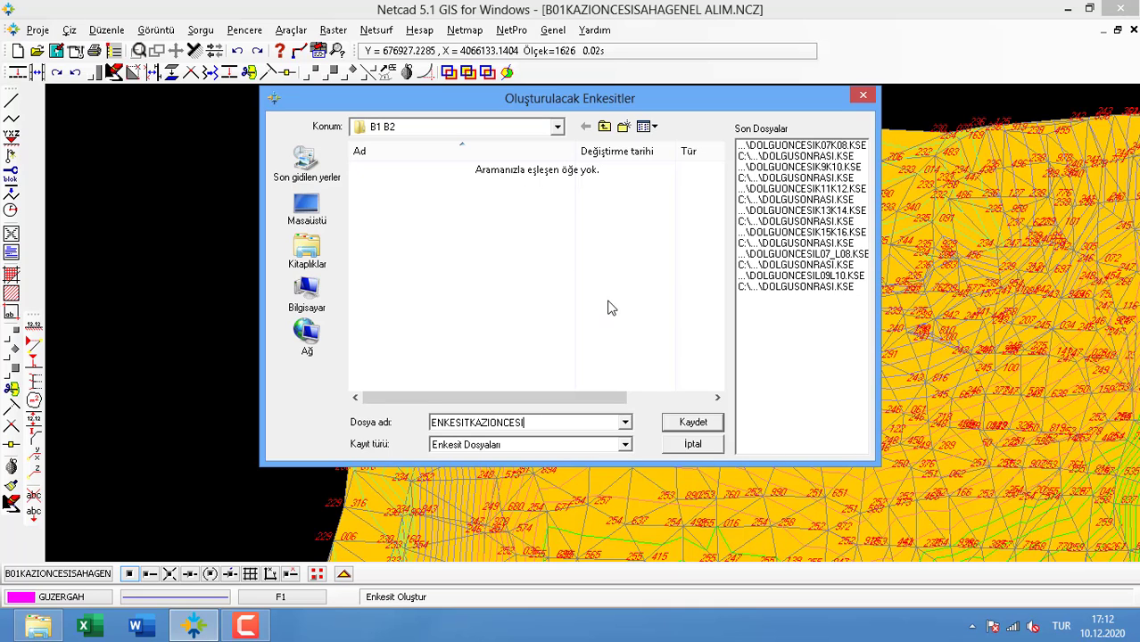
{"action": "left_click", "coordinate": [687, 427]}
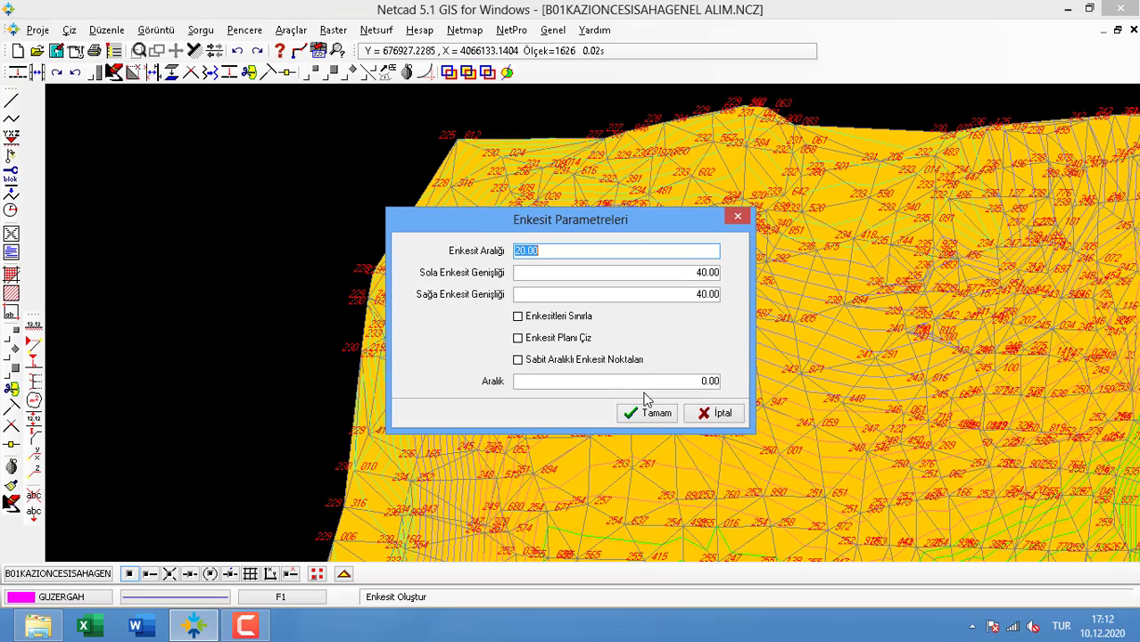
Generate the cross-sections at interval 5 with the section plan drawn and fixed points every 5, limited by the B1ALAN boundary
{"action": "type", "text": "5"}
{"action": "key", "text": "Tab"}
{"action": "key", "text": "Tab"}
{"action": "key", "text": "Tab"}
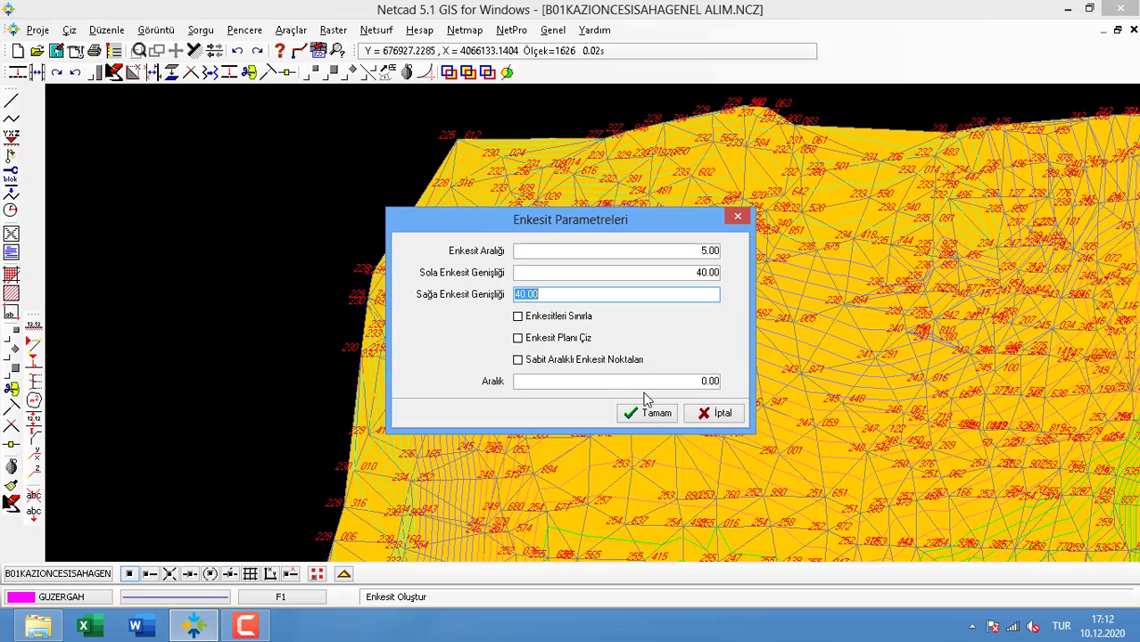
{"action": "key", "text": "space"}
{"action": "key", "text": "Tab"}
{"action": "key", "text": "space"}
{"action": "key", "text": "Tab"}
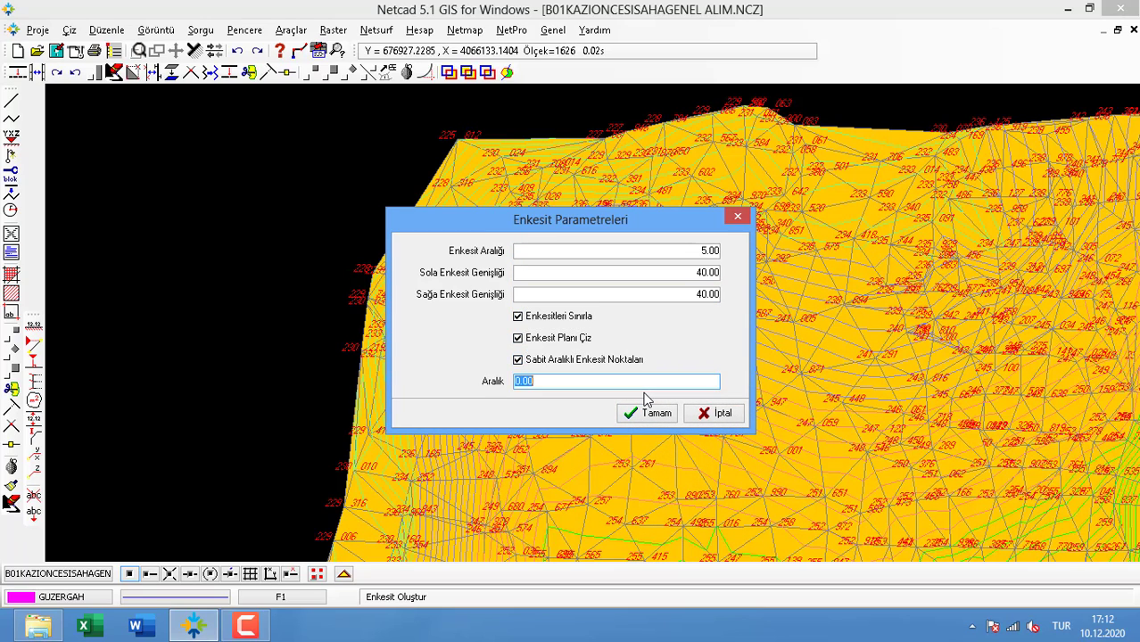
{"action": "type", "text": "5"}
{"action": "key", "text": "Tab"}
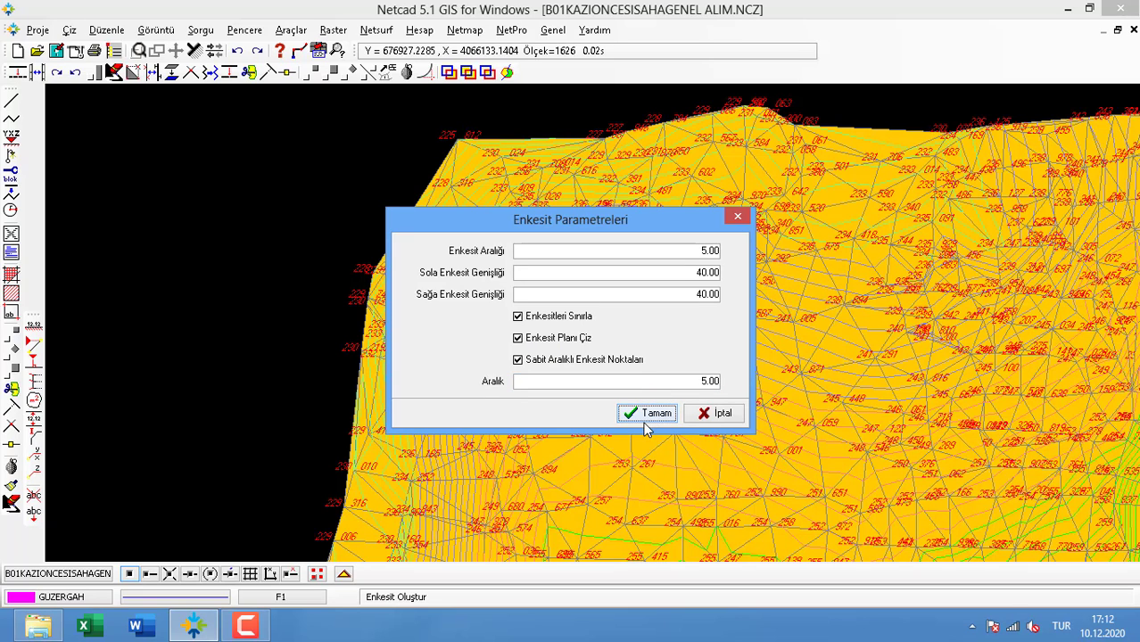
{"action": "left_click", "coordinate": [648, 416]}
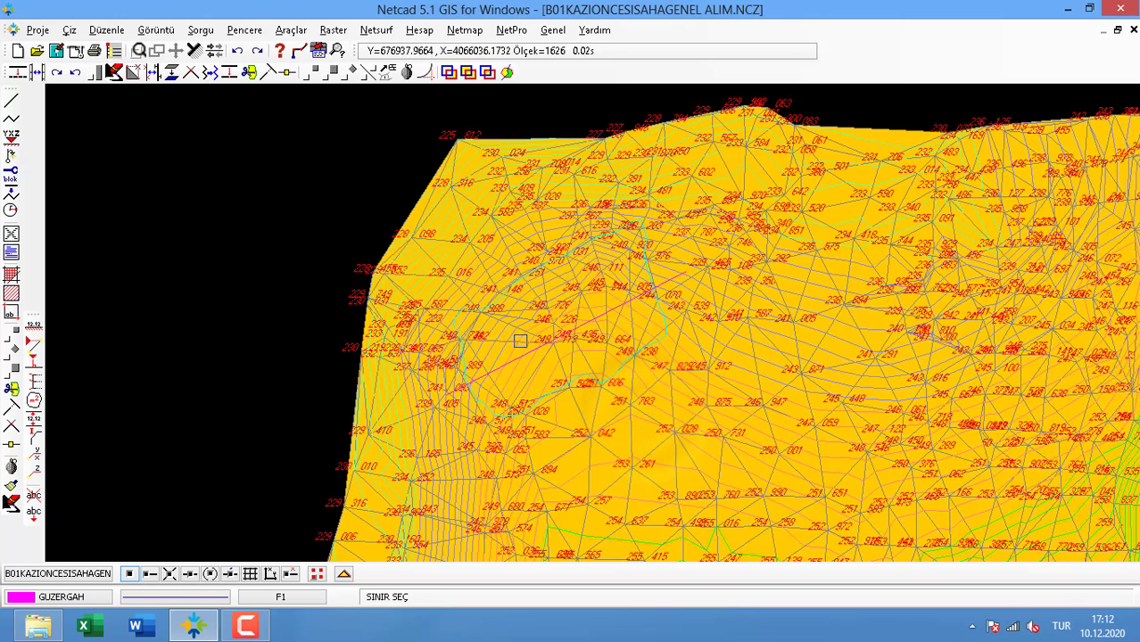
{"action": "left_click", "coordinate": [465, 373]}
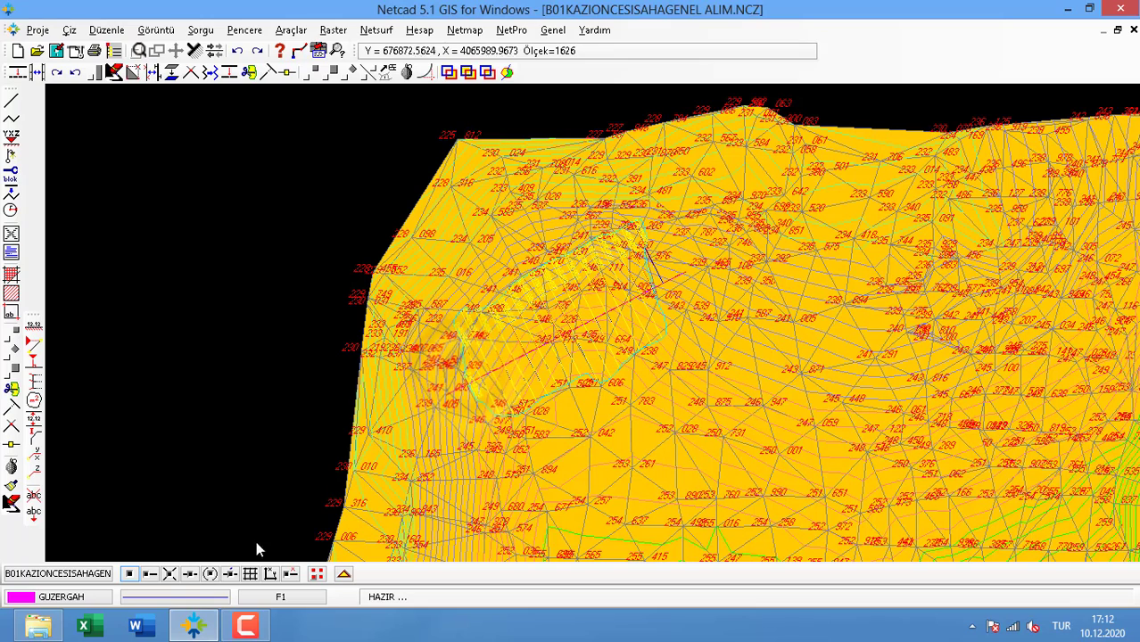
In the B01KAZISONRASI.NCZ project, start creating cross-sections along the GUZERGAHB01.KTB route, saved as ENKESITKAZIsonrası
{"action": "left_click", "coordinate": [116, 574]}
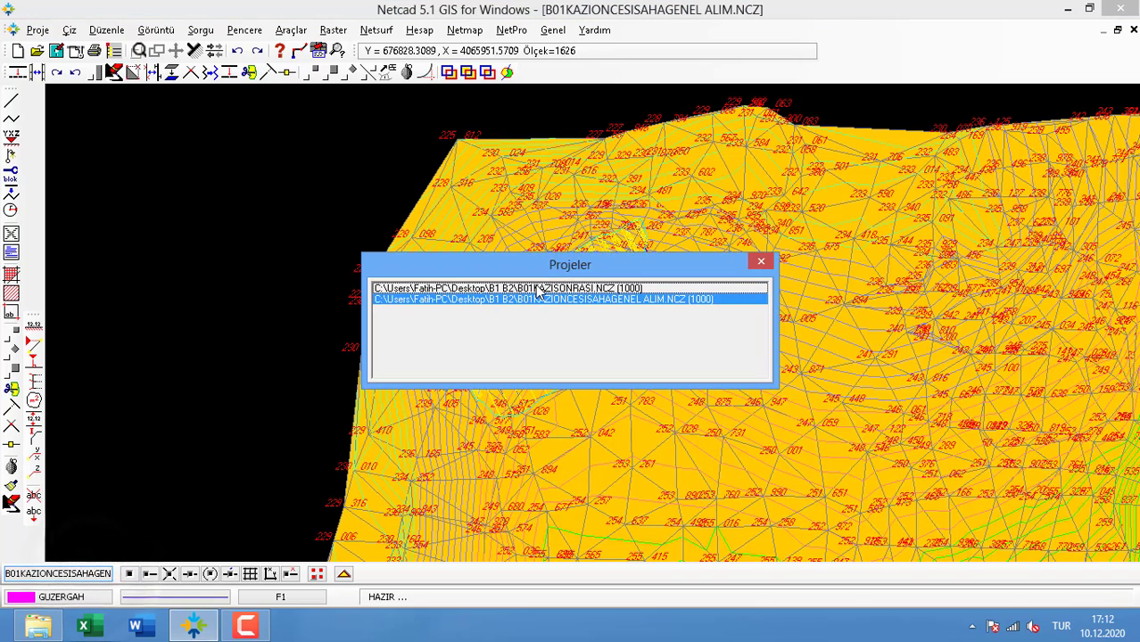
{"action": "left_click", "coordinate": [534, 300]}
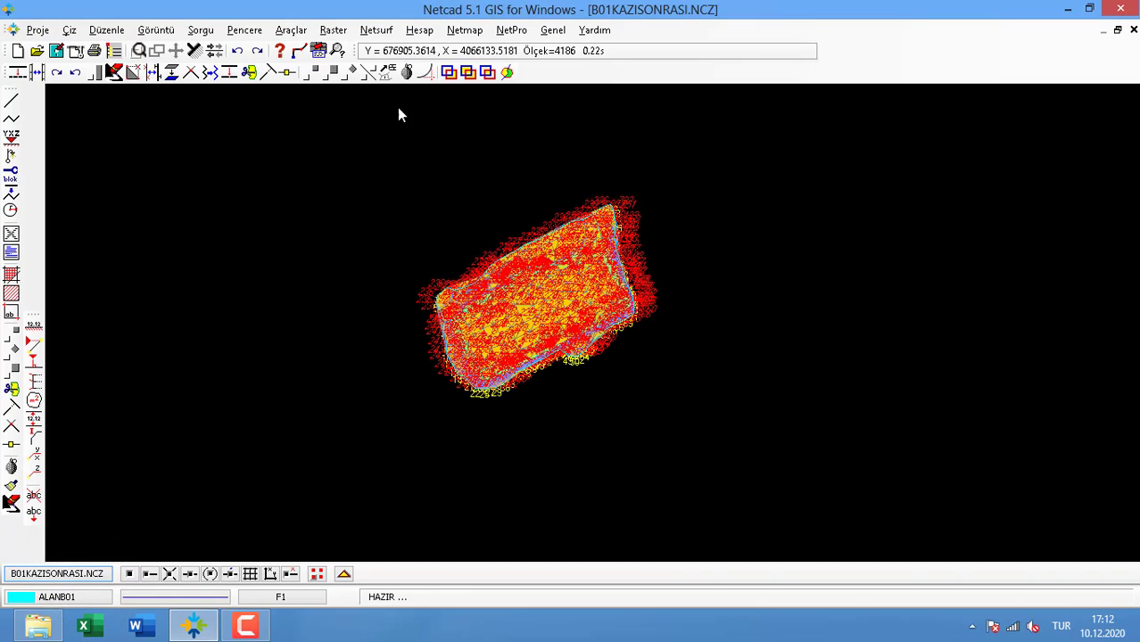
{"action": "left_click", "coordinate": [388, 31]}
{"action": "mouse_move", "coordinate": [407, 87]}
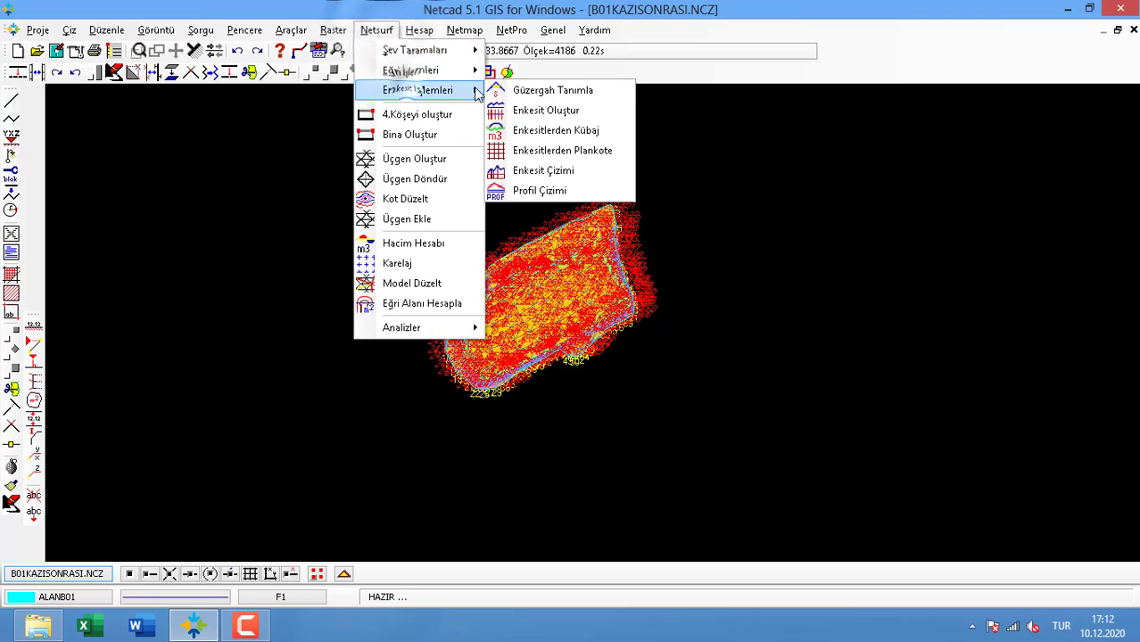
{"action": "left_click", "coordinate": [548, 111]}
{"action": "double_click", "coordinate": [424, 173]}
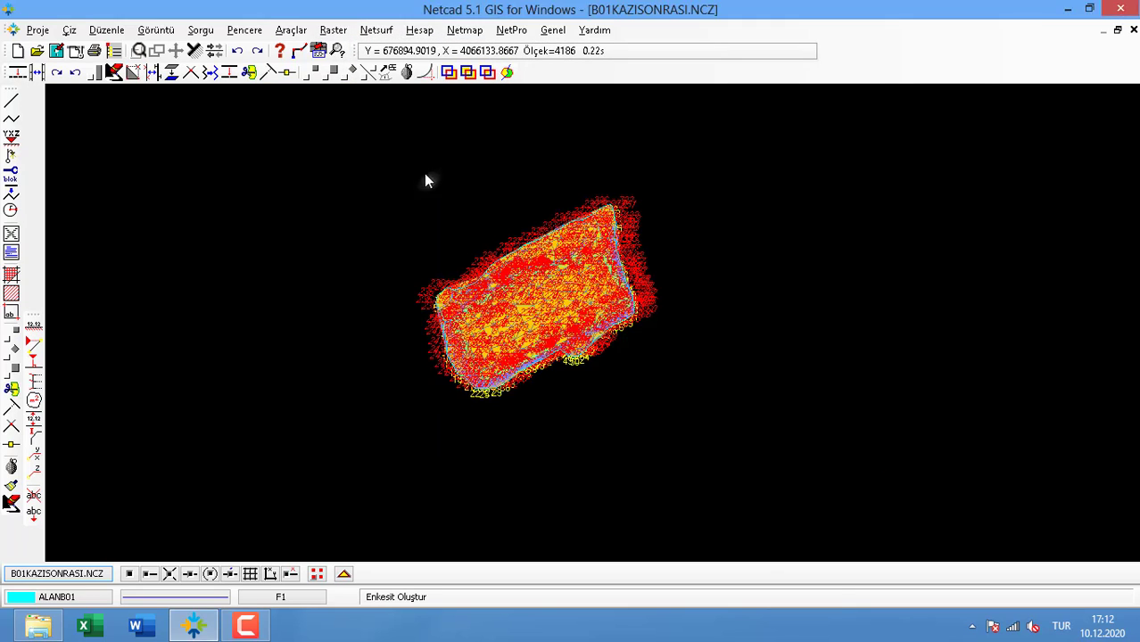
{"action": "left_click", "coordinate": [658, 395]}
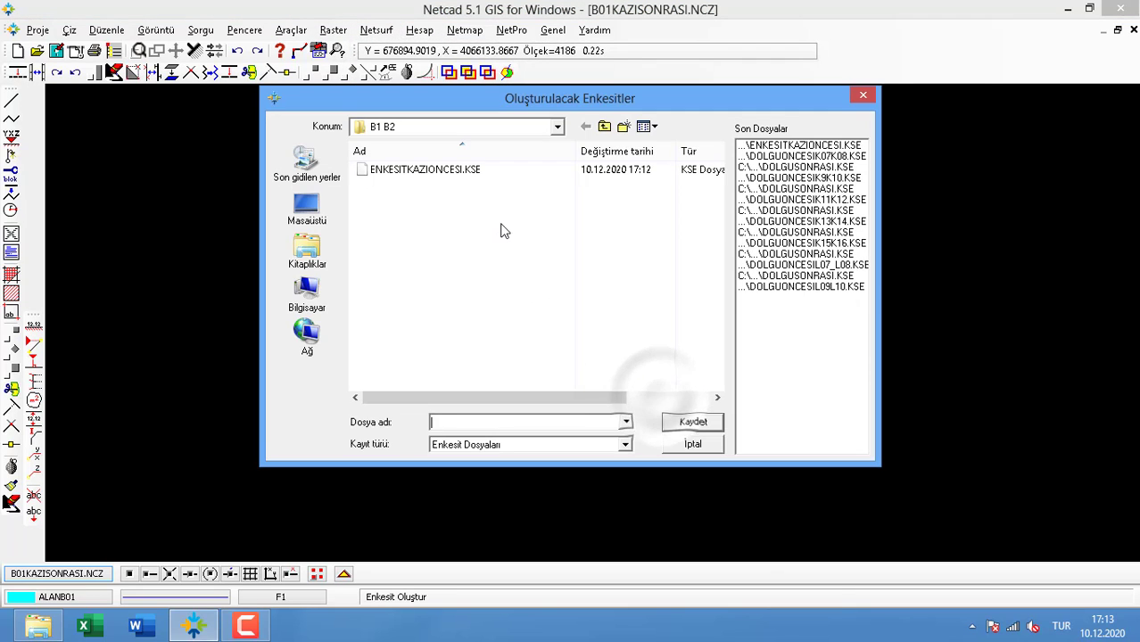
{"action": "left_click", "coordinate": [450, 172]}
{"action": "left_click", "coordinate": [575, 424]}
{"action": "left_click_drag", "start_coordinate": [546, 422], "coordinate": [492, 422]}
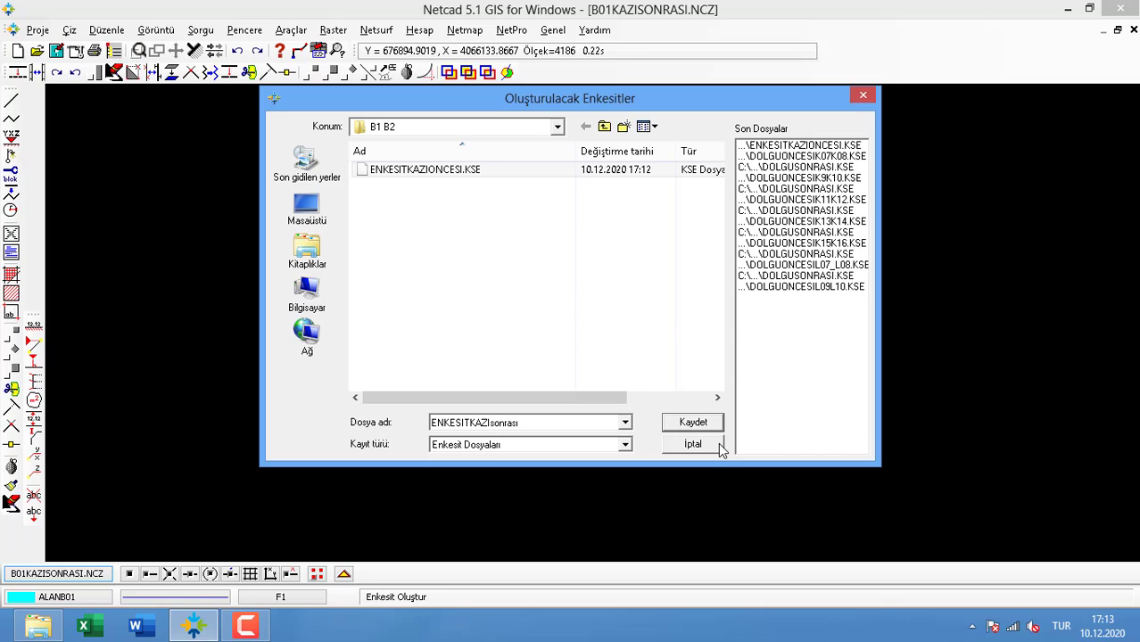
{"action": "left_click", "coordinate": [694, 424]}
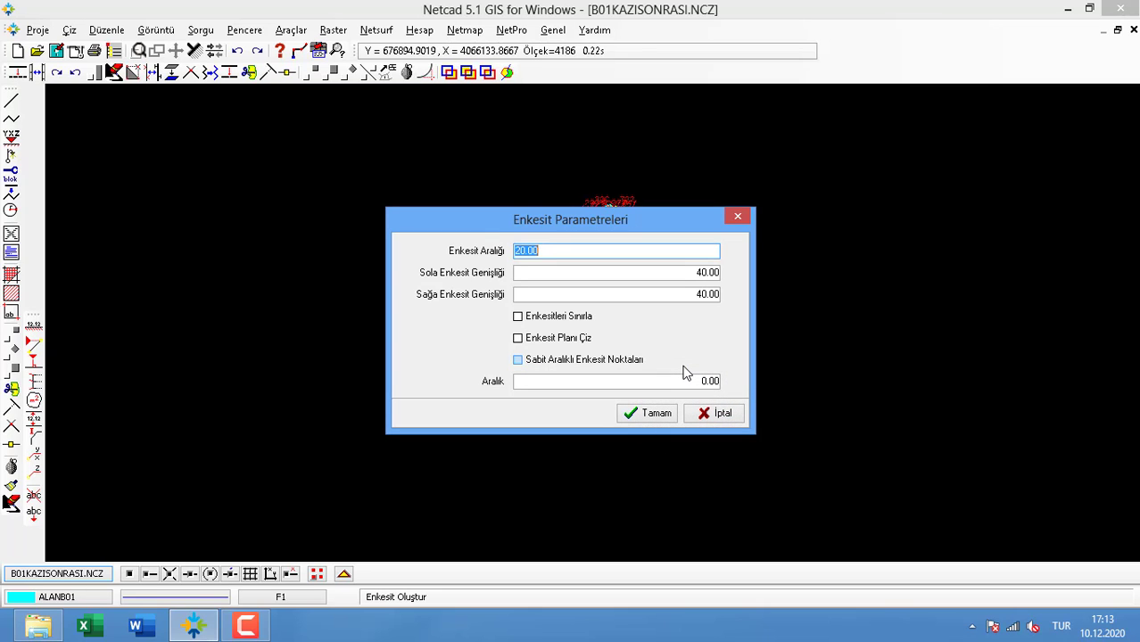
Generate the post-excavation cross-sections at interval 5, limited by the area boundary, with the plan drawn and fixed points every 5
{"action": "type", "text": "5"}
{"action": "key", "text": "Tab"}
{"action": "key", "text": "Tab"}
{"action": "key", "text": "Tab"}
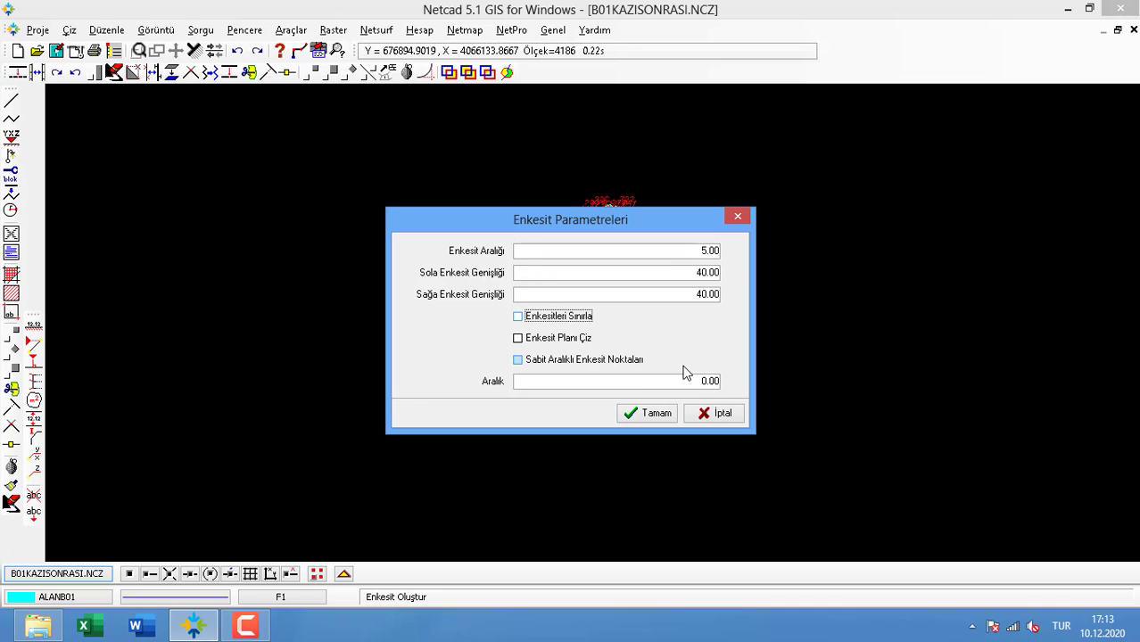
{"action": "key", "text": "Tab"}
{"action": "key", "text": "space"}
{"action": "key", "text": "Tab"}
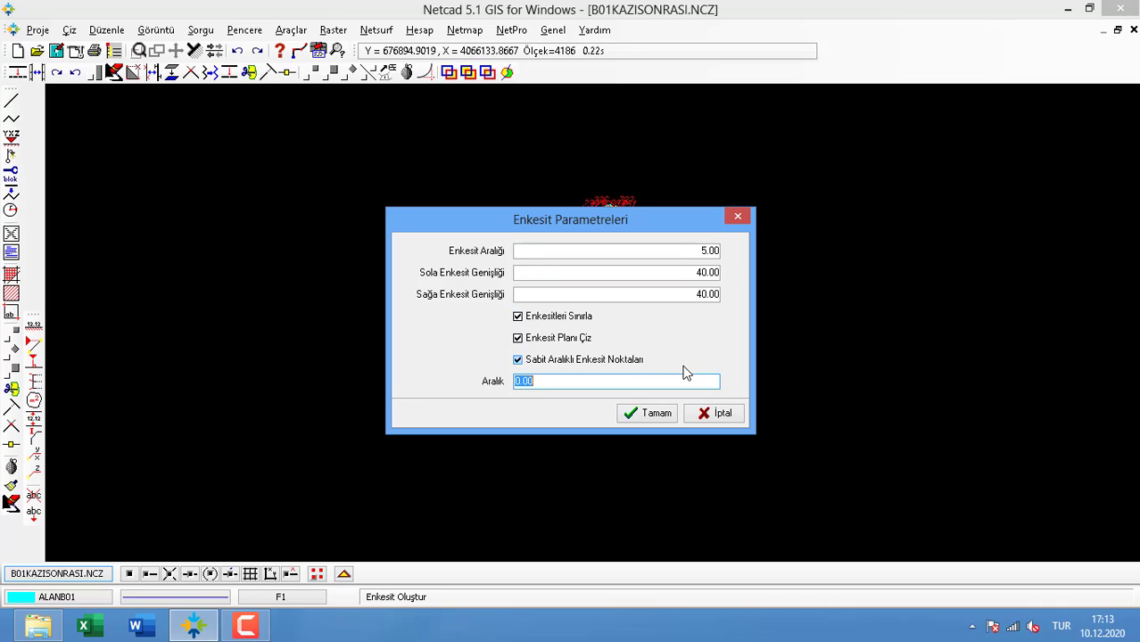
{"action": "type", "text": "5"}
{"action": "key", "text": "Tab"}
{"action": "left_click", "coordinate": [659, 414]}
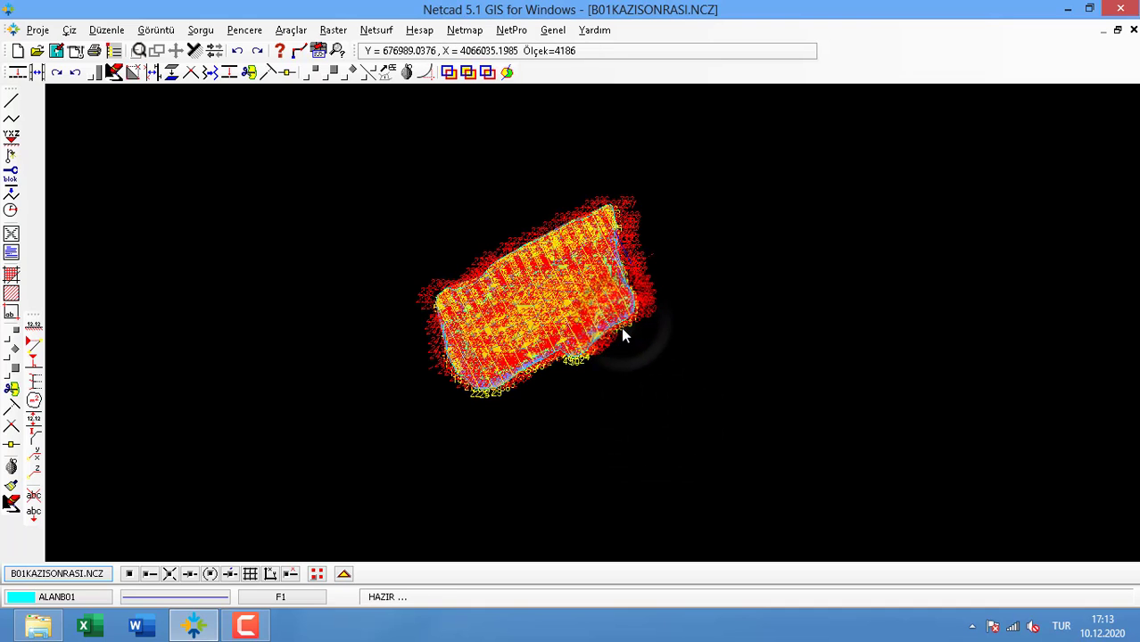
Set up a volume calculation from cross-sections with ENKESITKAZIsonrası.KSE as the later survey and ENKESITKAZIONCESI.KSE as the earlier survey
{"action": "middle_click_drag", "start_coordinate": [519, 311], "coordinate": [193, 391]}
{"action": "scroll", "coordinate": [321, 334], "scroll_direction": "down", "scroll_amount": 2}
{"action": "scroll", "coordinate": [397, 284], "scroll_direction": "down", "scroll_amount": 1}
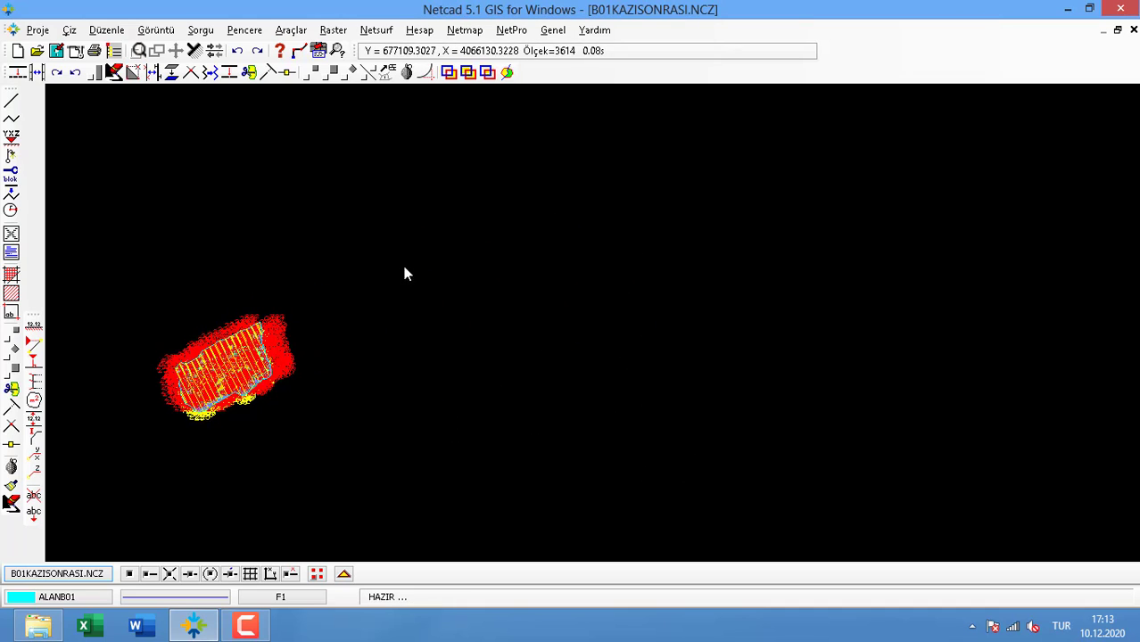
{"action": "left_click", "coordinate": [376, 29]}
{"action": "mouse_move", "coordinate": [415, 90]}
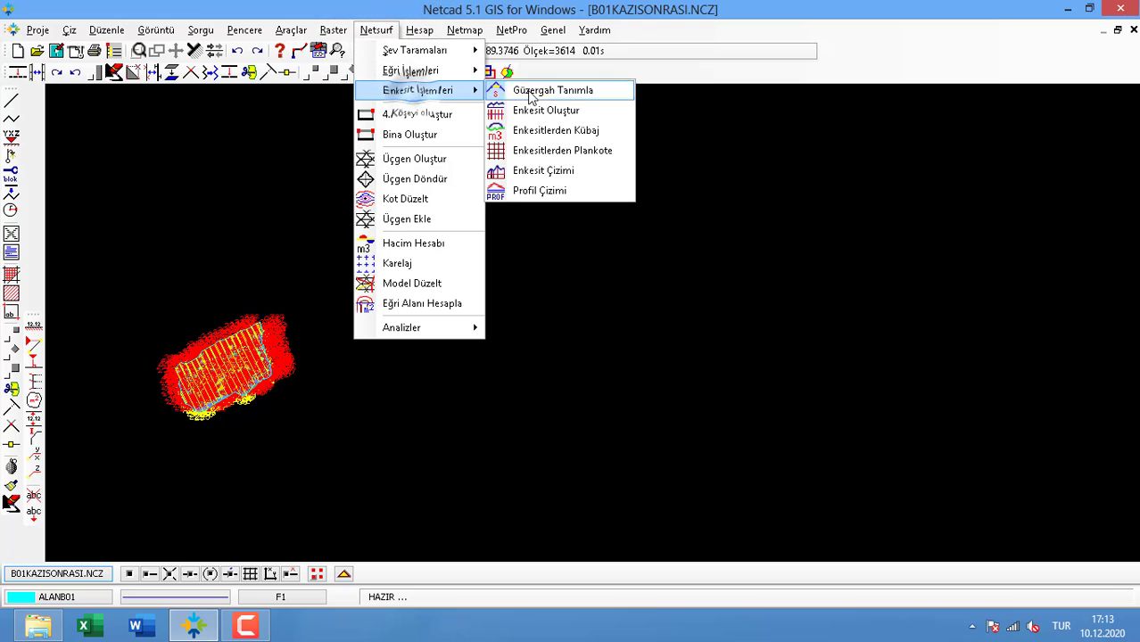
{"action": "left_click", "coordinate": [583, 131]}
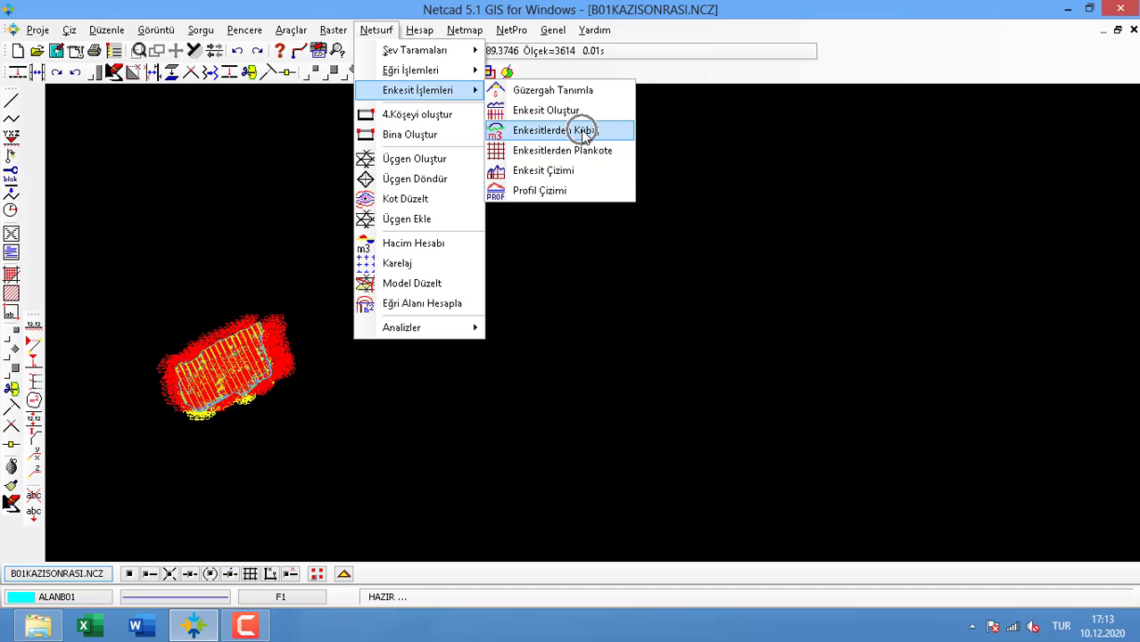
{"action": "left_click", "coordinate": [685, 231]}
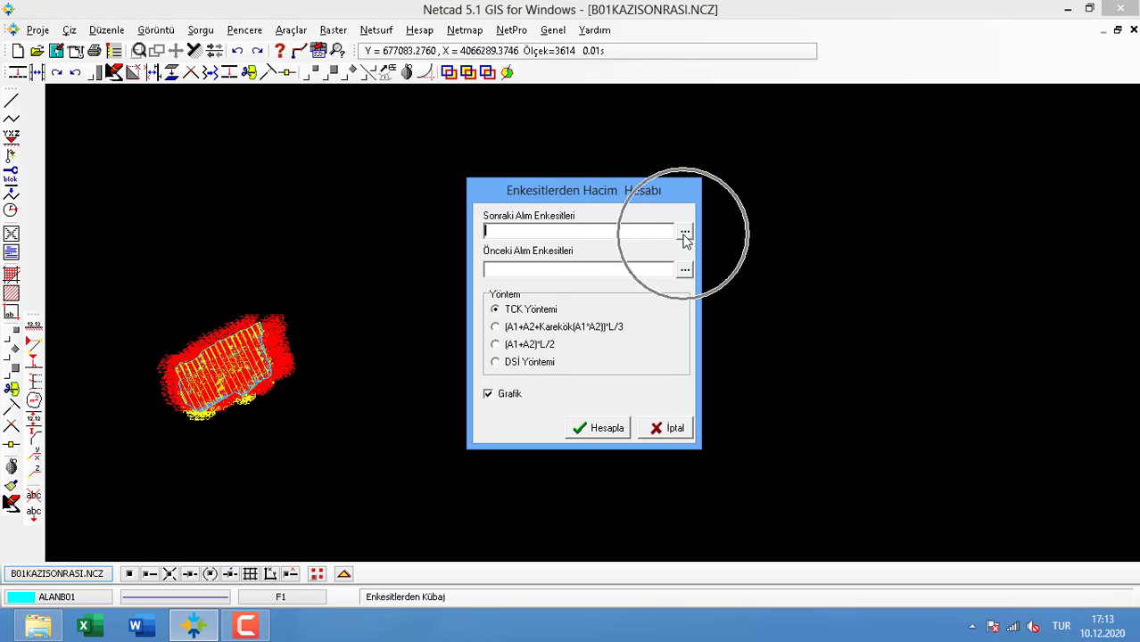
{"action": "double_click", "coordinate": [438, 185]}
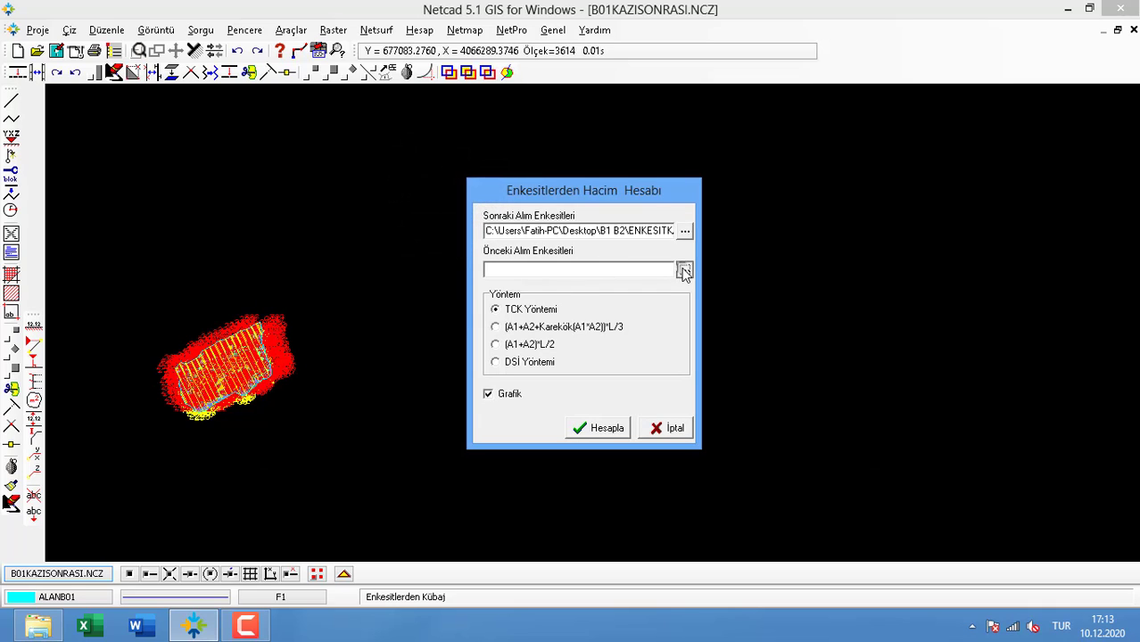
{"action": "left_click", "coordinate": [684, 271]}
{"action": "left_click", "coordinate": [428, 171]}
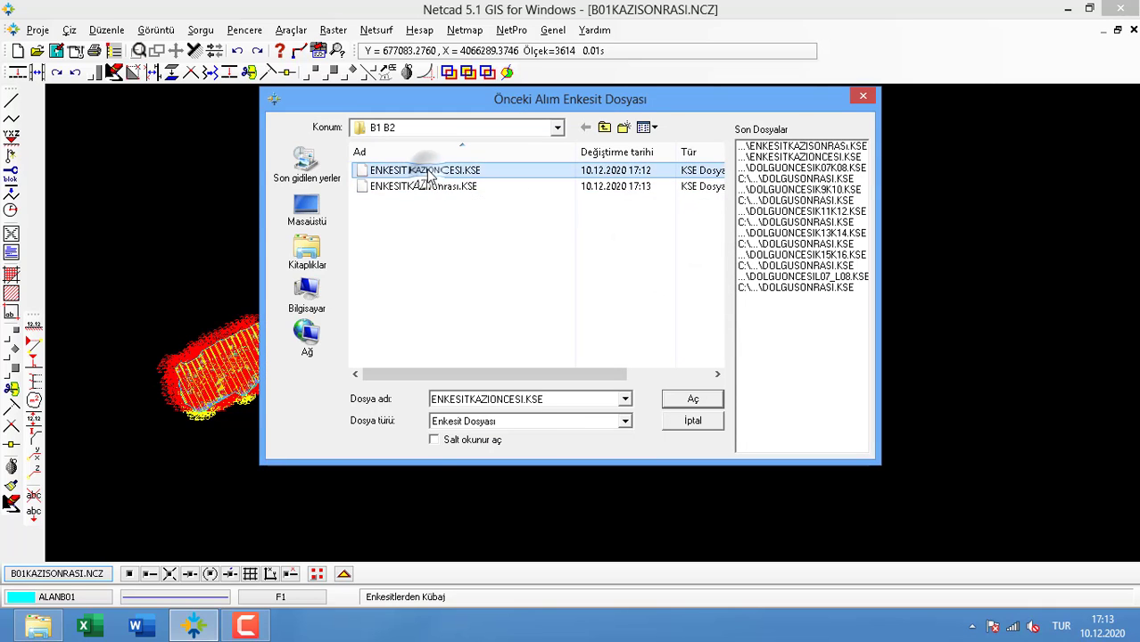
{"action": "double_click", "coordinate": [427, 171]}
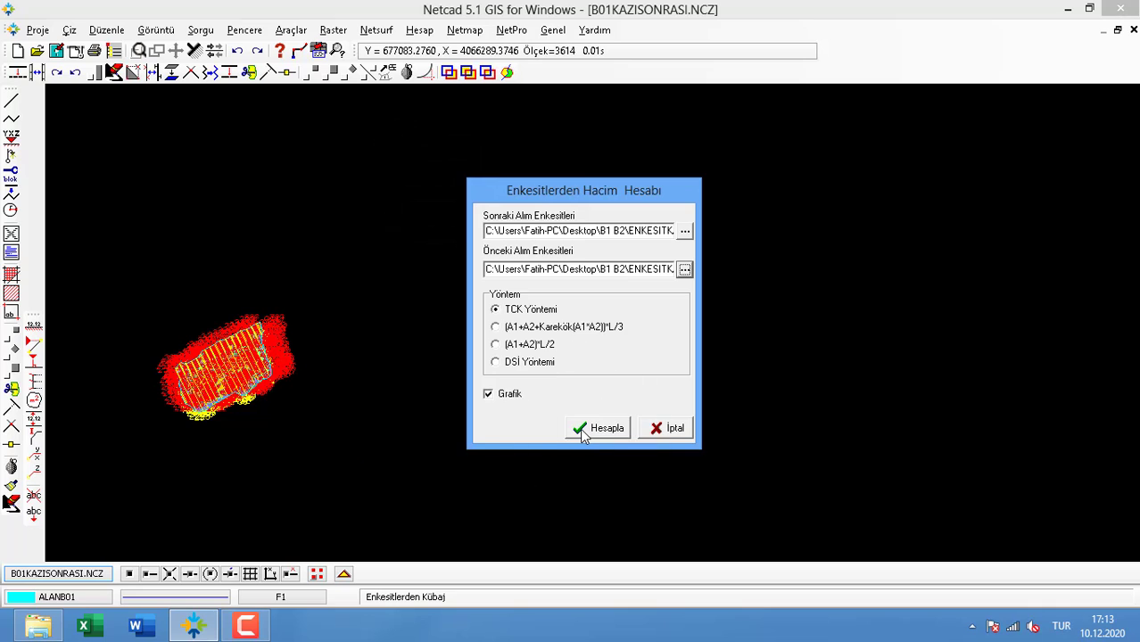
Calculate the volume with the TCK method and place the result table in the empty area beside the plan
{"action": "left_click", "coordinate": [582, 429]}
{"action": "left_click", "coordinate": [662, 371]}
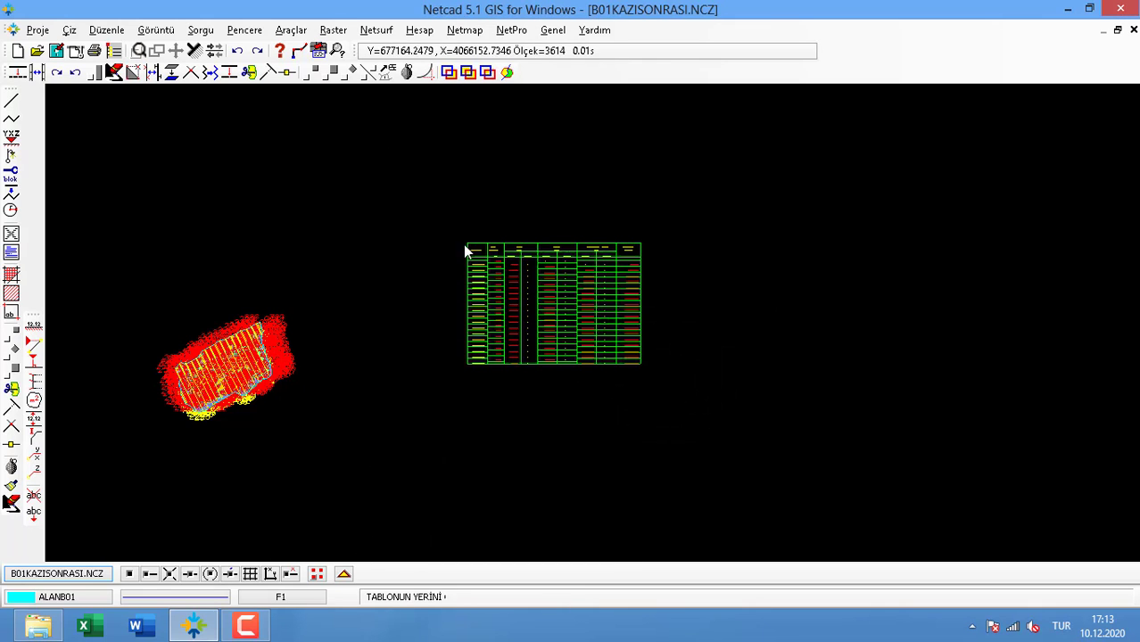
{"action": "left_click", "coordinate": [464, 246]}
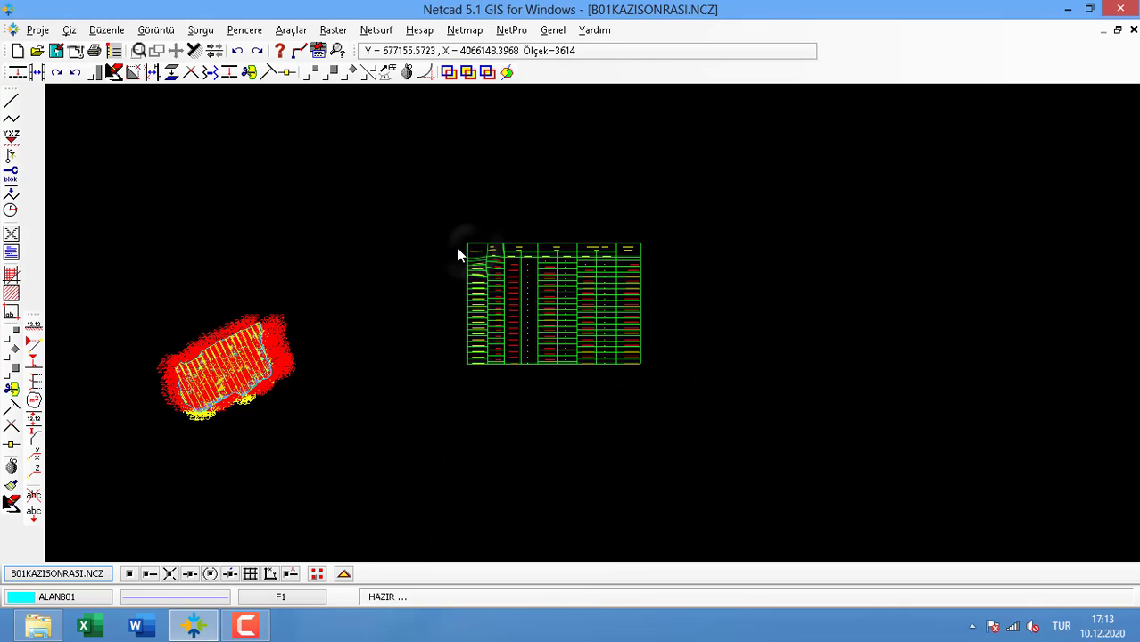
Draw a line underneath the final cumulative volume in the last row of the table
{"action": "left_click", "coordinate": [576, 346]}
{"action": "left_click", "coordinate": [673, 390]}
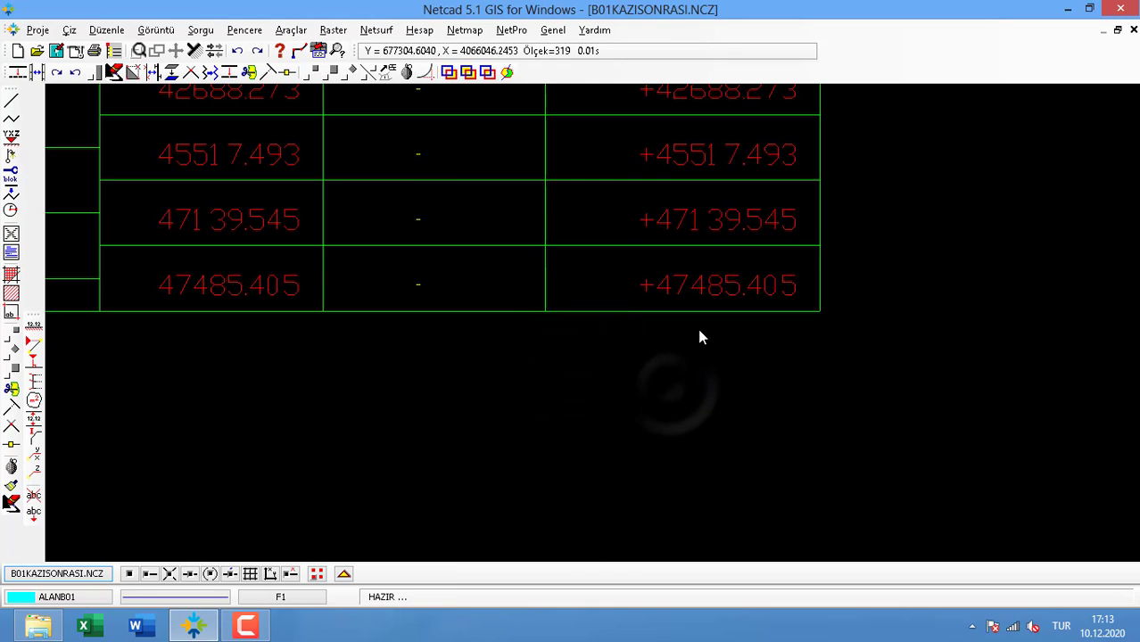
{"action": "left_click", "coordinate": [12, 103]}
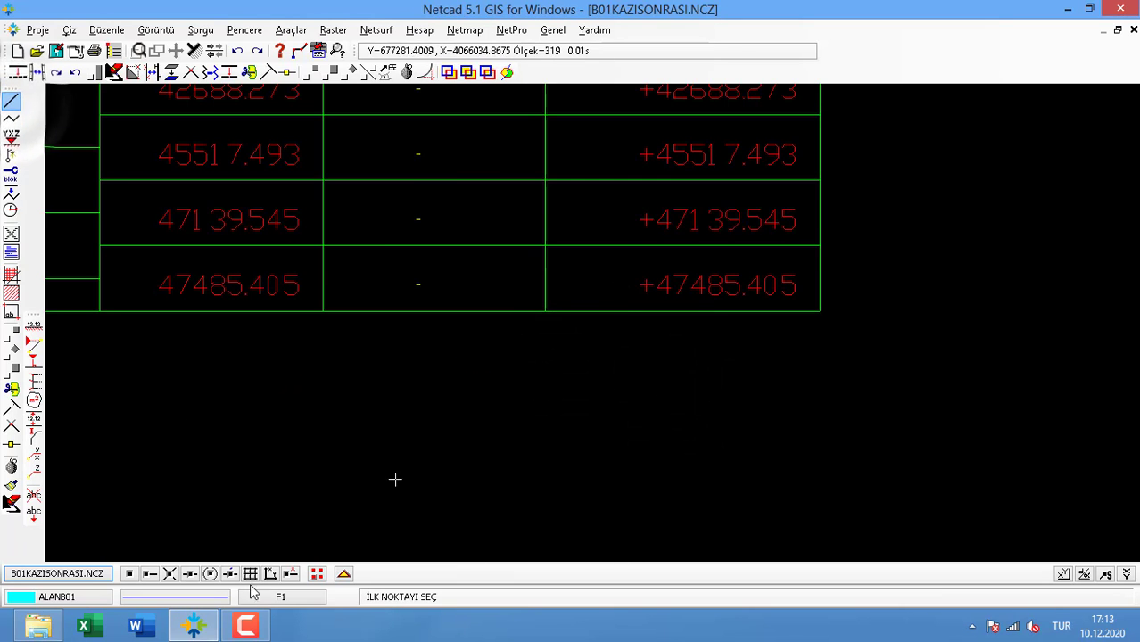
{"action": "left_click", "coordinate": [598, 301]}
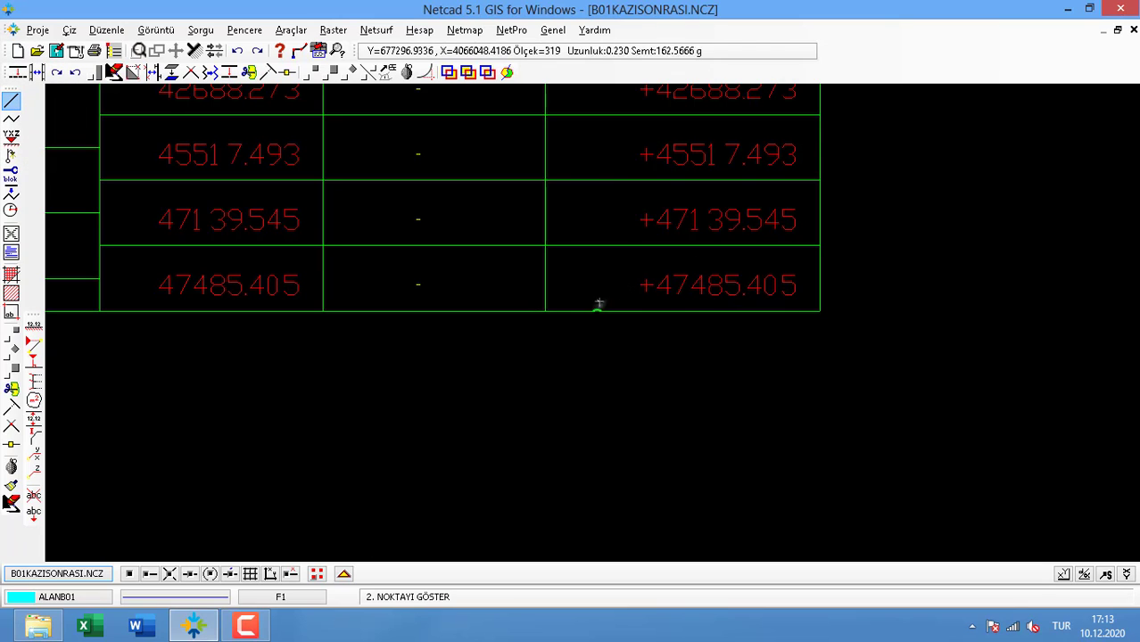
{"action": "left_click", "coordinate": [874, 305]}
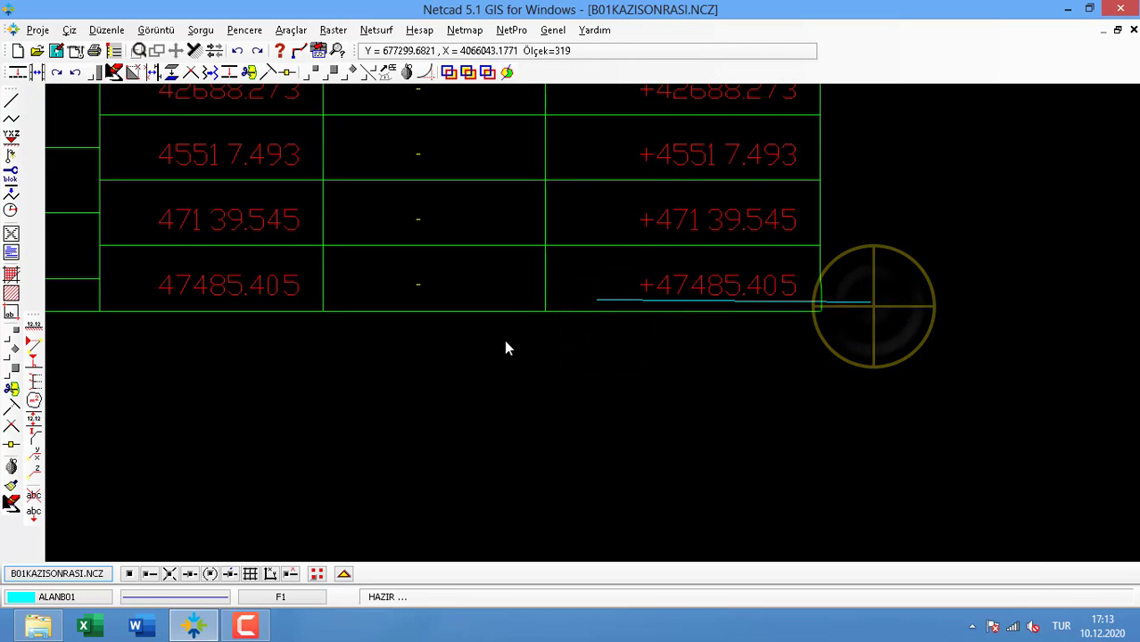
Copy the final cumulative volume text from the last table row to just below the table
{"action": "left_click", "coordinate": [11, 334]}
{"action": "left_click", "coordinate": [695, 282]}
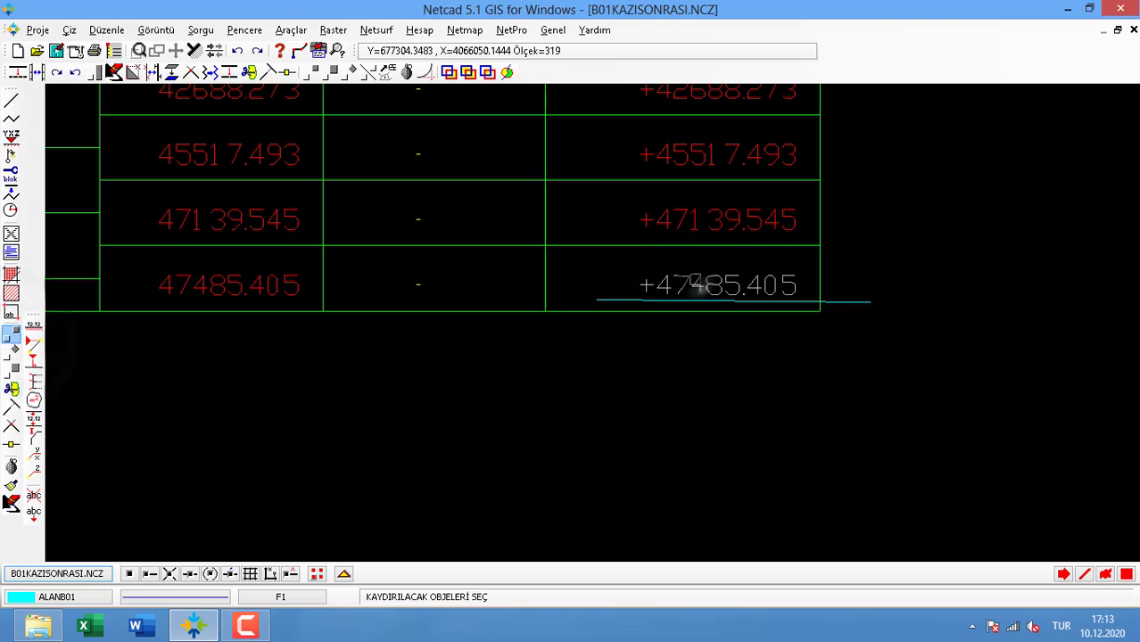
{"action": "right_click", "coordinate": [695, 284]}
{"action": "left_click", "coordinate": [694, 284]}
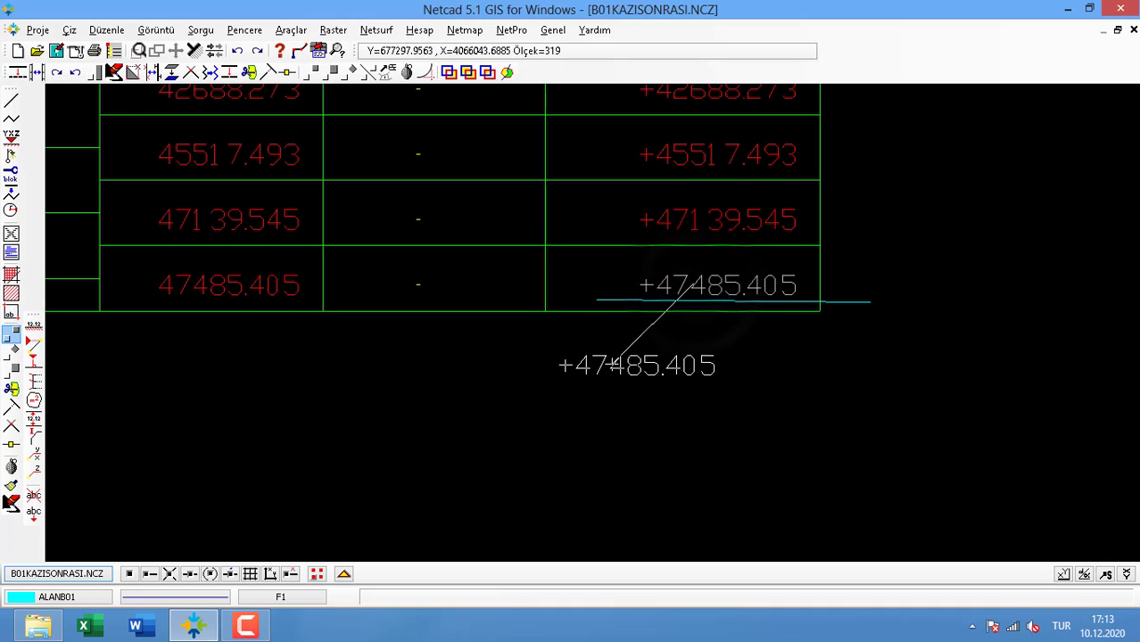
{"action": "left_click", "coordinate": [571, 376]}
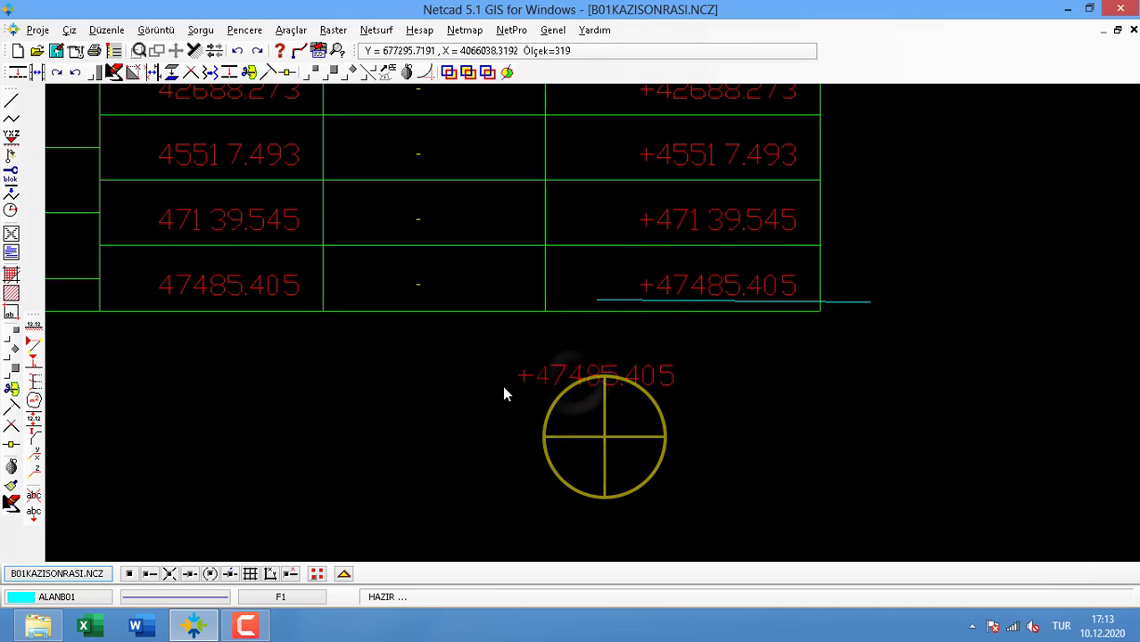
Change the copied text below the table to "TOPLAM KAZI = 47485.405 m"
{"action": "left_click", "coordinate": [280, 51]}
{"action": "left_click", "coordinate": [599, 362]}
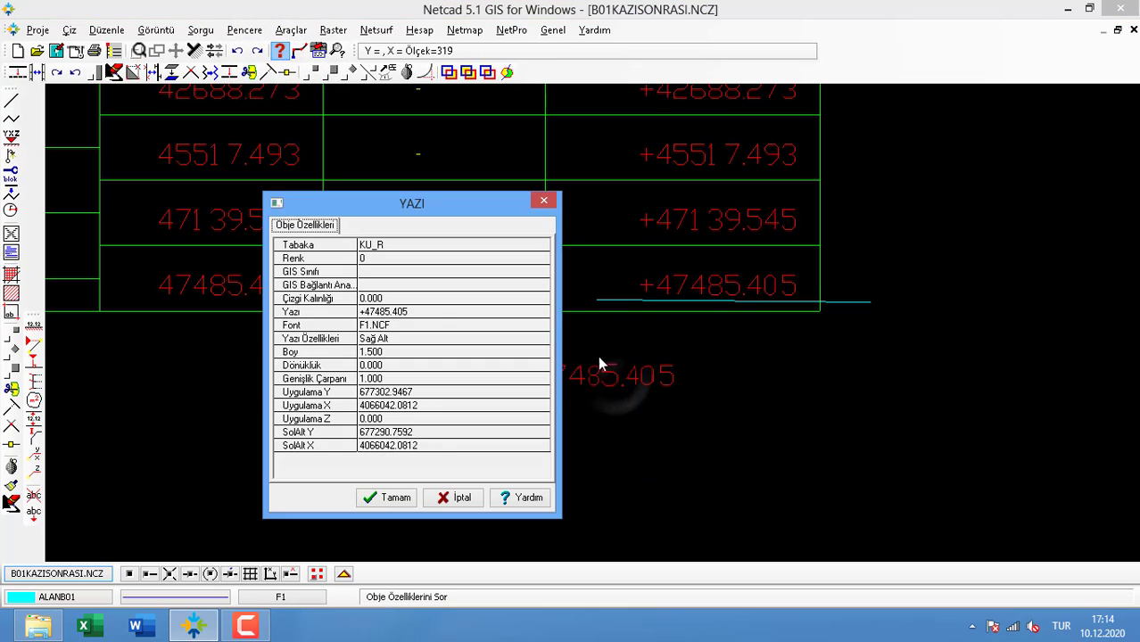
{"action": "left_click", "coordinate": [419, 311]}
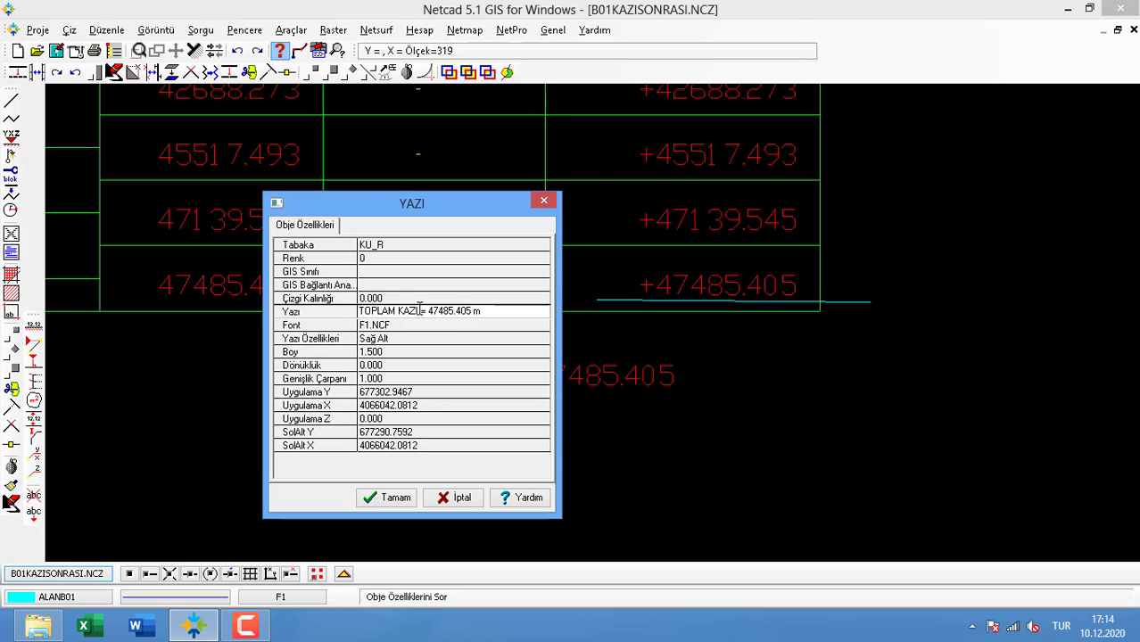
{"action": "left_click", "coordinate": [392, 497]}
Add the cubic symbol to the unit of the total excavation label so it reads "TOPLAM KAZI = 47485.405 m³"
{"action": "scroll", "coordinate": [535, 424], "scroll_direction": "down", "scroll_amount": 1}
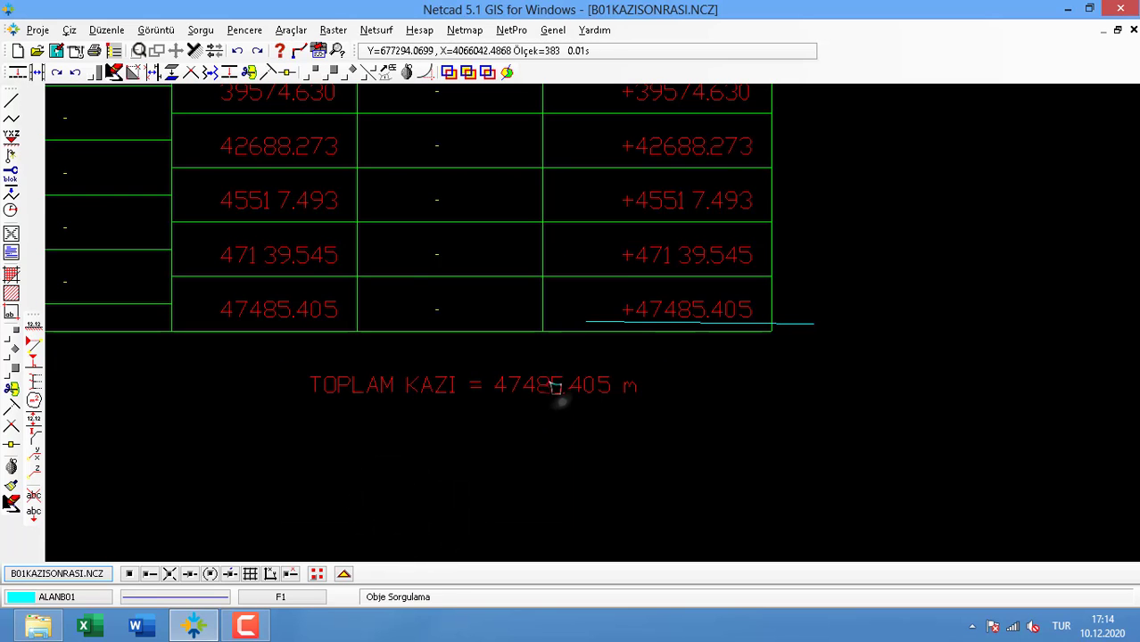
{"action": "left_click", "coordinate": [555, 386]}
{"action": "left_click", "coordinate": [482, 311]}
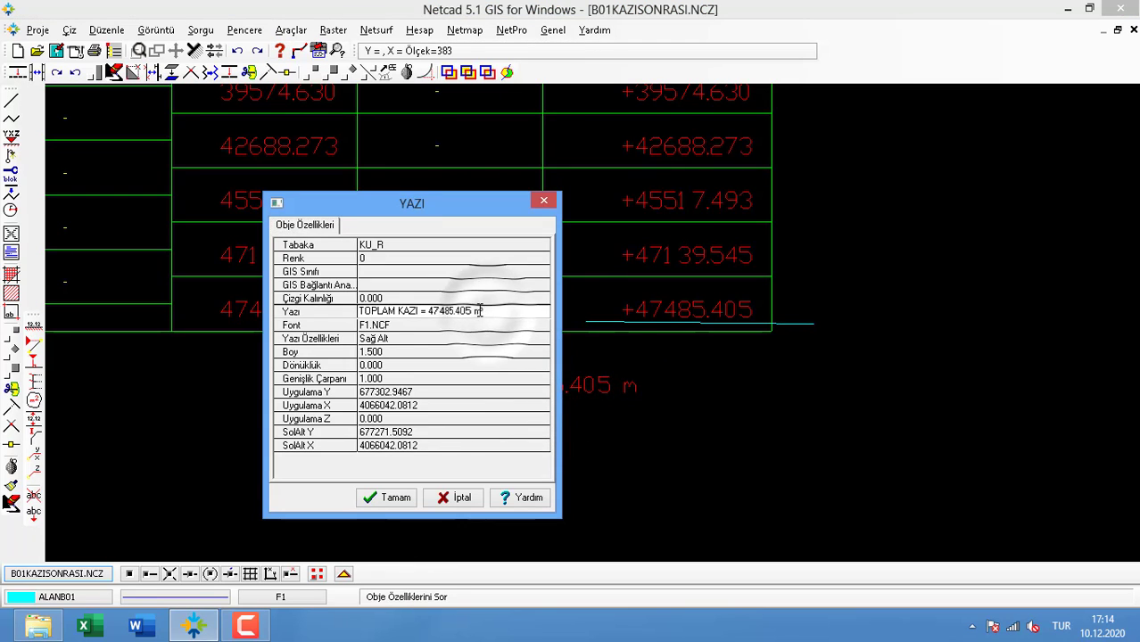
{"action": "left_click", "coordinate": [390, 498]}
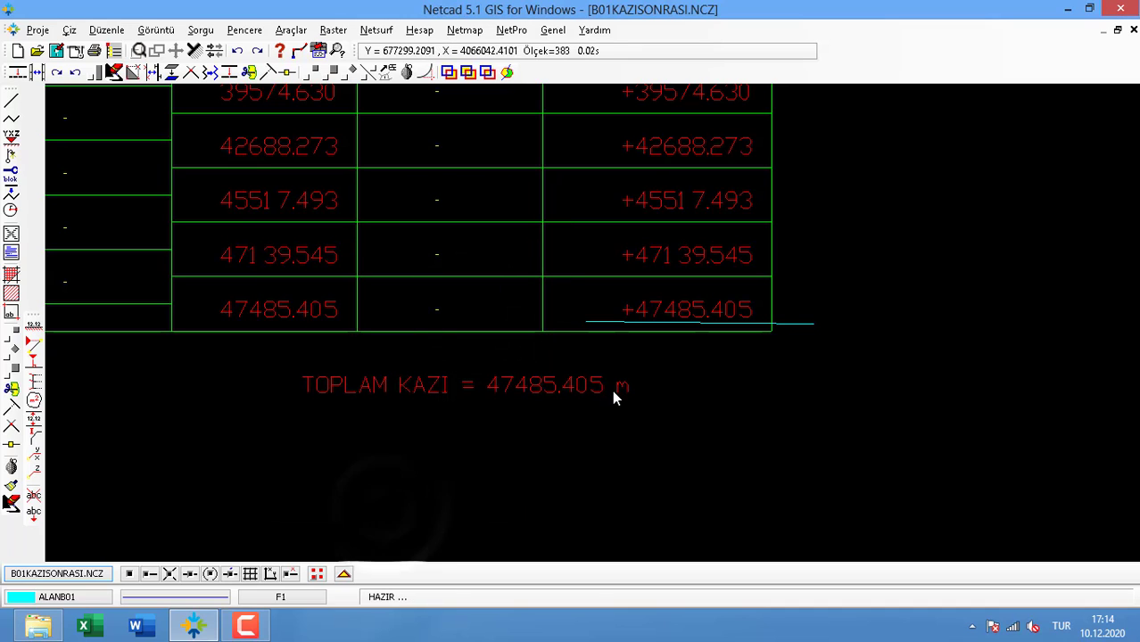
Remove the space between the number and the unit in the total excavation label
{"action": "scroll", "coordinate": [612, 390], "scroll_direction": "down", "scroll_amount": 2}
{"action": "left_click", "coordinate": [612, 389]}
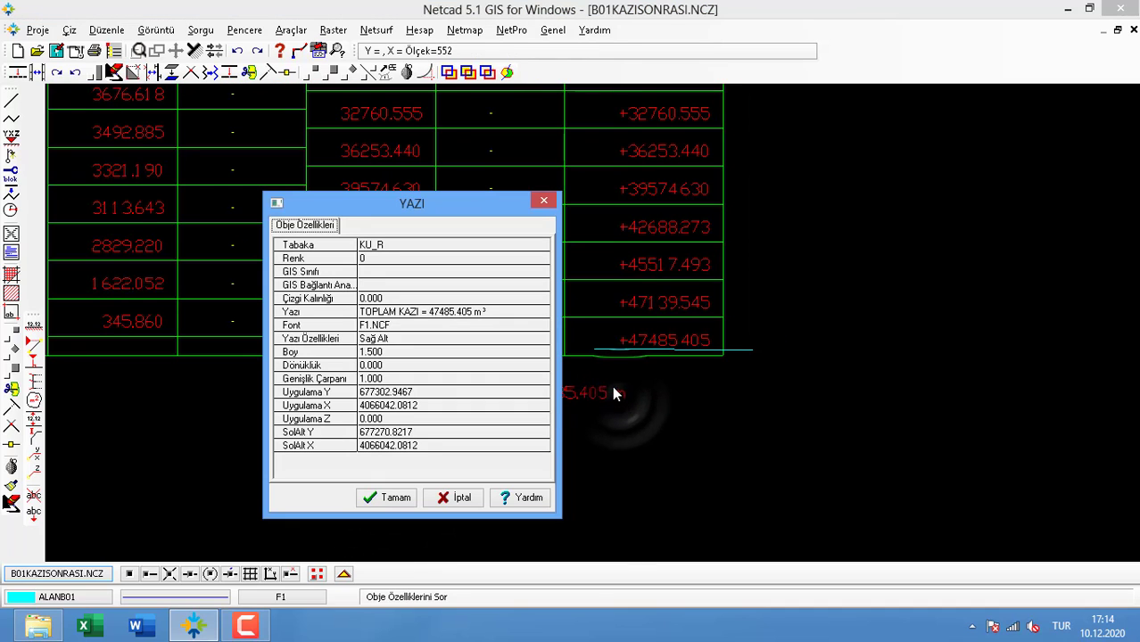
{"action": "left_click", "coordinate": [508, 312]}
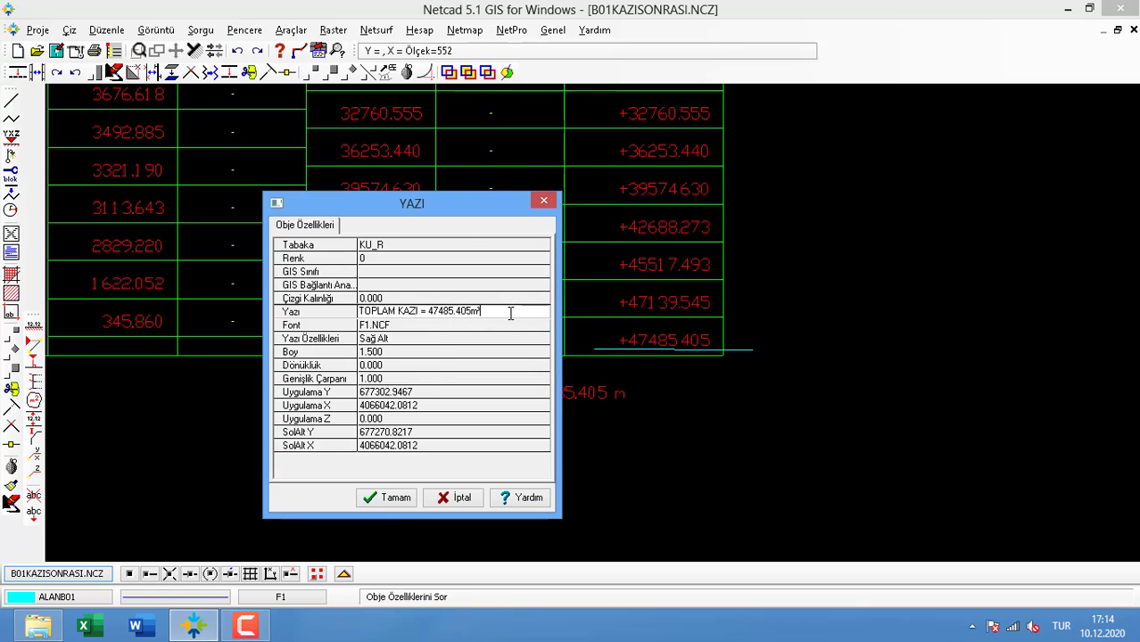
{"action": "left_click", "coordinate": [388, 497]}
{"action": "scroll", "coordinate": [463, 439], "scroll_direction": "down", "scroll_amount": 2}
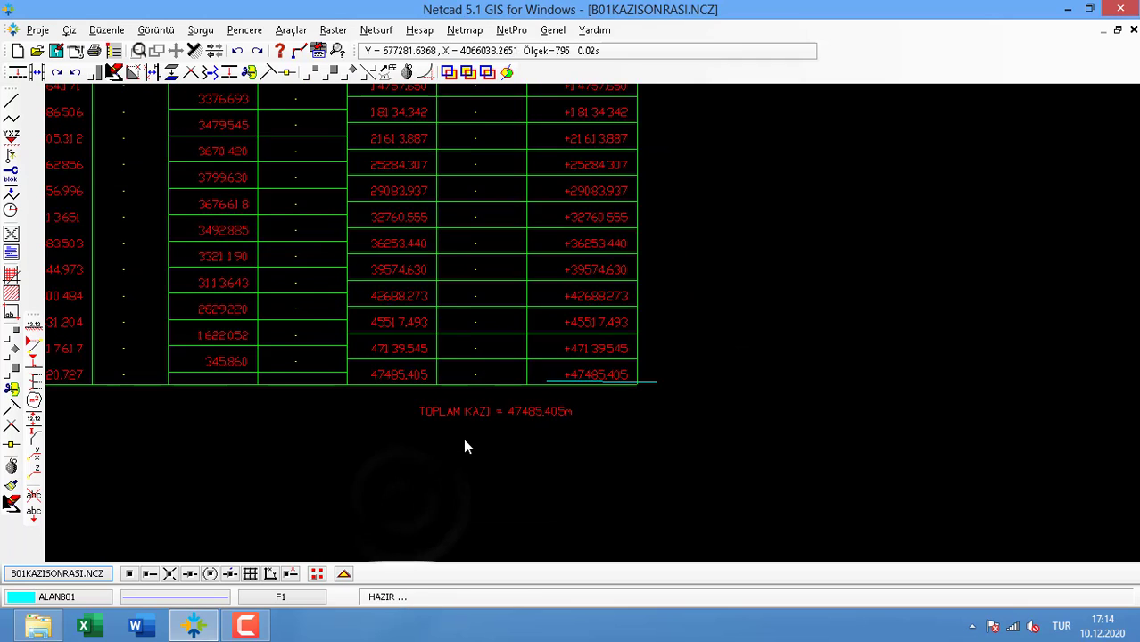
Start a cross-section drawing with ENKESITKAZIsonrası.KSE as the first file and ENKESITKAZIONCESI.KSE as the second, without a further file
{"action": "scroll", "coordinate": [229, 493], "scroll_direction": "down", "scroll_amount": 3}
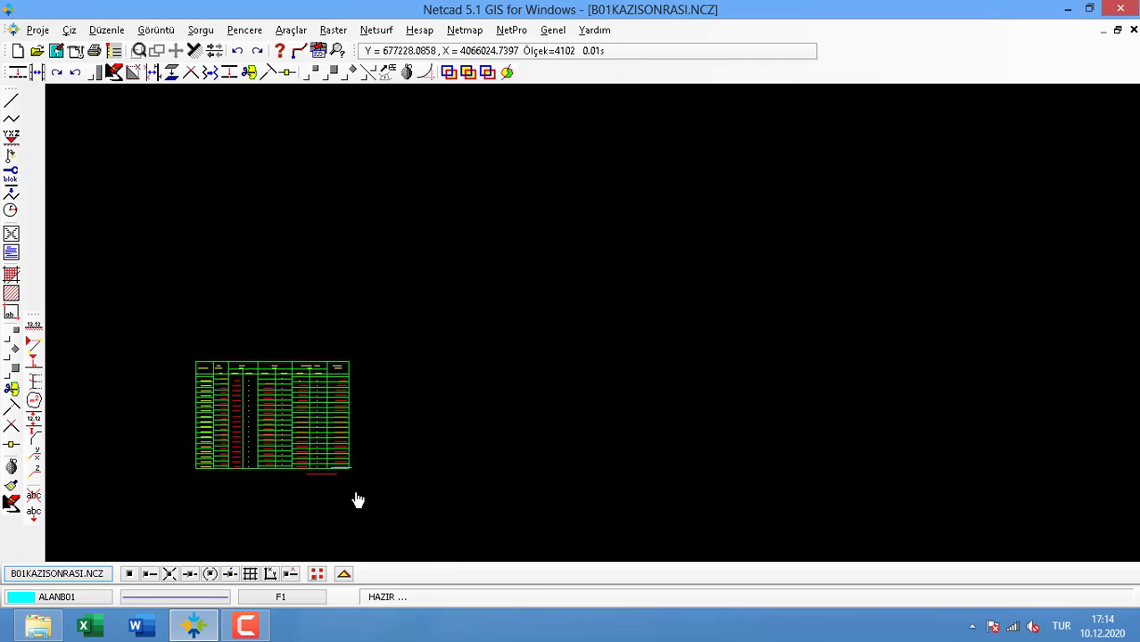
{"action": "mouse_move", "coordinate": [356, 497]}
{"action": "middle_mouse_down"}
{"action": "mouse_move", "coordinate": [624, 468]}
{"action": "mouse_move", "coordinate": [662, 420]}
{"action": "mouse_move", "coordinate": [651, 410]}
{"action": "middle_mouse_up"}
{"action": "scroll", "coordinate": [624, 469], "scroll_direction": "down", "scroll_amount": 1}
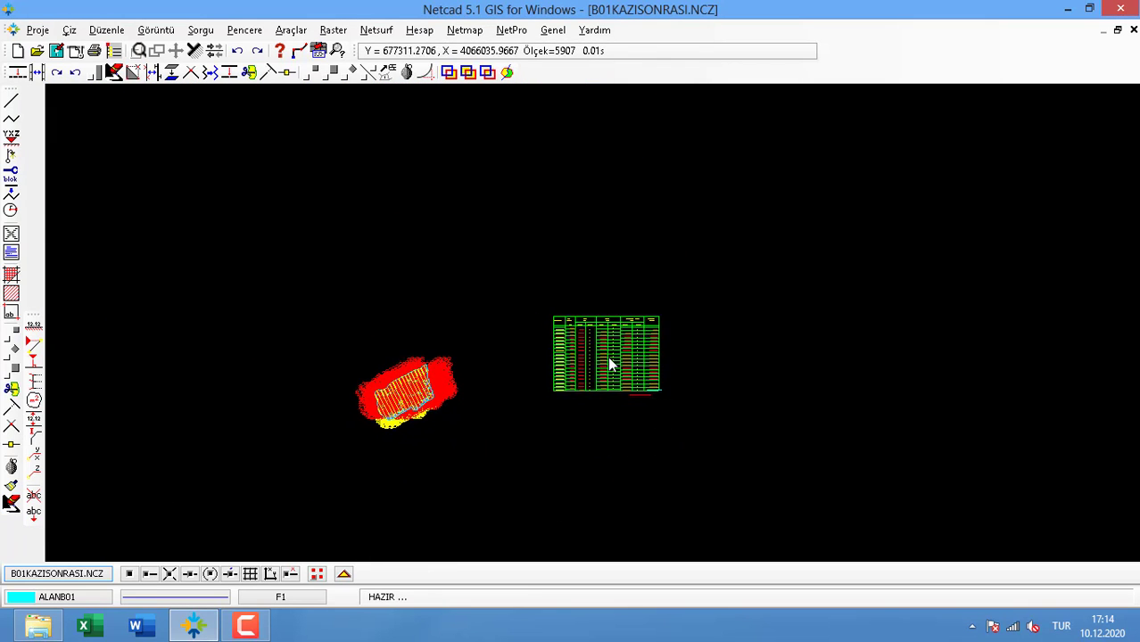
{"action": "left_click", "coordinate": [379, 32]}
{"action": "mouse_move", "coordinate": [444, 93]}
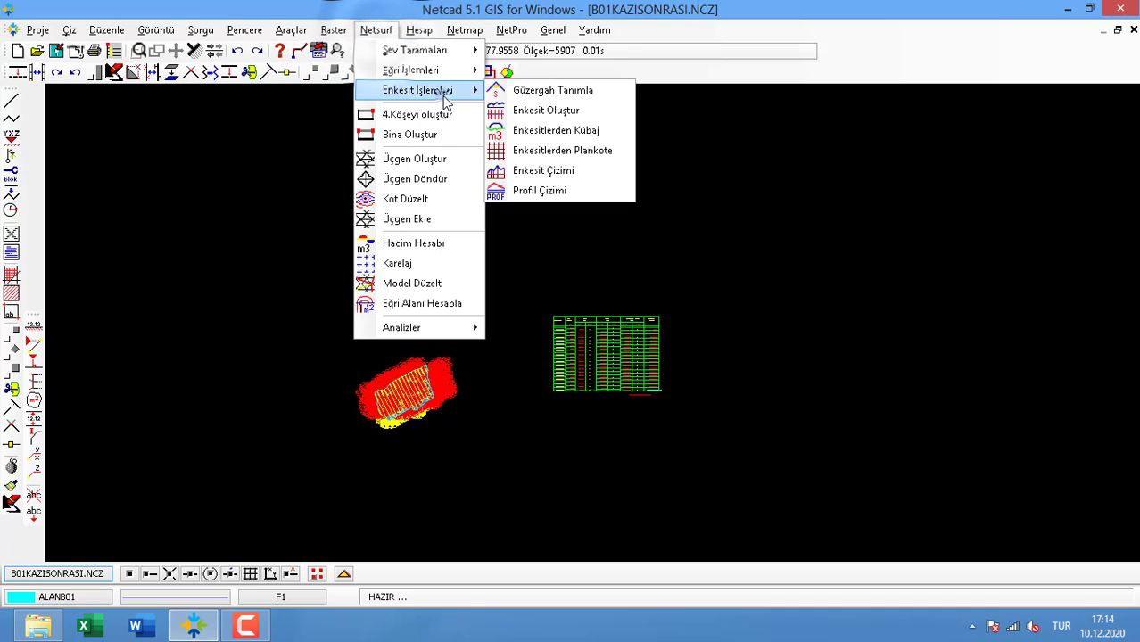
{"action": "left_click", "coordinate": [553, 174]}
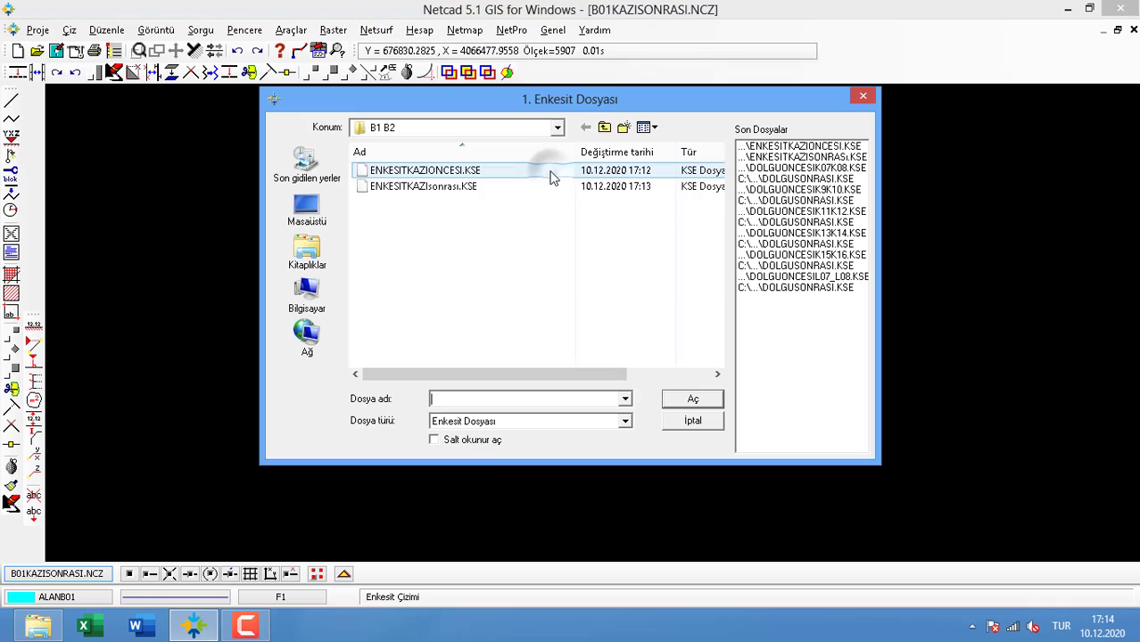
{"action": "double_click", "coordinate": [460, 187]}
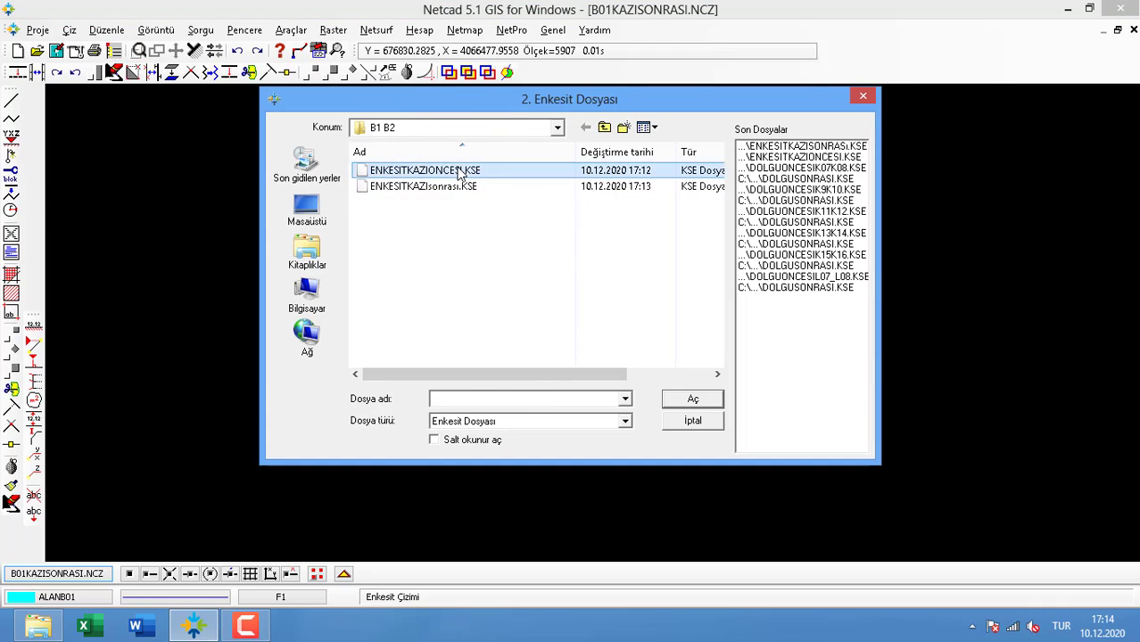
{"action": "double_click", "coordinate": [459, 171]}
{"action": "left_click", "coordinate": [678, 421]}
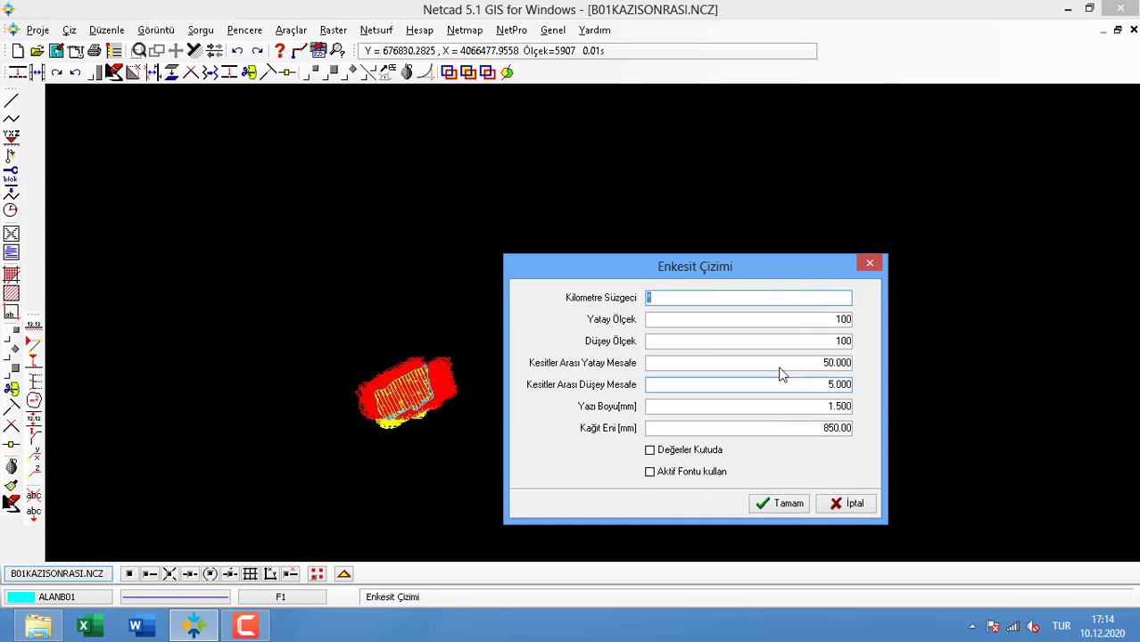
Set the cross-section drawing's horizontal and vertical scales to 1000, horizontal section spacing to 100 and vertical section spacing to 50
{"action": "left_click", "coordinate": [797, 319]}
{"action": "type", "text": "1000"}
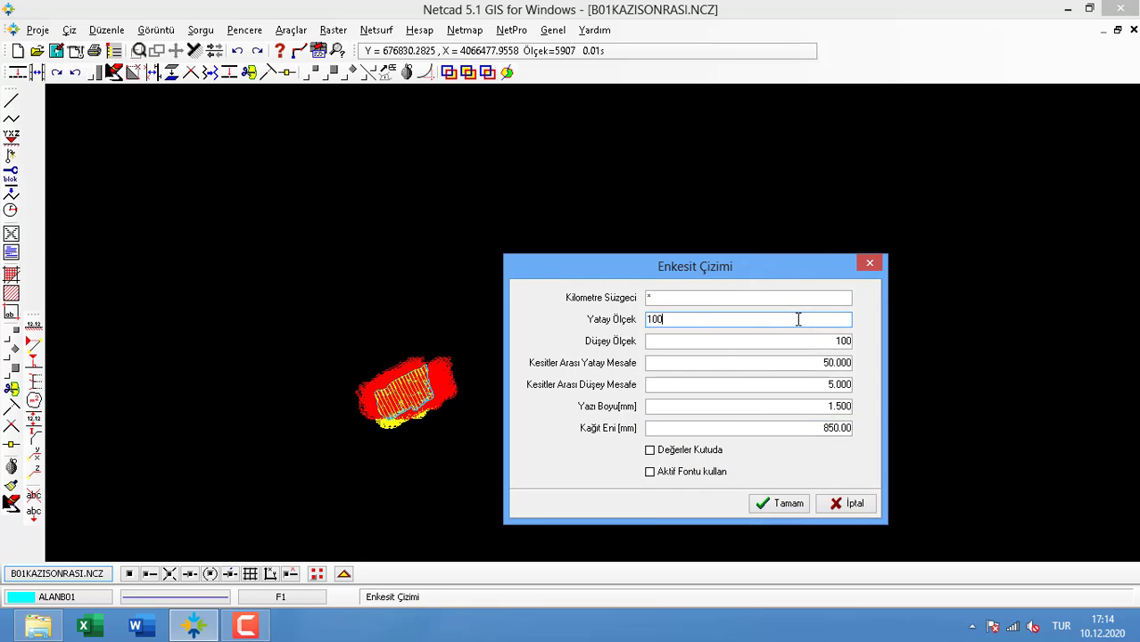
{"action": "key", "text": "Tab"}
{"action": "key", "text": "Tab"}
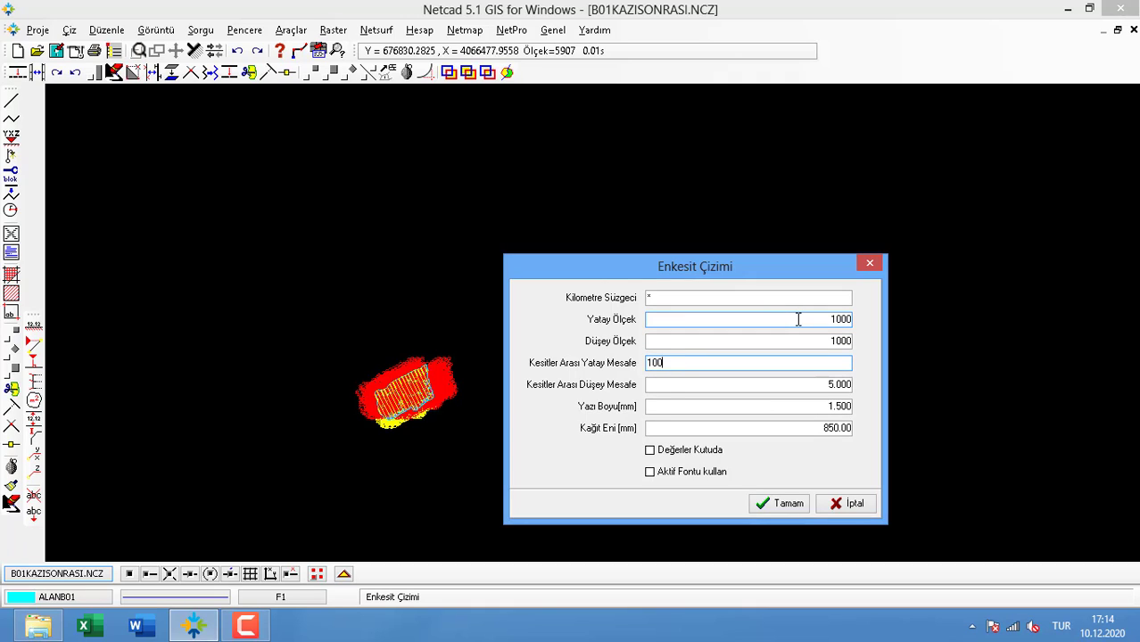
{"action": "key", "text": "Tab"}
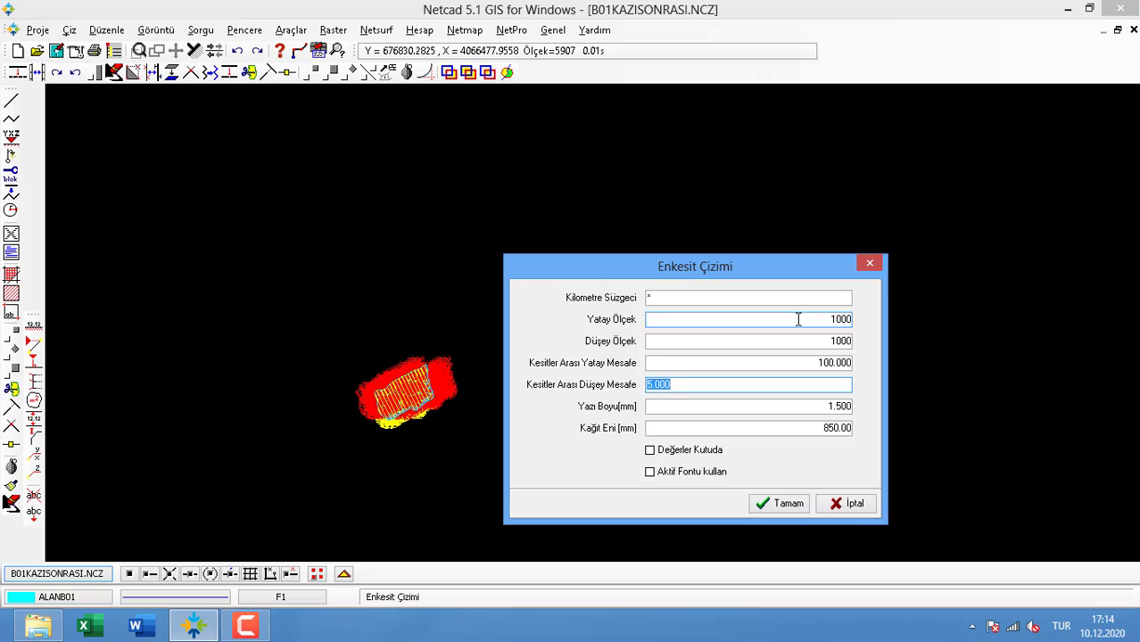
{"action": "key", "text": "Tab"}
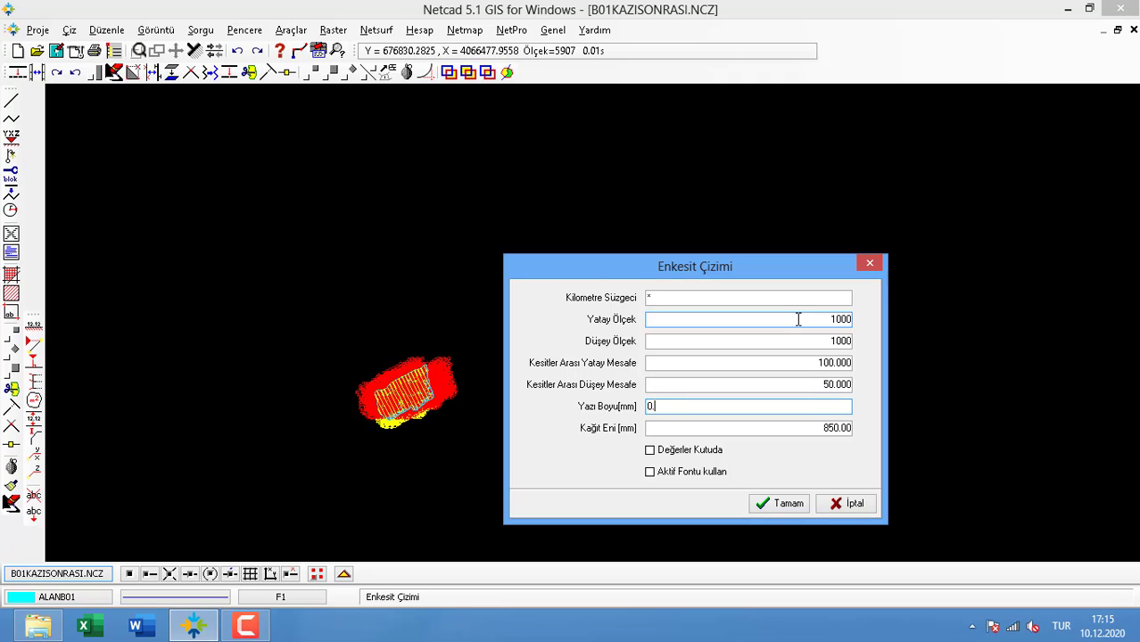
Set the text height to 0.5 mm and paper width to 500 mm, and place the cross-sections below the excavation plan
{"action": "type", "text": "0.5"}
{"action": "key", "text": "Tab"}
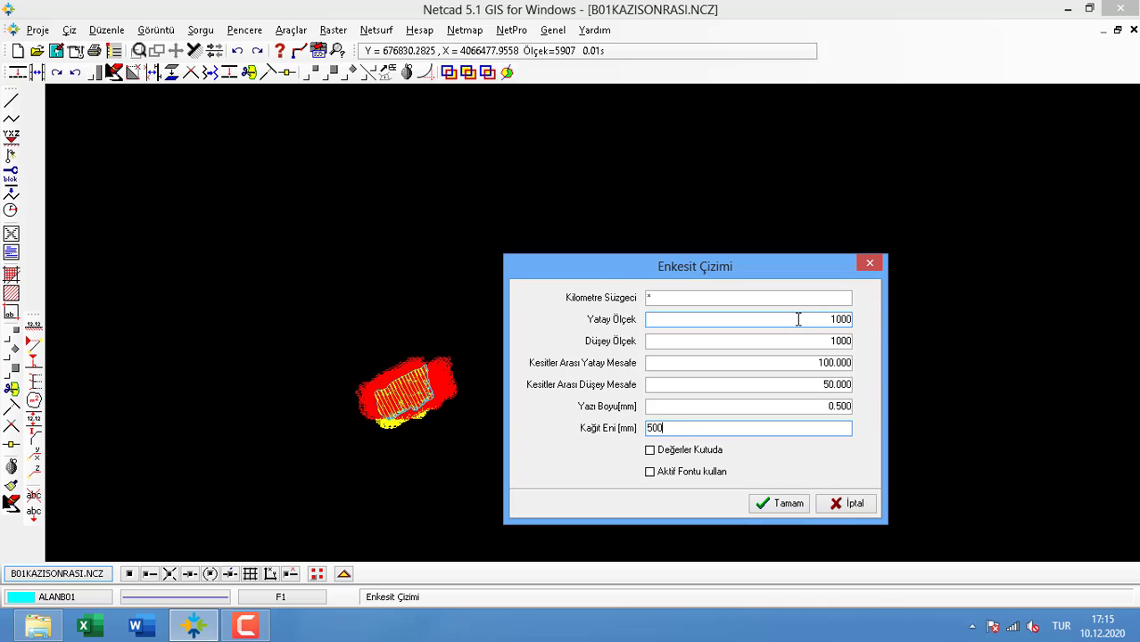
{"action": "key", "text": "Tab"}
{"action": "key", "text": "Tab"}
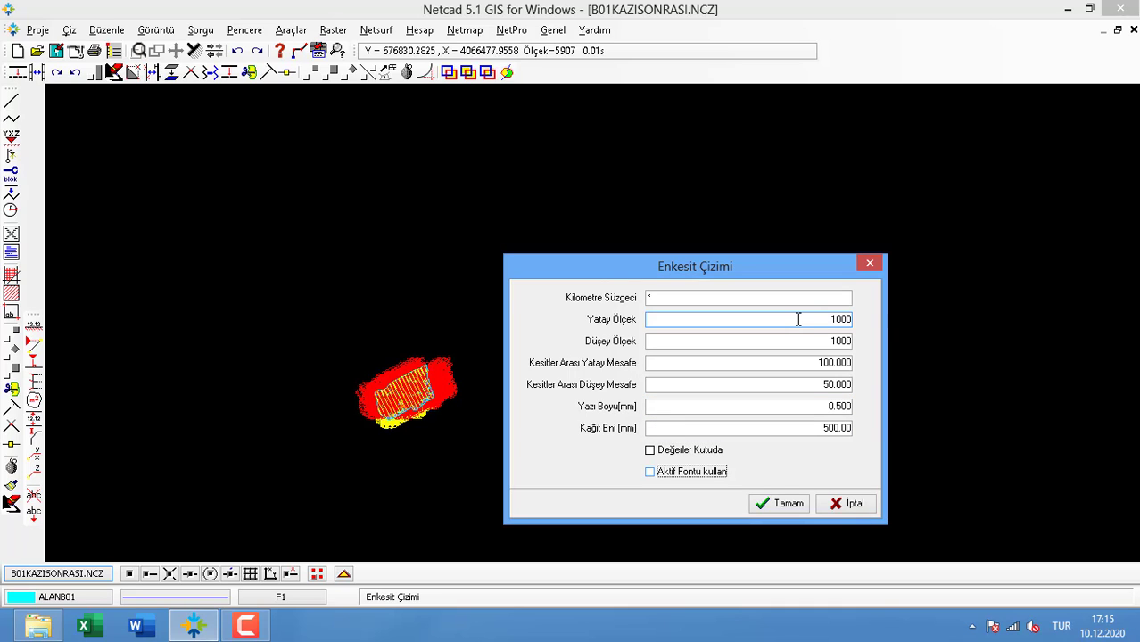
{"action": "left_click", "coordinate": [774, 504]}
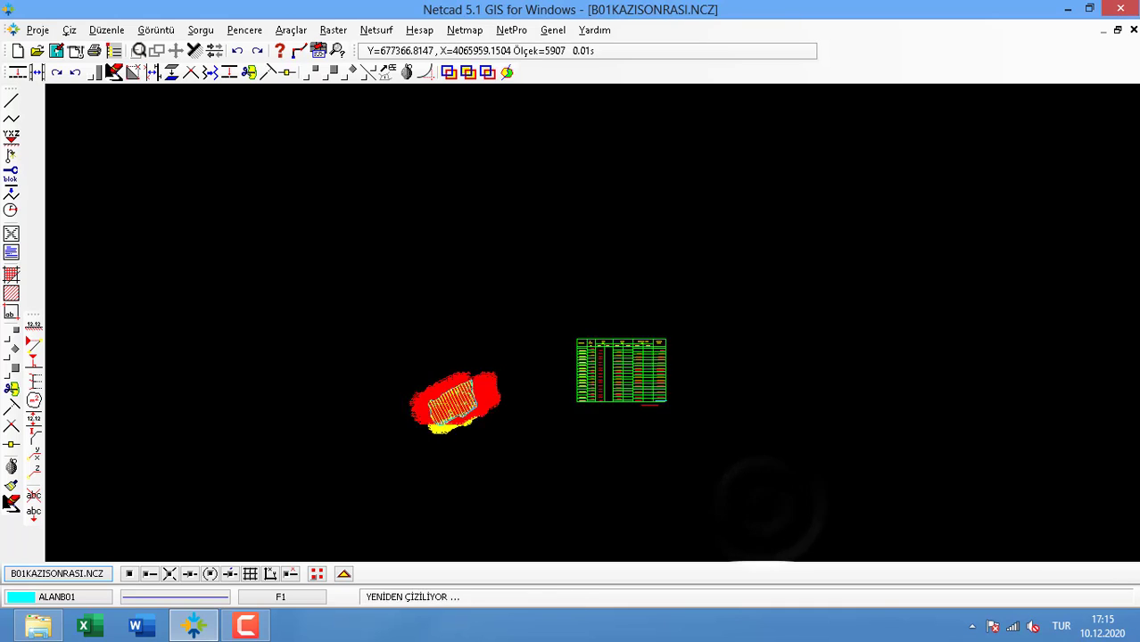
{"action": "left_click", "coordinate": [467, 460]}
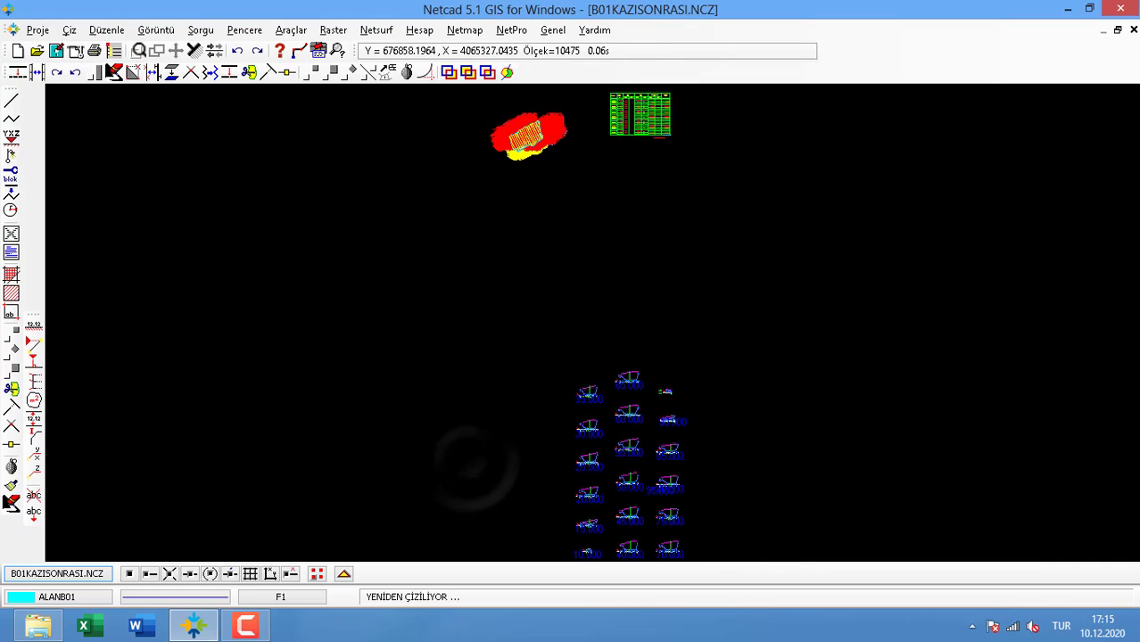
Move all the drawn cross-sections upward to just below the volume table, selecting the objects inside a rectangular window
{"action": "scroll", "coordinate": [469, 460], "scroll_direction": "down", "scroll_amount": 2}
{"action": "middle_click_drag", "start_coordinate": [466, 376], "coordinate": [428, 316]}
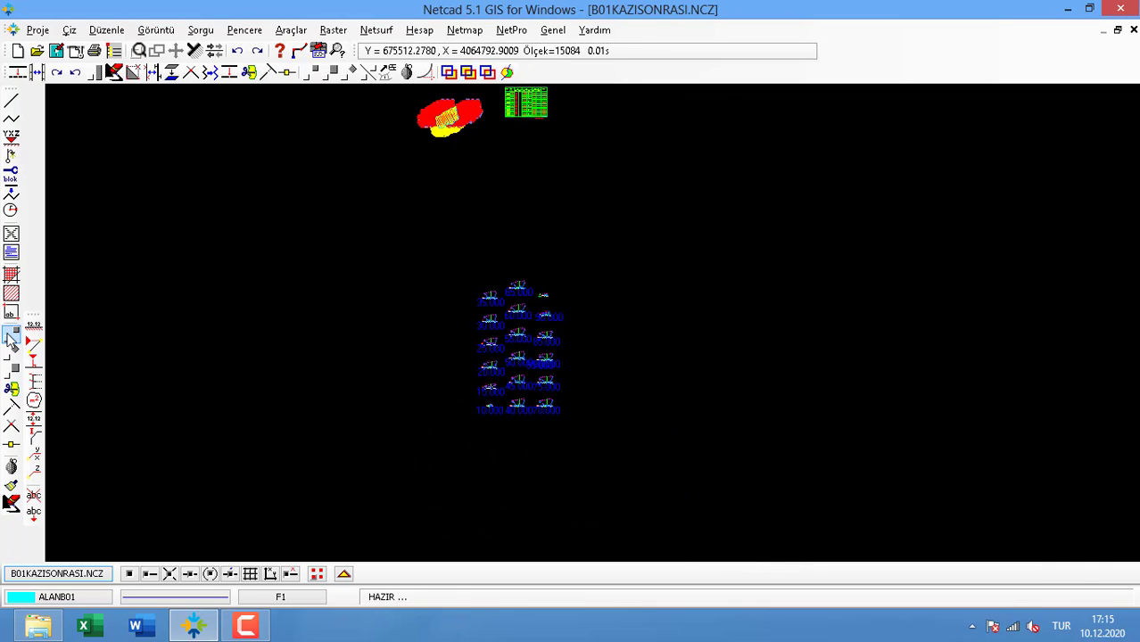
{"action": "left_click", "coordinate": [11, 336]}
{"action": "right_click", "coordinate": [381, 333]}
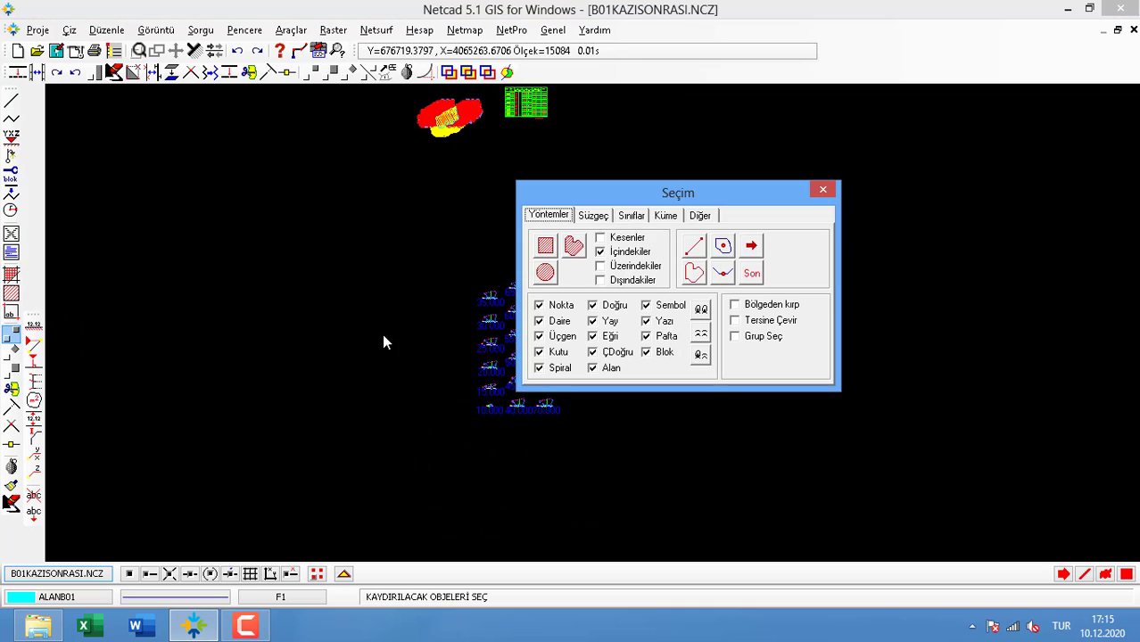
{"action": "left_click", "coordinate": [550, 258]}
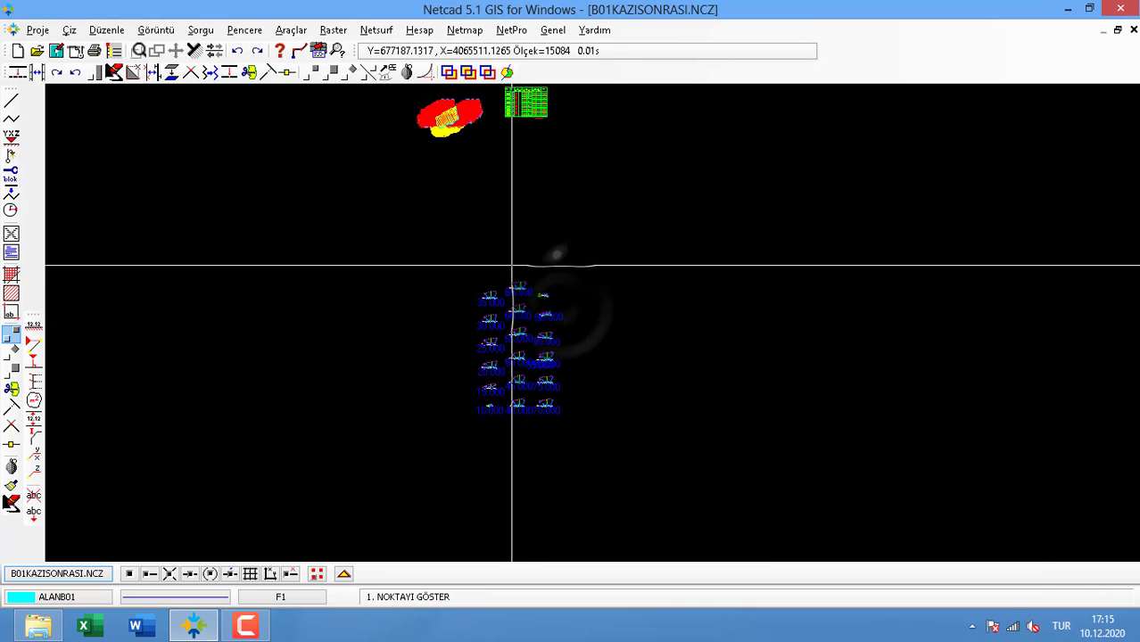
{"action": "left_click", "coordinate": [434, 259]}
{"action": "left_click", "coordinate": [591, 428]}
{"action": "right_click", "coordinate": [562, 453]}
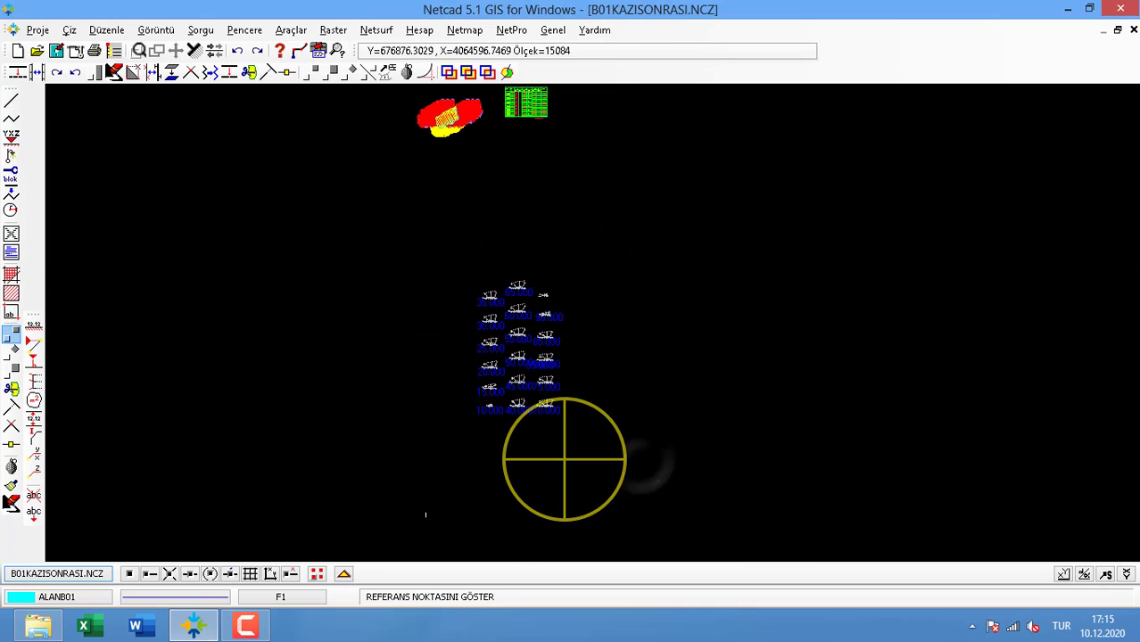
{"action": "left_click", "coordinate": [500, 471]}
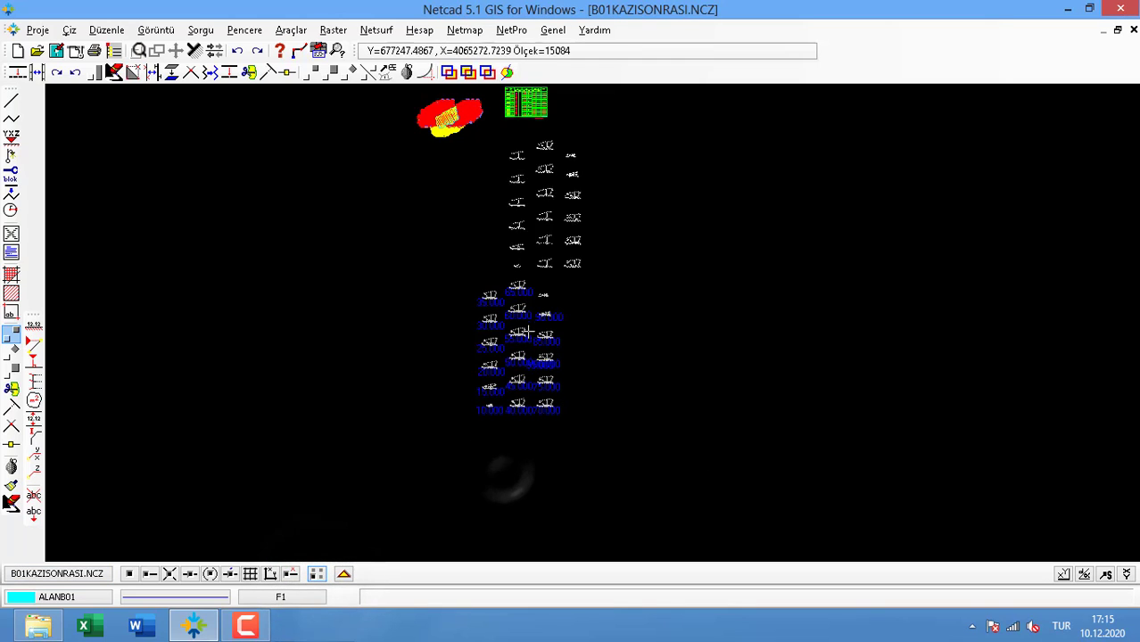
{"action": "left_click", "coordinate": [521, 391]}
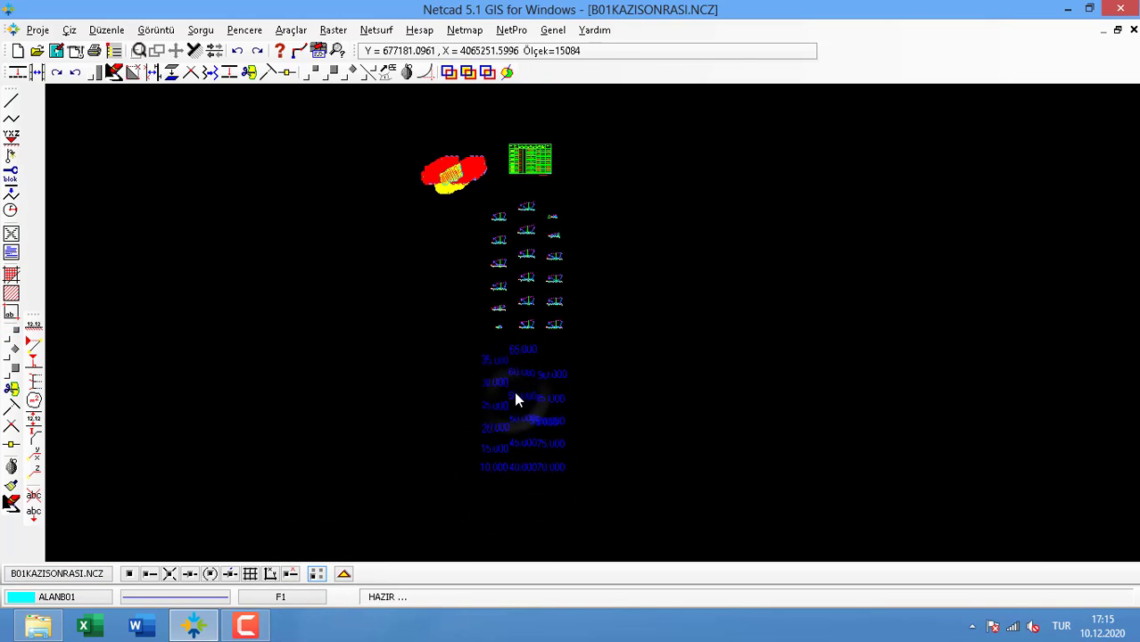
Delete the blue kilometre labels left below the moved cross-sections
{"action": "scroll", "coordinate": [514, 391], "scroll_direction": "down", "scroll_amount": 1}
{"action": "left_click", "coordinate": [12, 504]}
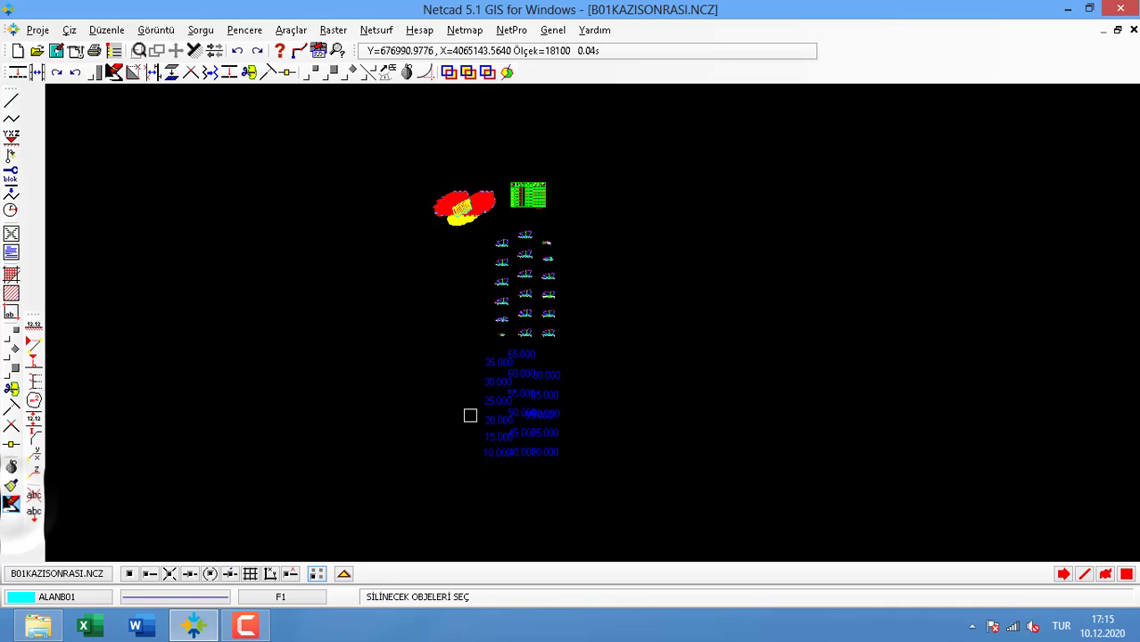
{"action": "left_click", "coordinate": [443, 347]}
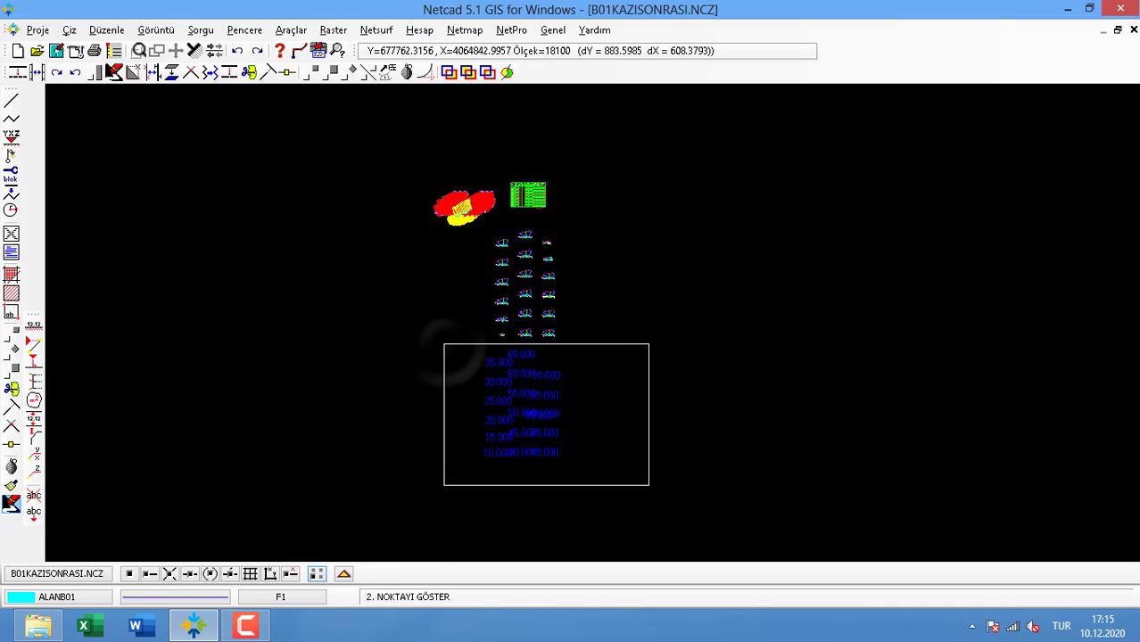
{"action": "left_click", "coordinate": [649, 484]}
{"action": "left_click", "coordinate": [629, 343]}
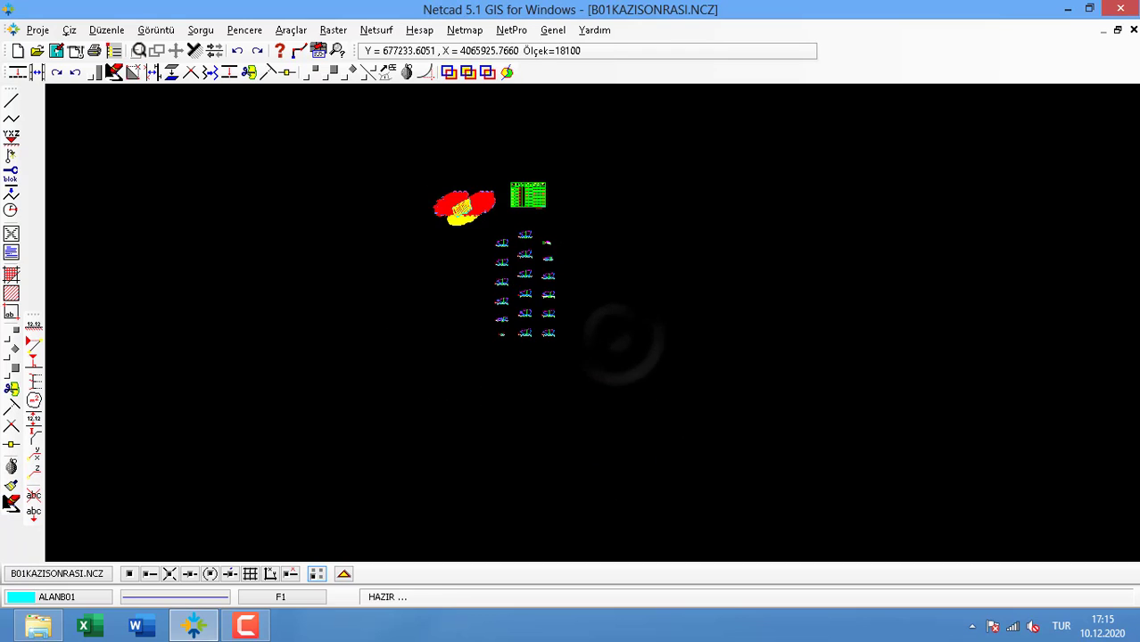
Examine the moved cross-sections up close, comparing their pre- and post-excavation ground lines
{"action": "scroll", "coordinate": [547, 266], "scroll_direction": "up", "scroll_amount": 5}
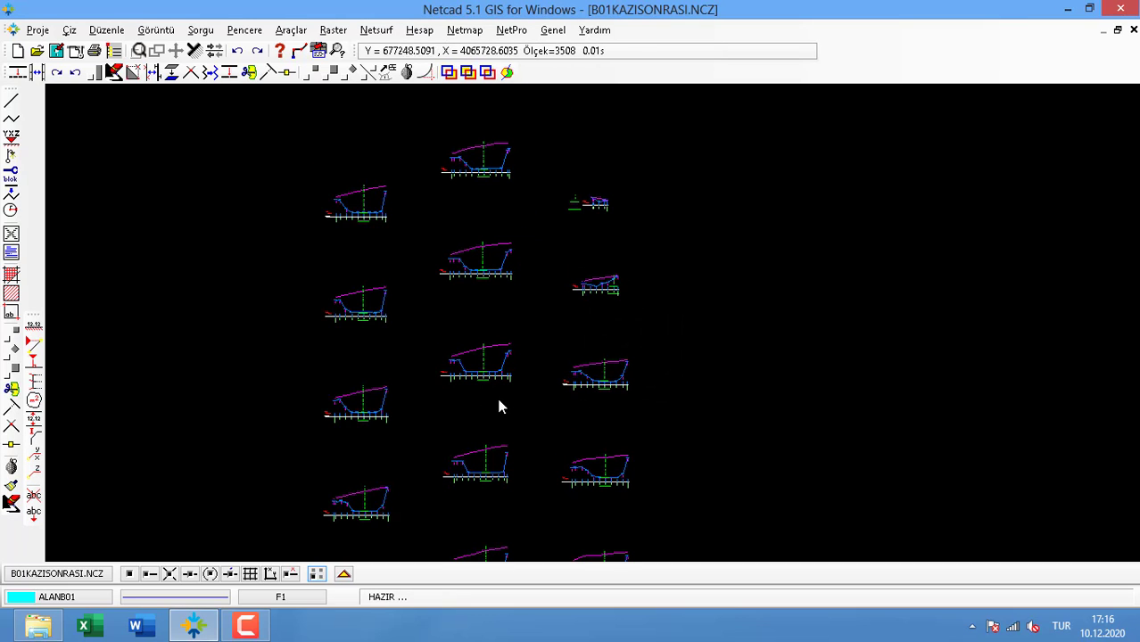
{"action": "scroll", "coordinate": [498, 397], "scroll_direction": "up", "scroll_amount": 4}
{"action": "scroll", "coordinate": [534, 224], "scroll_direction": "down", "scroll_amount": 4}
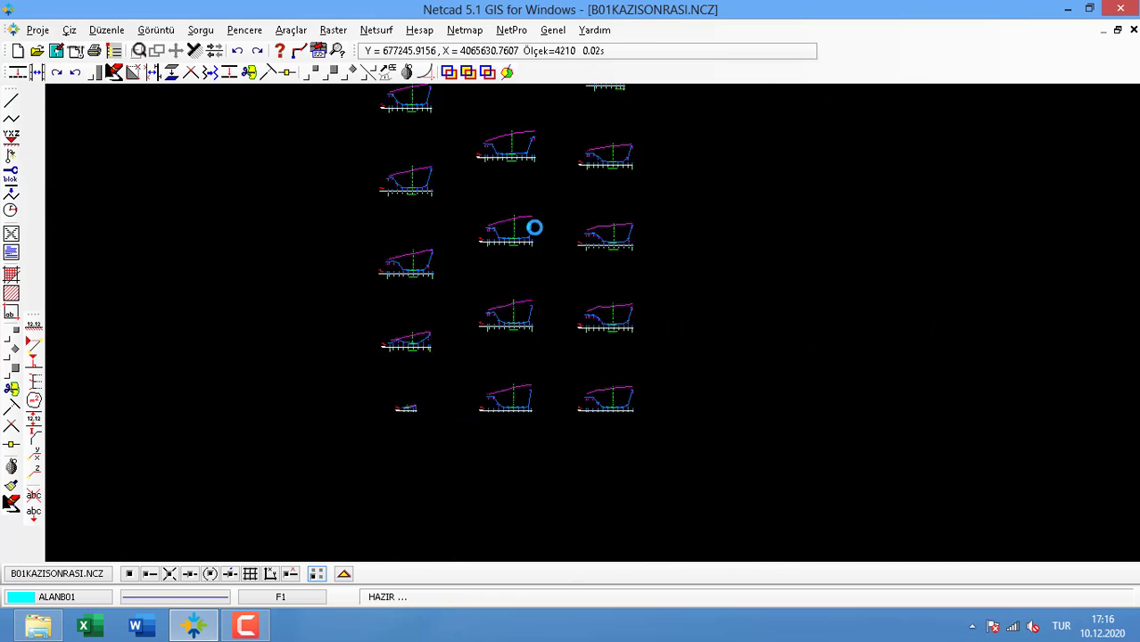
{"action": "scroll", "coordinate": [549, 325], "scroll_direction": "up", "scroll_amount": 1}
{"action": "scroll", "coordinate": [549, 325], "scroll_direction": "down", "scroll_amount": 1}
{"action": "middle_click_drag", "start_coordinate": [548, 242], "coordinate": [506, 243]}
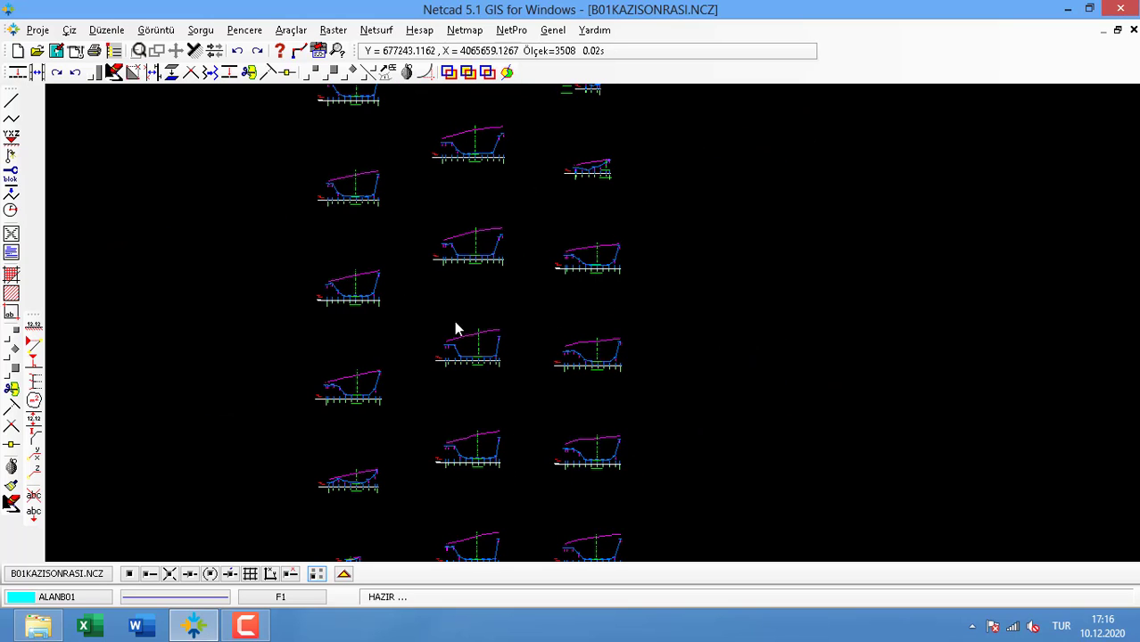